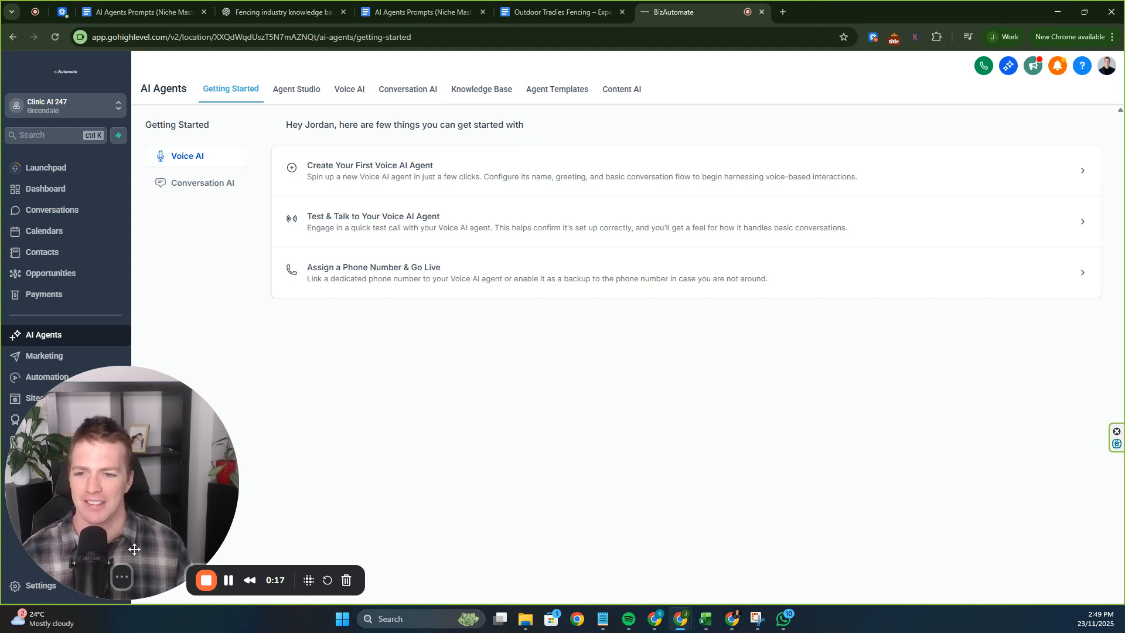
Open the Voice AI agents dashboard from Agent Studio.
{"action": "left_click", "coordinate": [122, 576]}
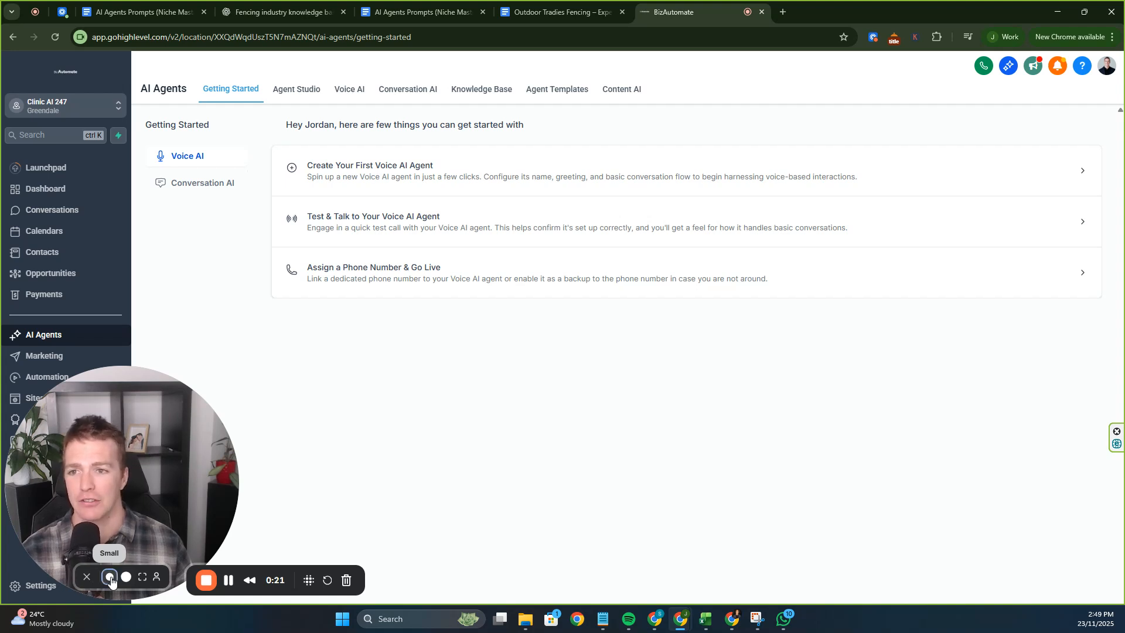
{"action": "left_click", "coordinate": [110, 578]}
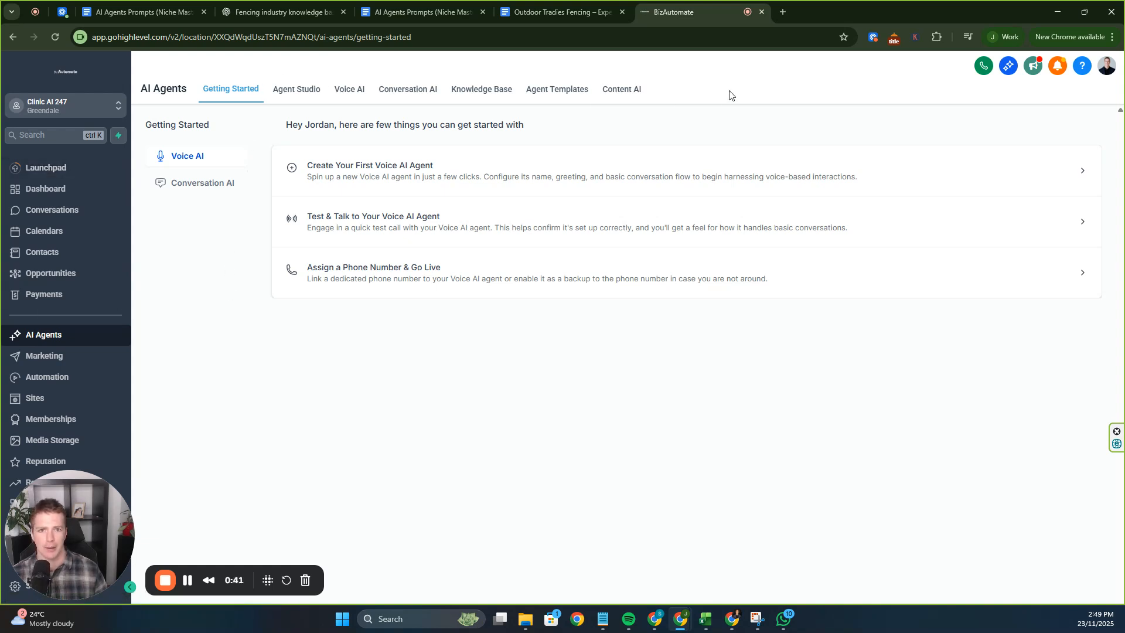
{"action": "left_click", "coordinate": [299, 92]}
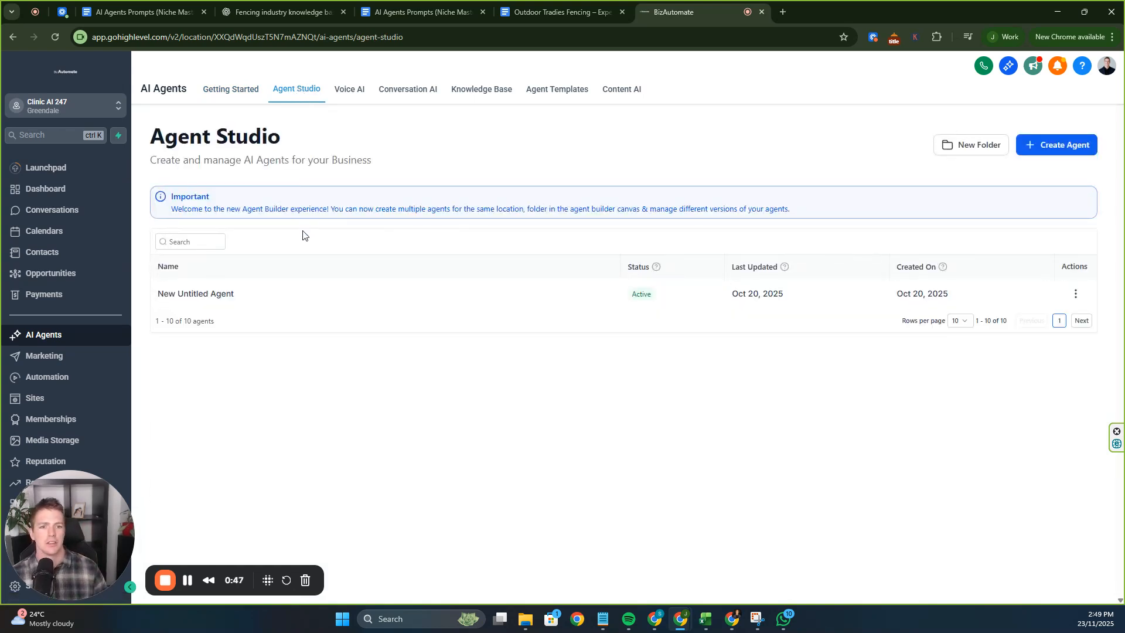
{"action": "left_click", "coordinate": [352, 90]}
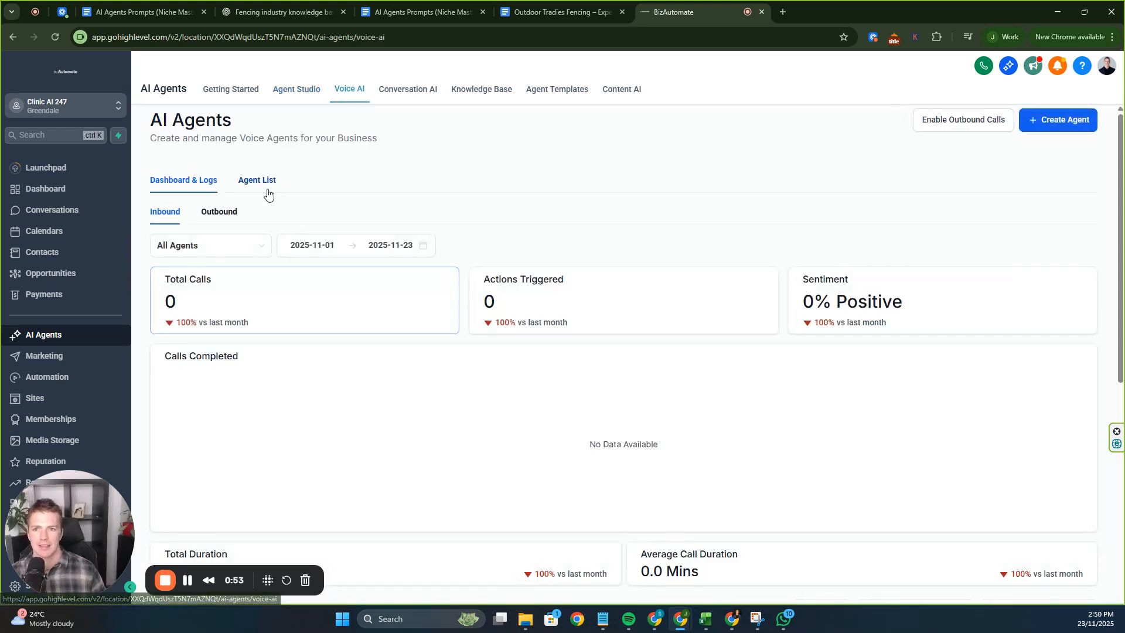
{"action": "scroll", "coordinate": [303, 219], "scroll_direction": "down", "scroll_amount": 1}
{"action": "scroll", "coordinate": [271, 234], "scroll_direction": "down", "scroll_amount": 2}
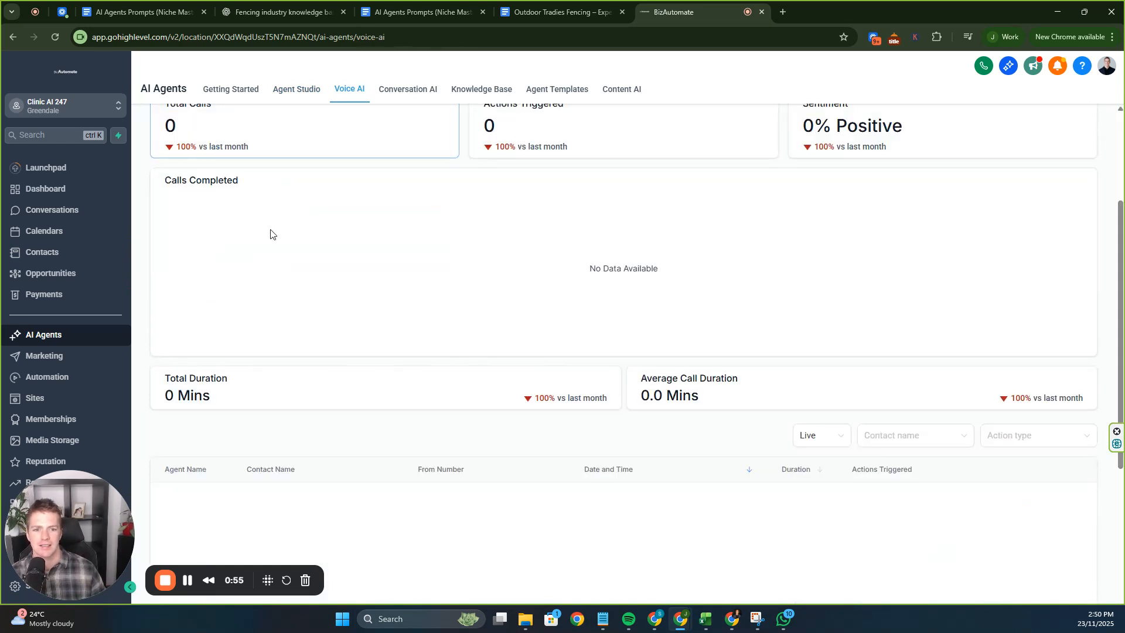
{"action": "scroll", "coordinate": [234, 317], "scroll_direction": "up", "scroll_amount": 3}
Compare outbound and inbound call stats, then show the inbound positive/negative sentiment breakdown.
{"action": "left_click", "coordinate": [205, 214]}
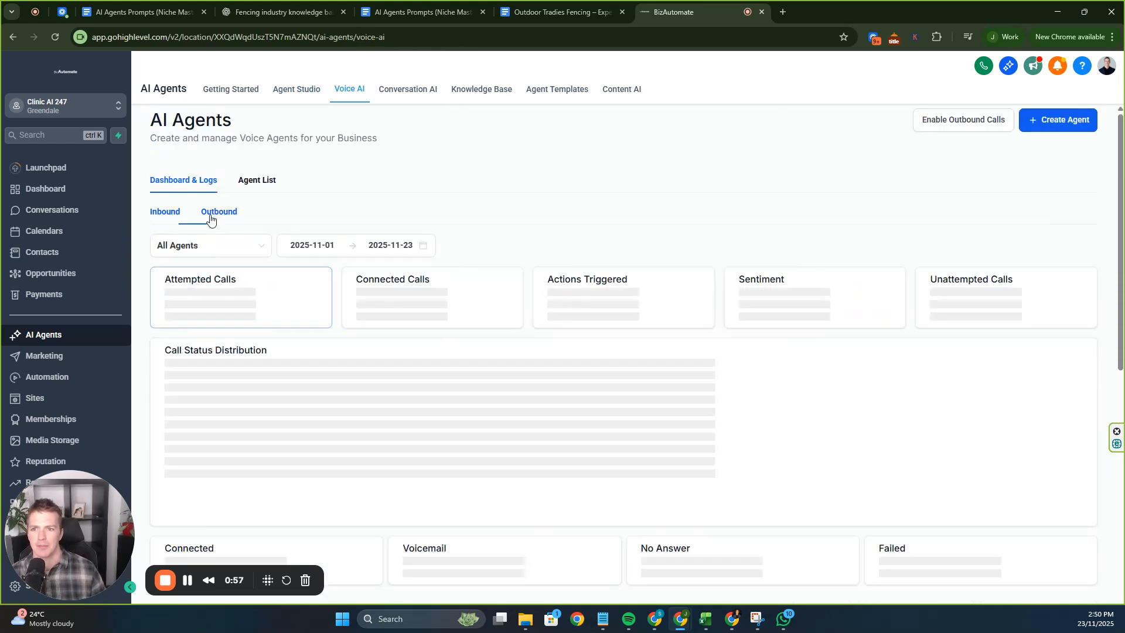
{"action": "left_click", "coordinate": [166, 216]}
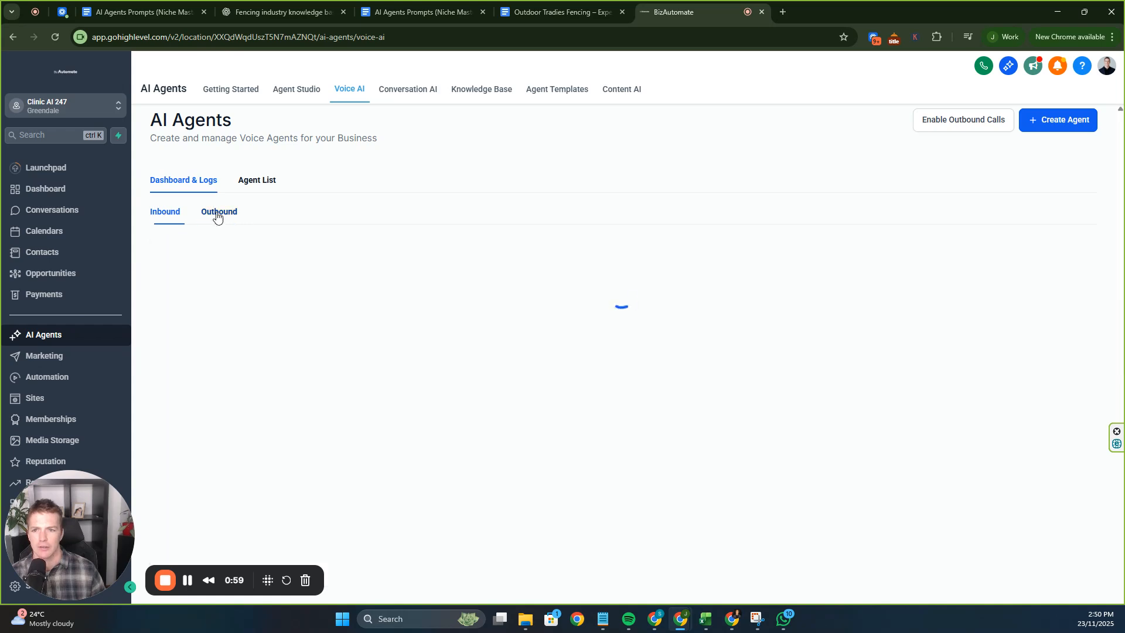
{"action": "left_click", "coordinate": [217, 215]}
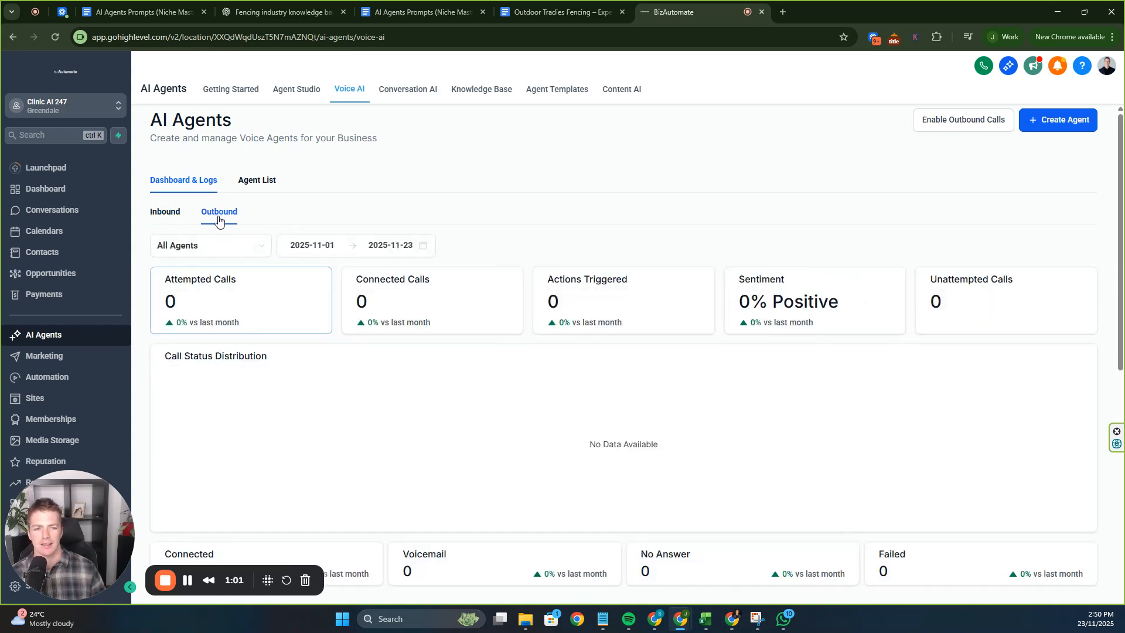
{"action": "left_click", "coordinate": [170, 220]}
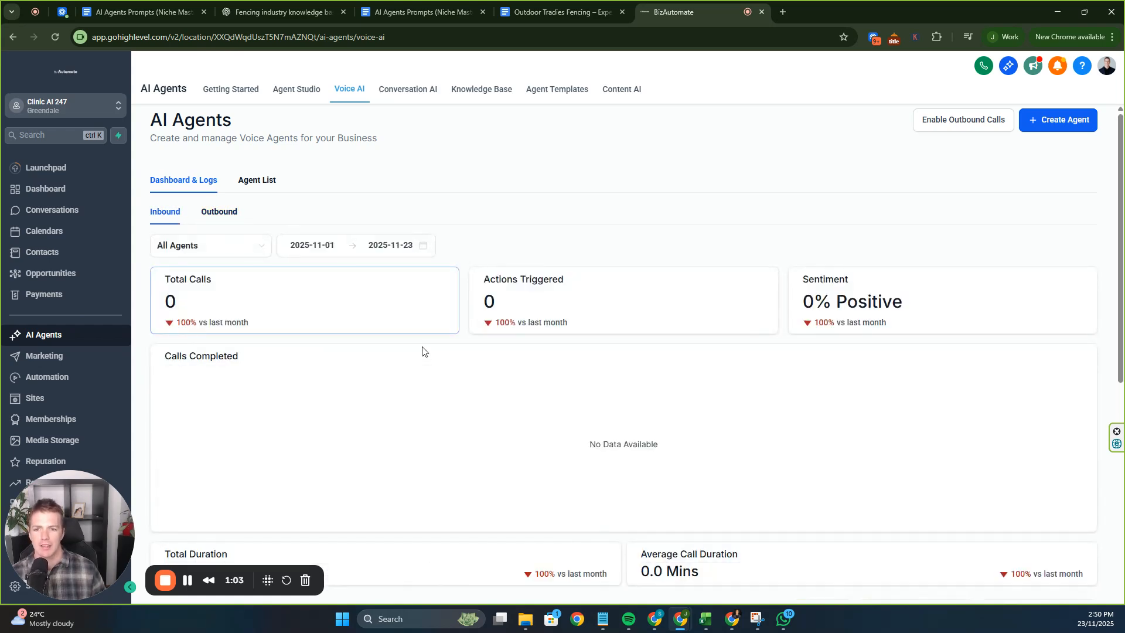
{"action": "scroll", "coordinate": [422, 351], "scroll_direction": "down", "scroll_amount": 5}
{"action": "scroll", "coordinate": [424, 350], "scroll_direction": "up", "scroll_amount": 5}
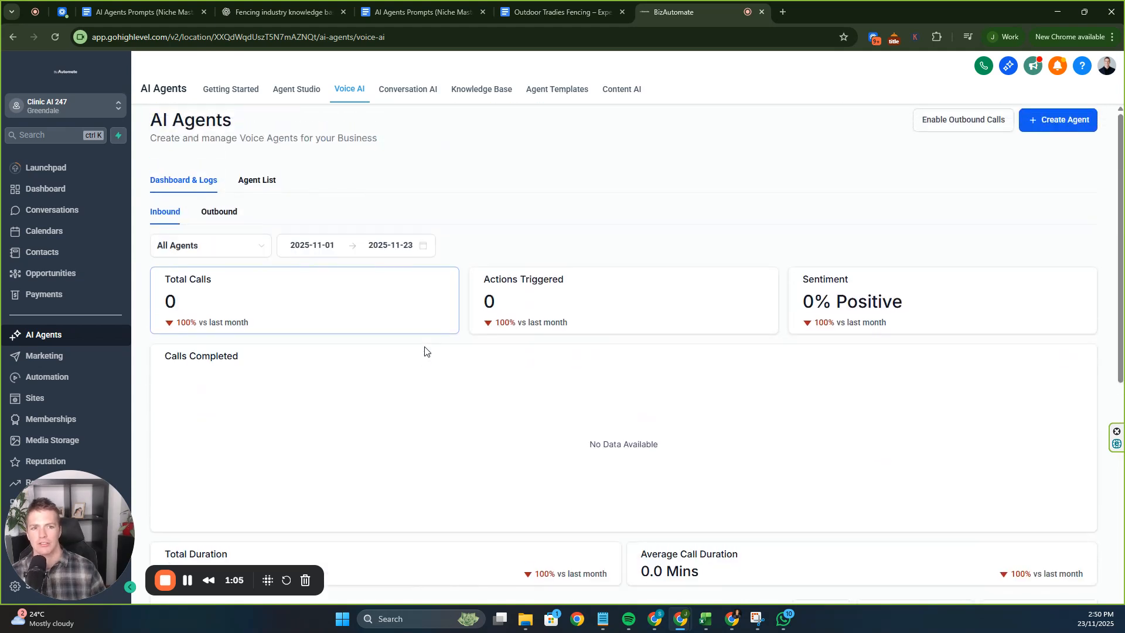
{"action": "left_click", "coordinate": [873, 303]}
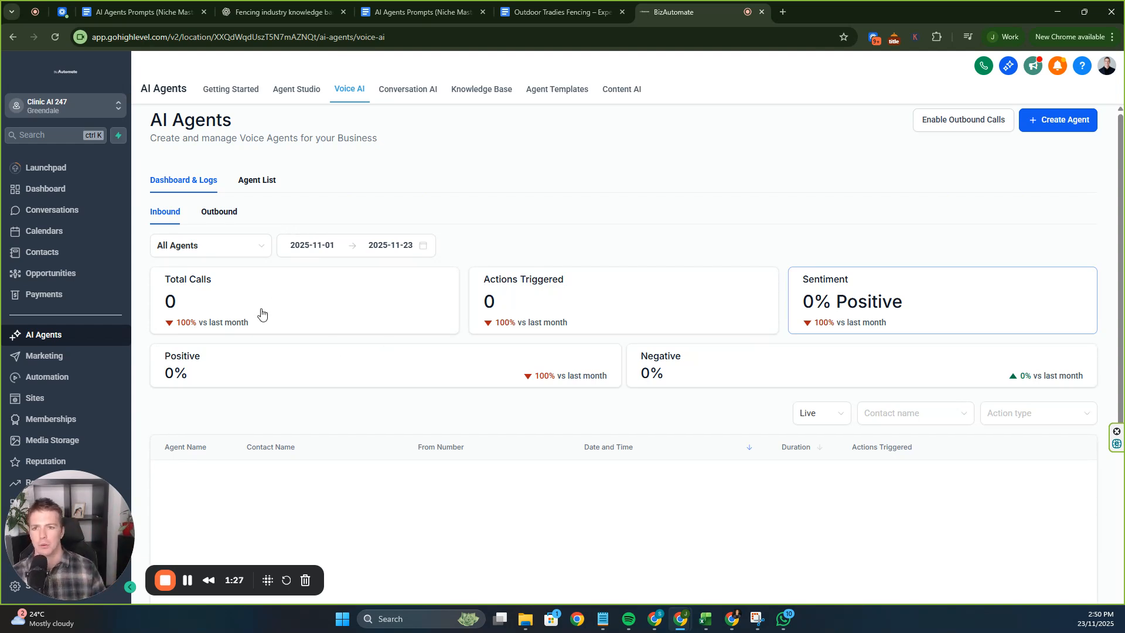
Create a custom agent from the Agent List, reaching the Agent Details form for 'My Agent 662'.
{"action": "left_click", "coordinate": [246, 180]}
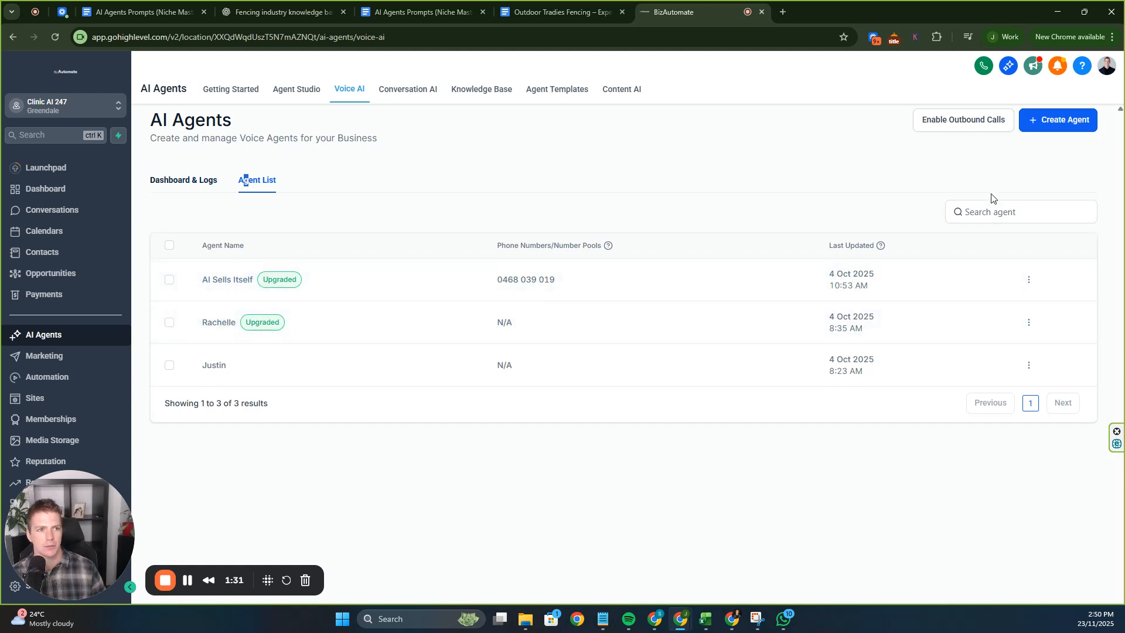
{"action": "left_click", "coordinate": [1036, 120]}
{"action": "left_click", "coordinate": [611, 311]}
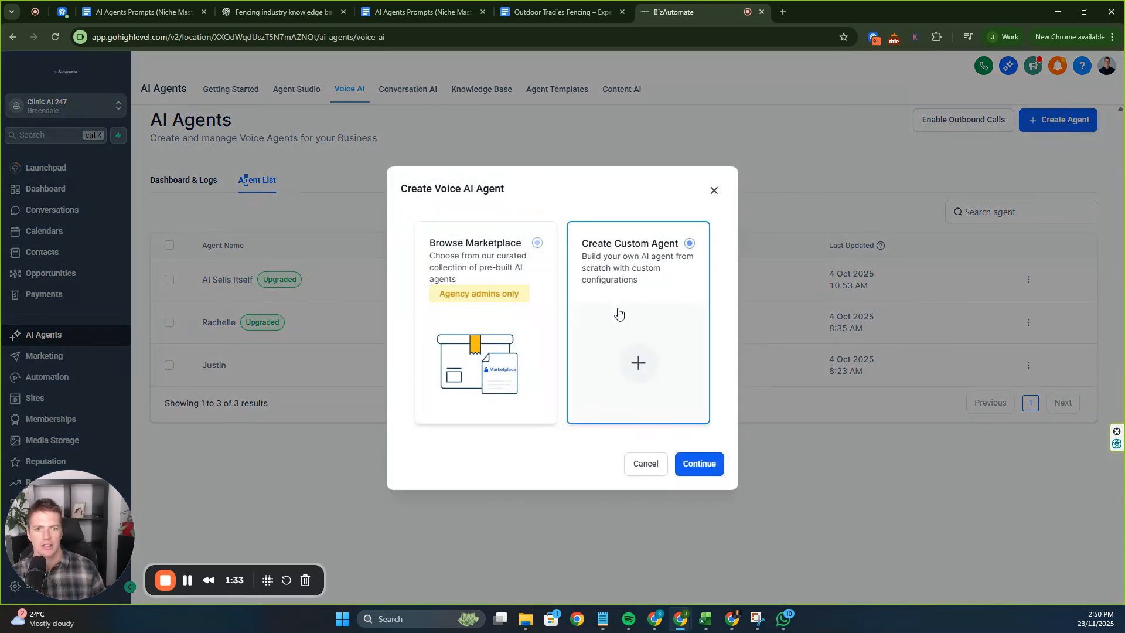
{"action": "left_click", "coordinate": [697, 469]}
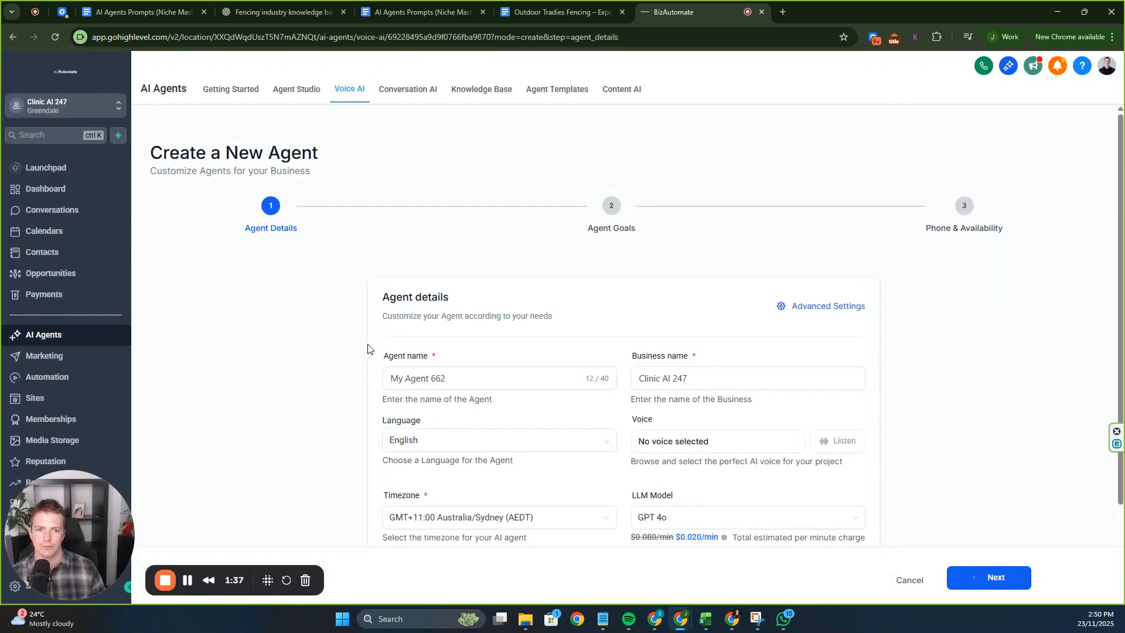
{"action": "scroll", "coordinate": [493, 359], "scroll_direction": "down", "scroll_amount": 2}
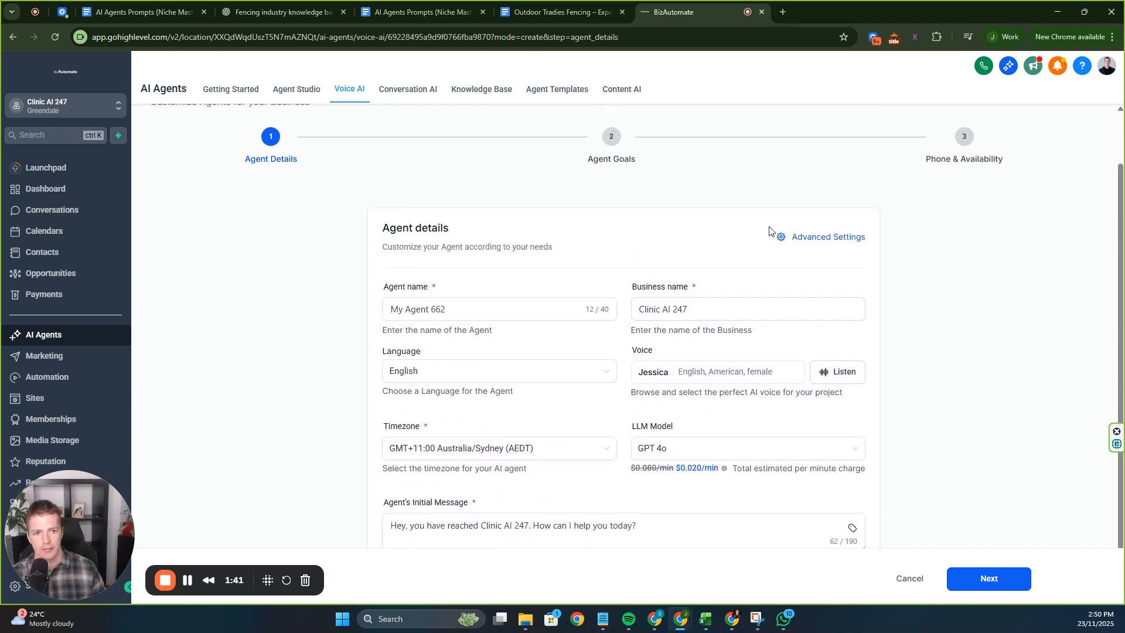
{"action": "left_click", "coordinate": [828, 237]}
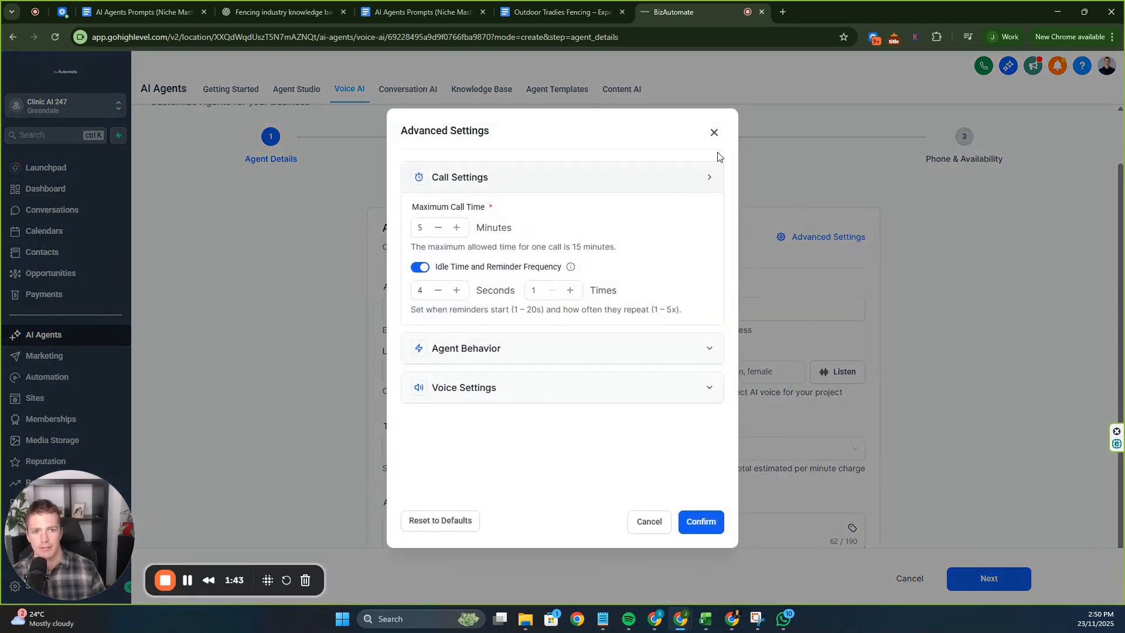
{"action": "left_click", "coordinate": [715, 137]}
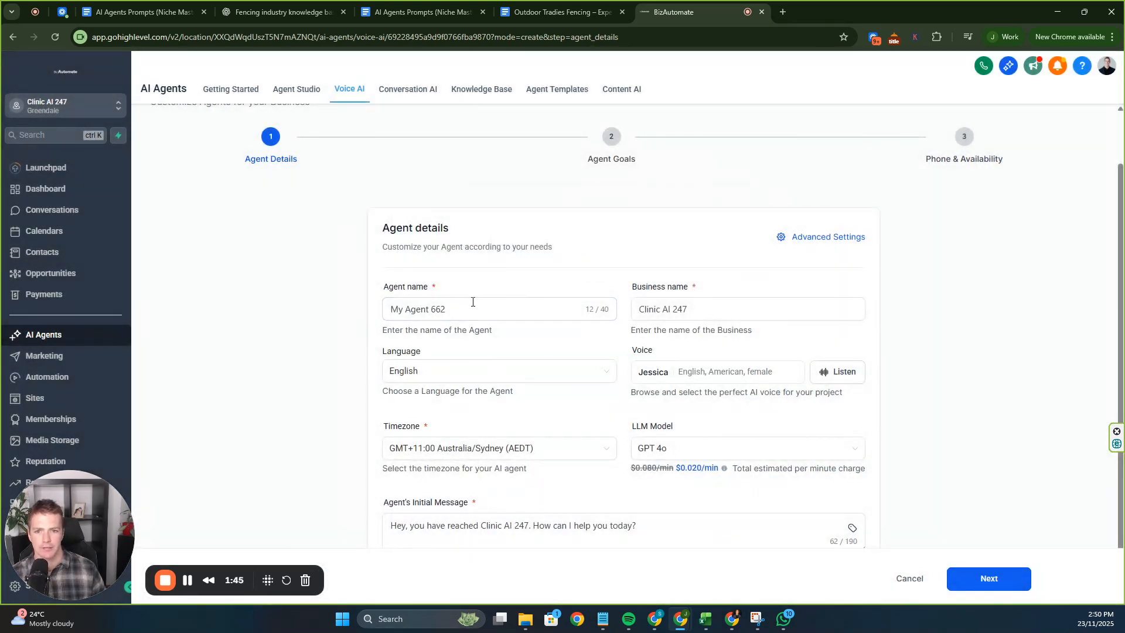
Rename the agent from the default name to Scarlet.
{"action": "triple_click", "coordinate": [472, 302]}
{"action": "type", "text": "S"}
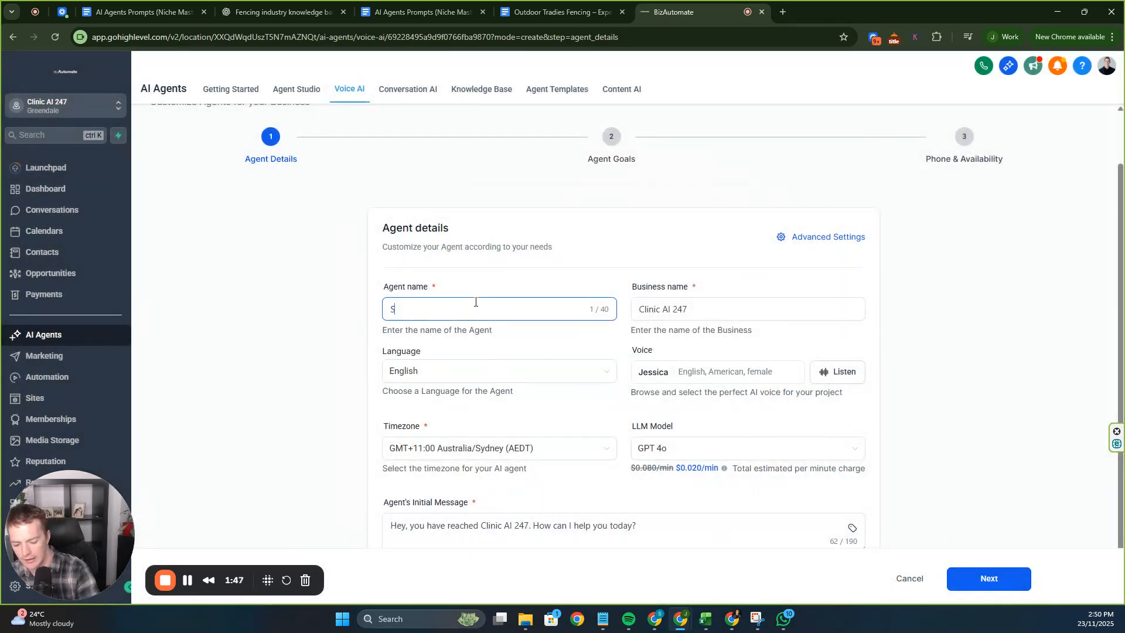
{"action": "key", "text": "BackSpace"}
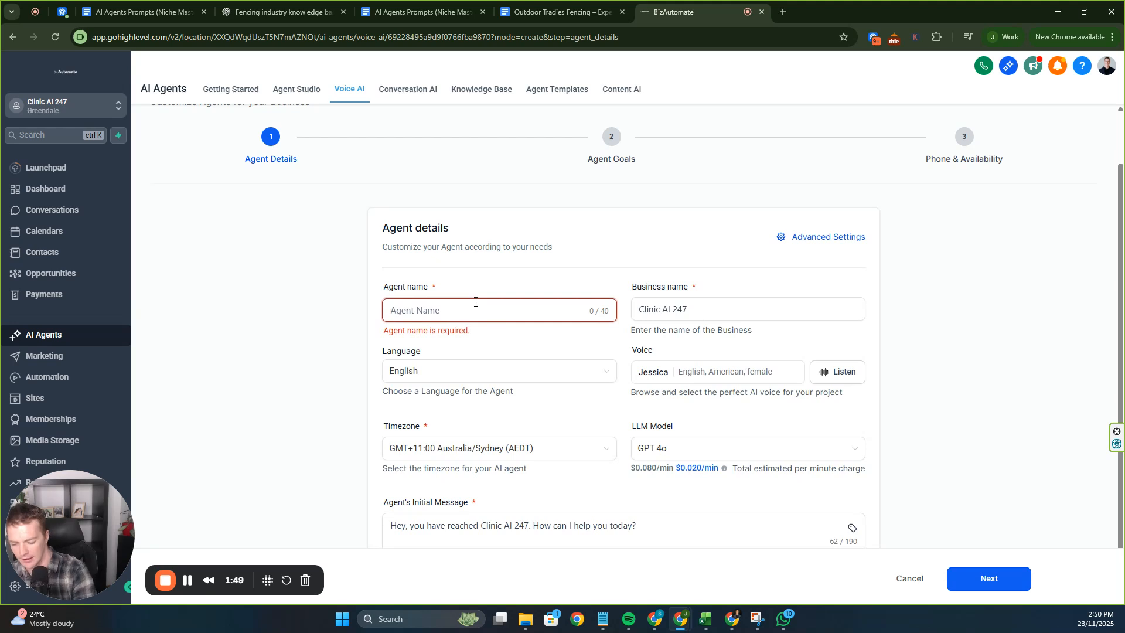
{"action": "type", "text": "Scarlet"}
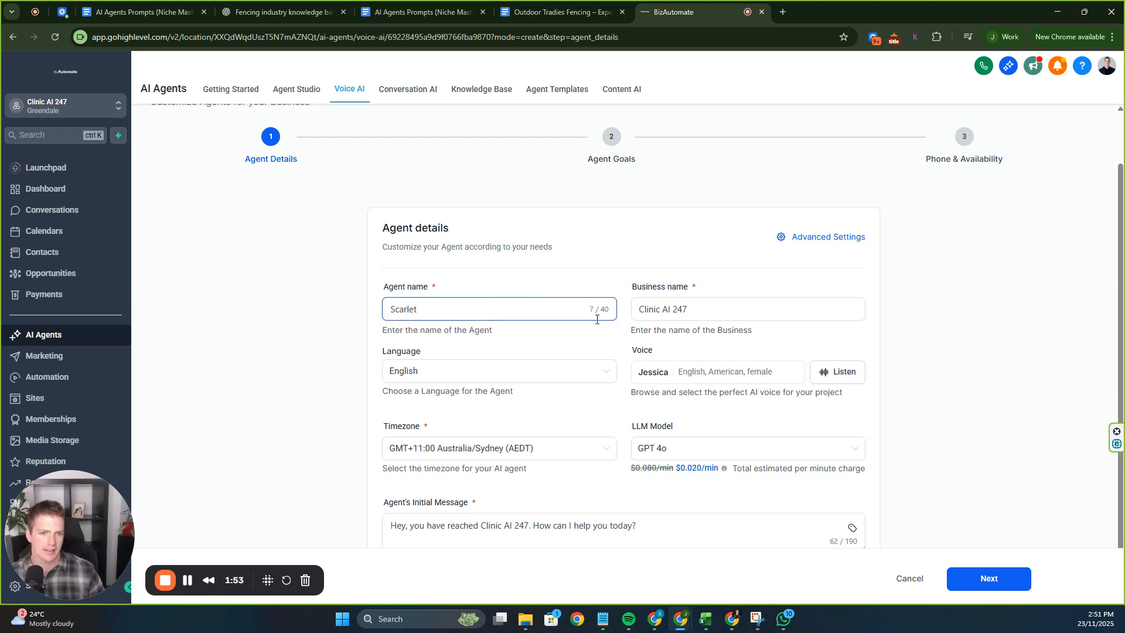
Replace the business name with Fencing123.
{"action": "left_click", "coordinate": [674, 314]}
{"action": "key", "text": "ctrl+a"}
{"action": "type", "text": "Ou"}
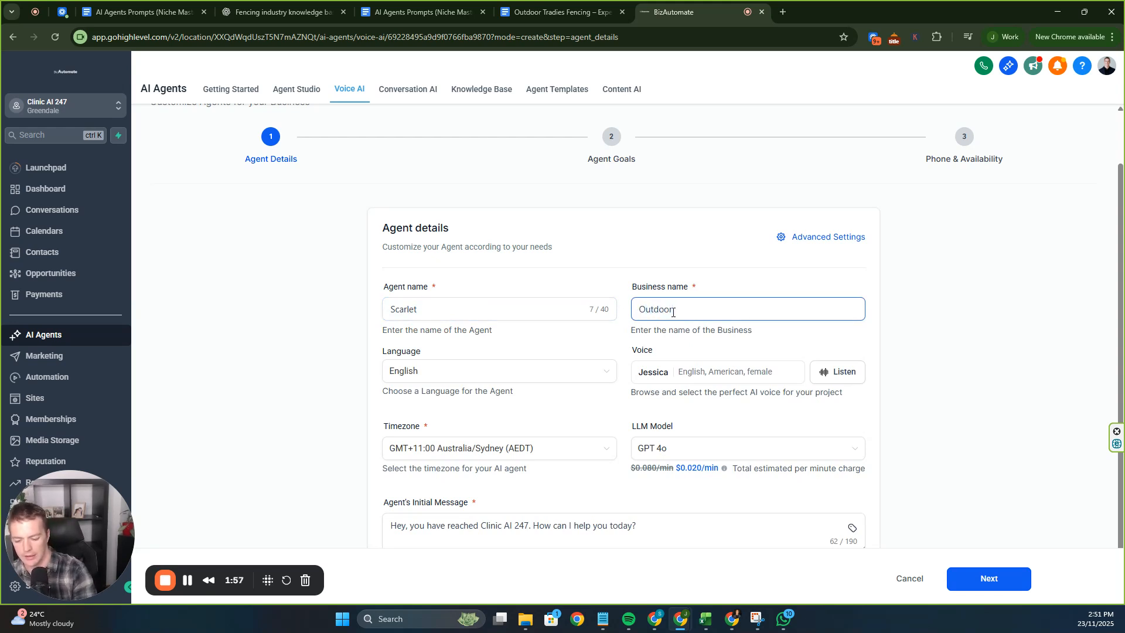
{"action": "key", "text": "ctrl+a"}
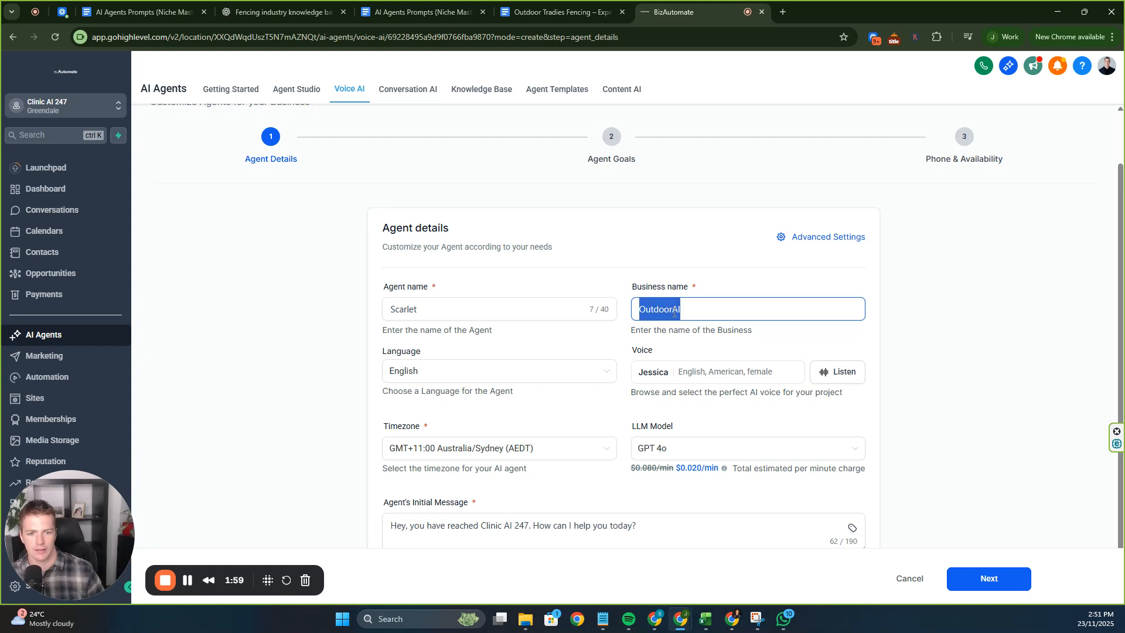
{"action": "type", "text": "Fencing123"}
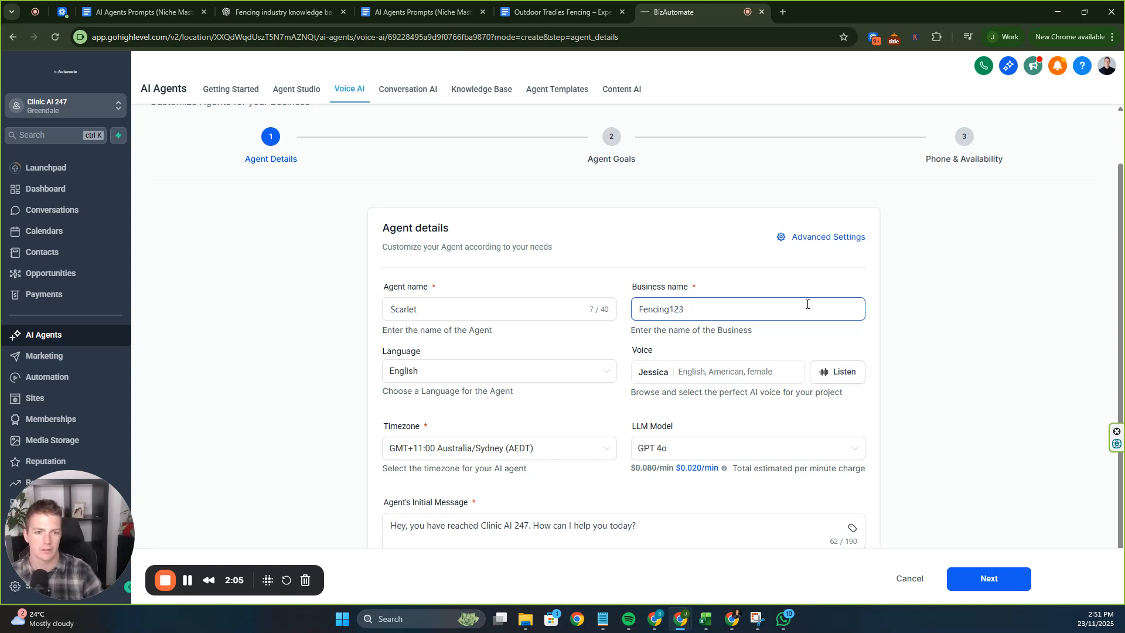
{"action": "left_click", "coordinate": [745, 374]}
Filter the voice list to Australian accents with High Quality Only turned off.
{"action": "left_click", "coordinate": [890, 116]}
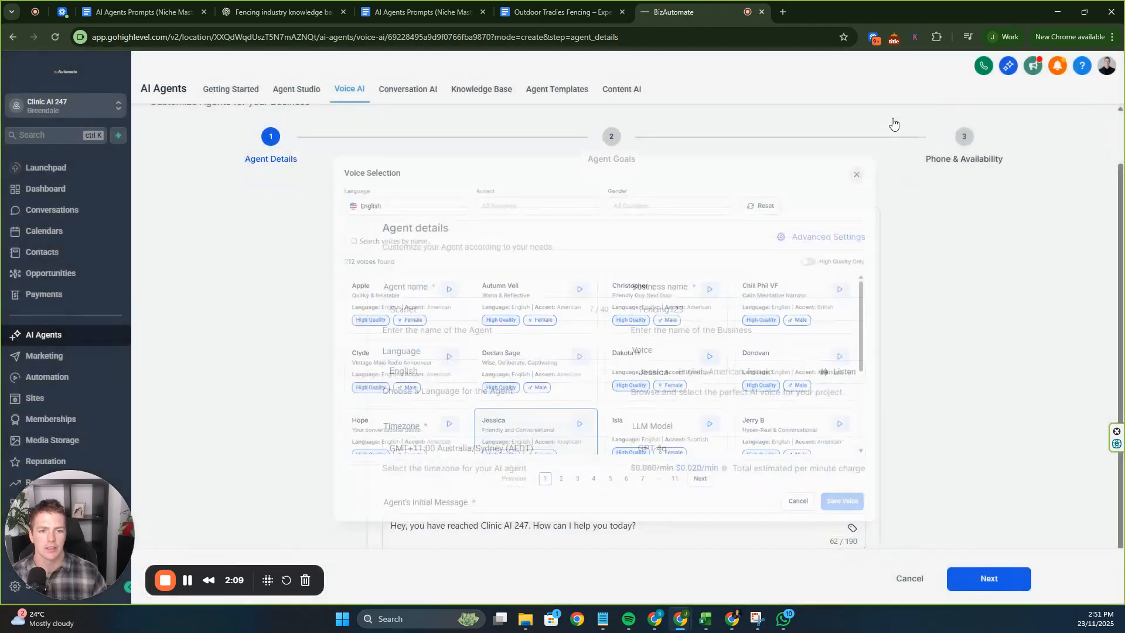
{"action": "left_click", "coordinate": [740, 375]}
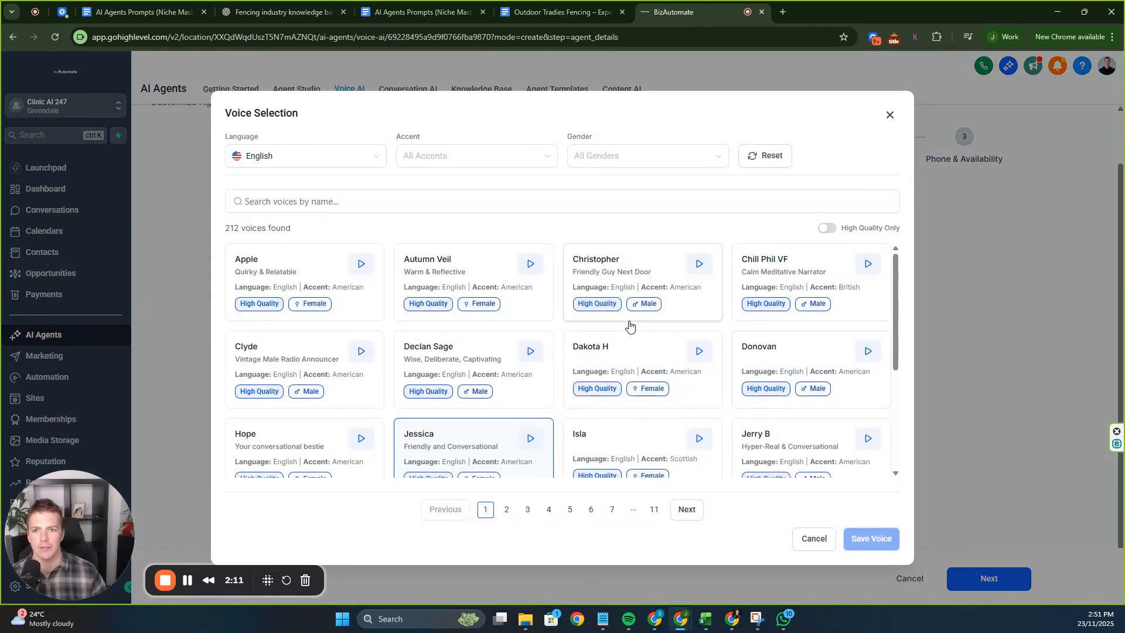
{"action": "left_click", "coordinate": [353, 161]}
{"action": "left_click", "coordinate": [478, 157]}
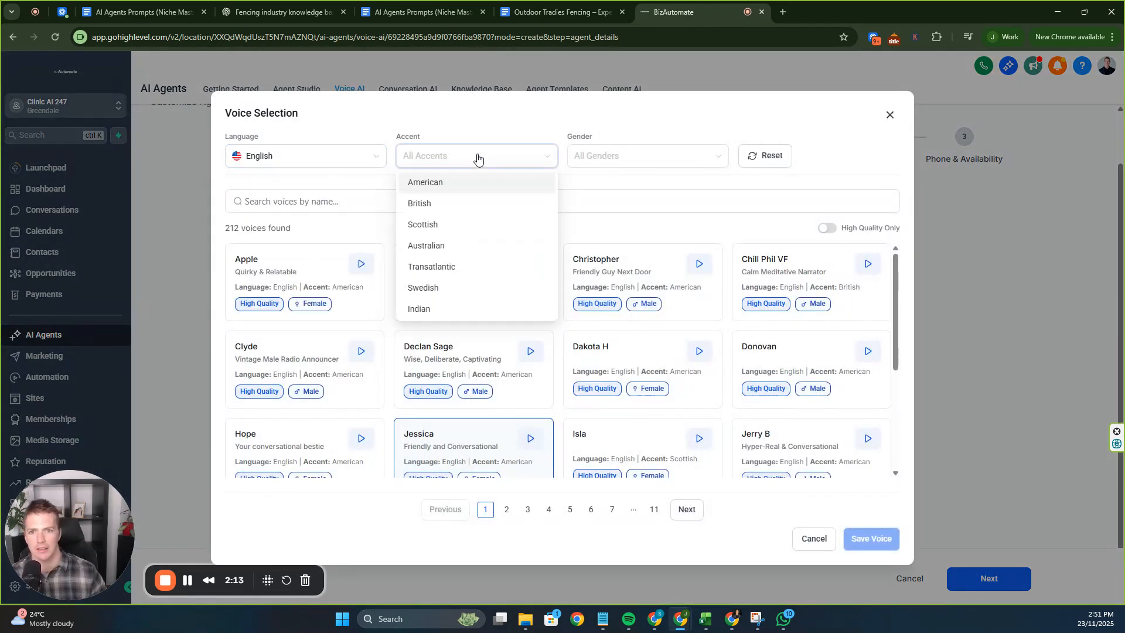
{"action": "left_click", "coordinate": [472, 247]}
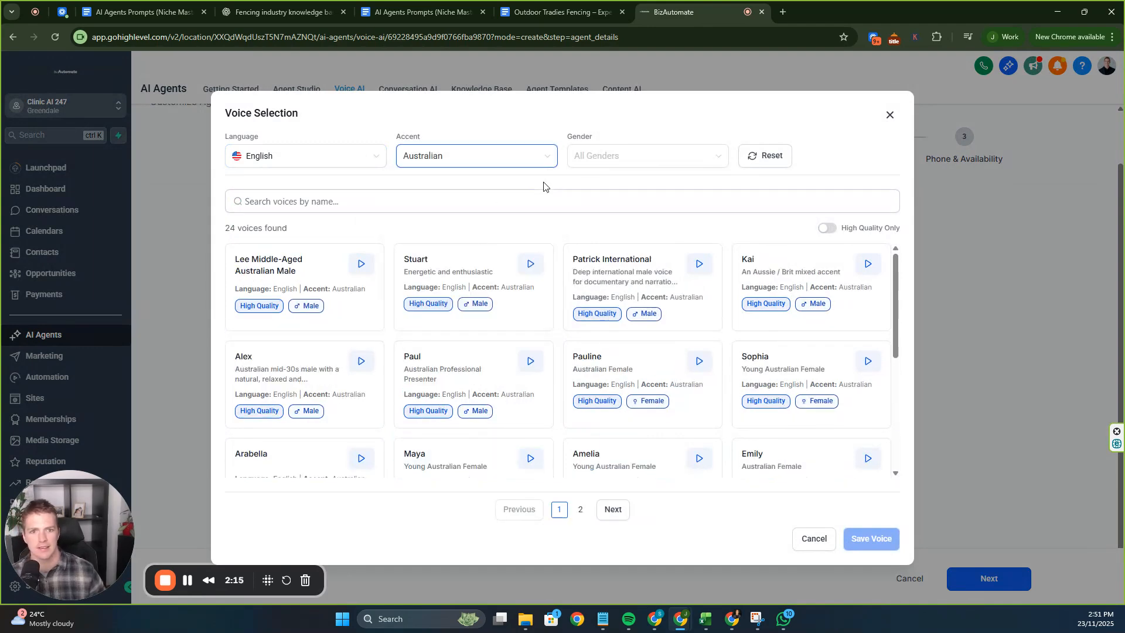
{"action": "scroll", "coordinate": [598, 335], "scroll_direction": "down", "scroll_amount": 5}
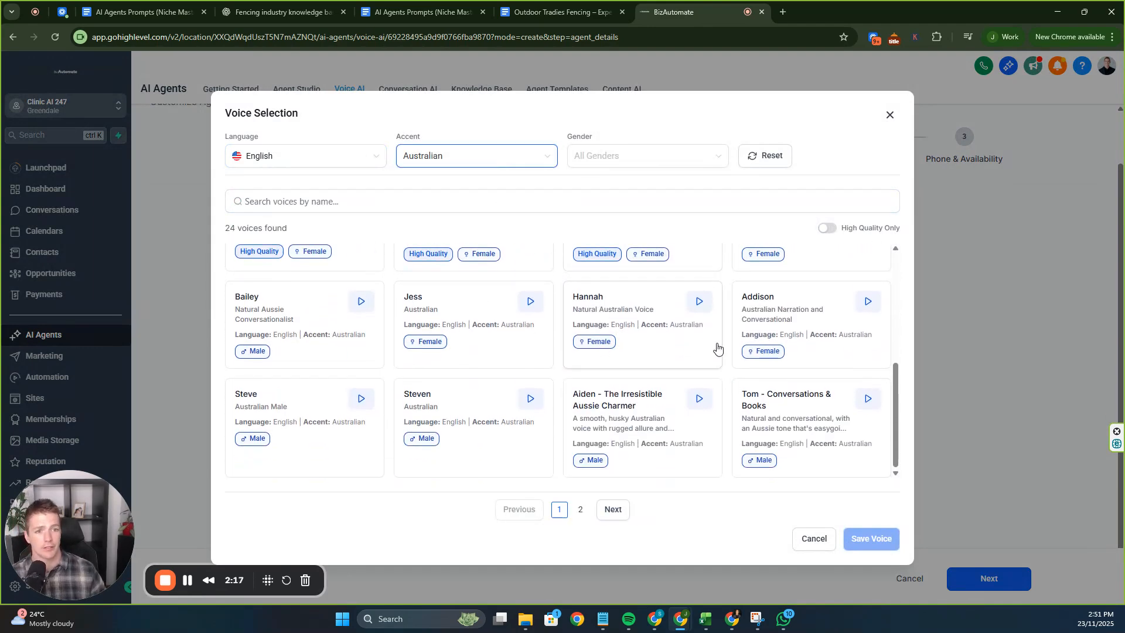
{"action": "scroll", "coordinate": [718, 347], "scroll_direction": "up", "scroll_amount": 2}
{"action": "scroll", "coordinate": [717, 347], "scroll_direction": "up", "scroll_amount": 3}
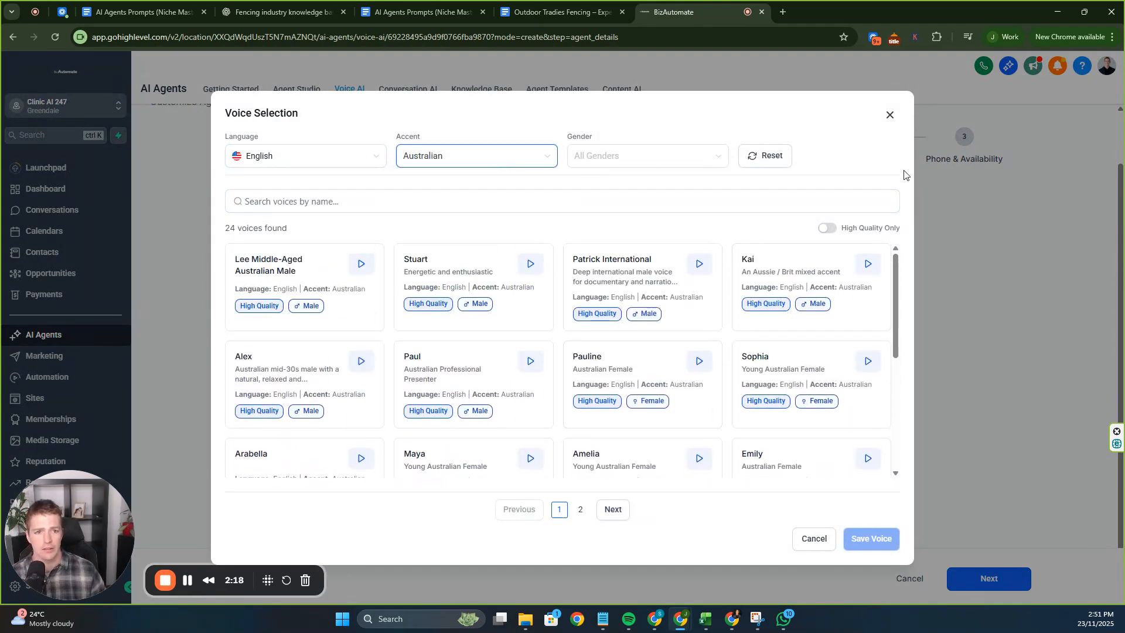
{"action": "left_click", "coordinate": [827, 228]}
{"action": "scroll", "coordinate": [711, 306], "scroll_direction": "down", "scroll_amount": 2}
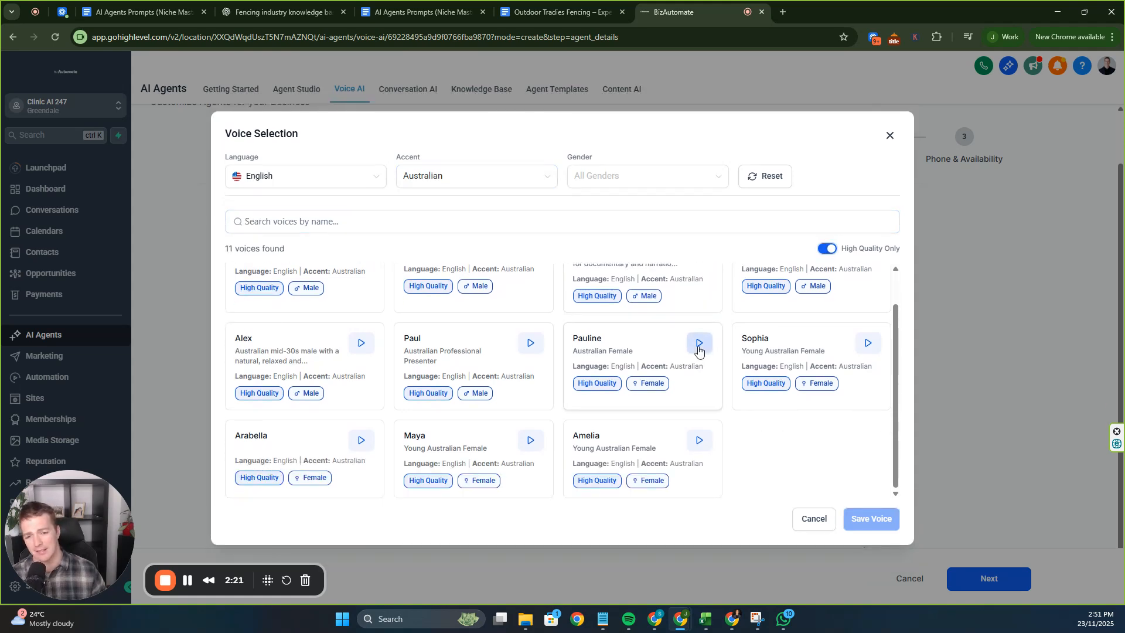
{"action": "scroll", "coordinate": [659, 438], "scroll_direction": "up", "scroll_amount": 2}
{"action": "scroll", "coordinate": [615, 446], "scroll_direction": "down", "scroll_amount": 2}
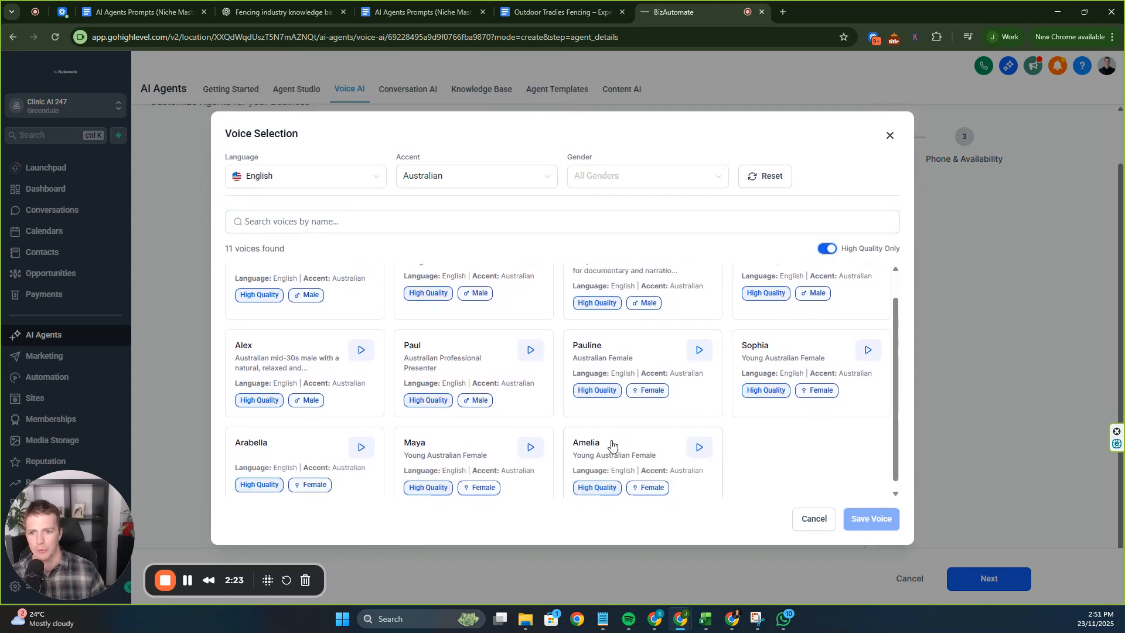
{"action": "scroll", "coordinate": [592, 422], "scroll_direction": "up", "scroll_amount": 2}
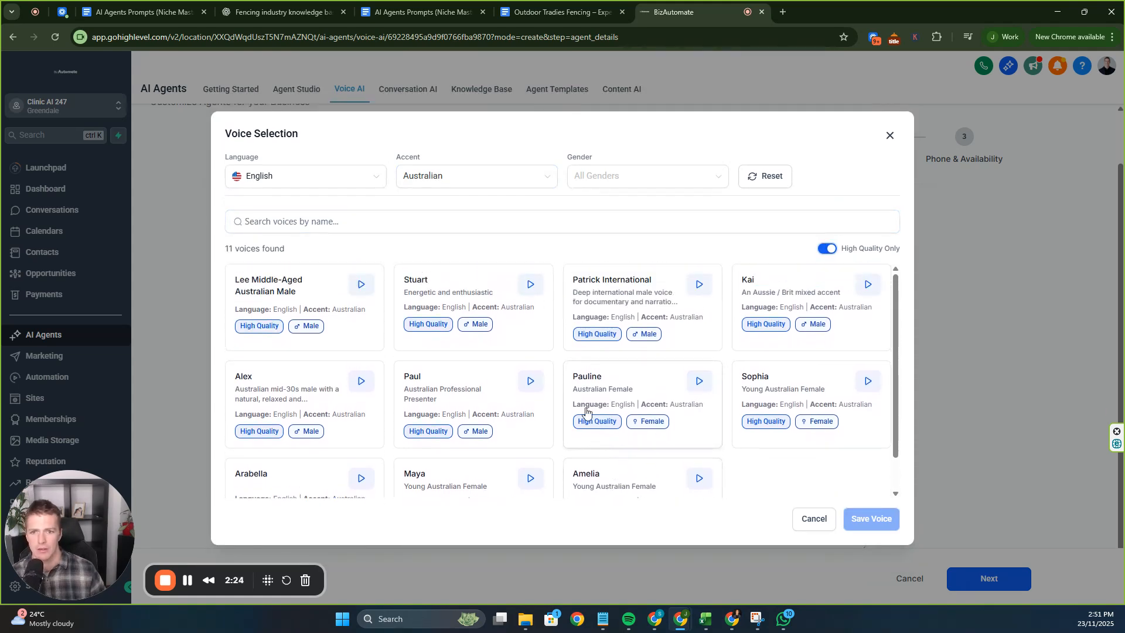
{"action": "left_click", "coordinate": [825, 250]}
{"action": "scroll", "coordinate": [779, 299], "scroll_direction": "down", "scroll_amount": 5}
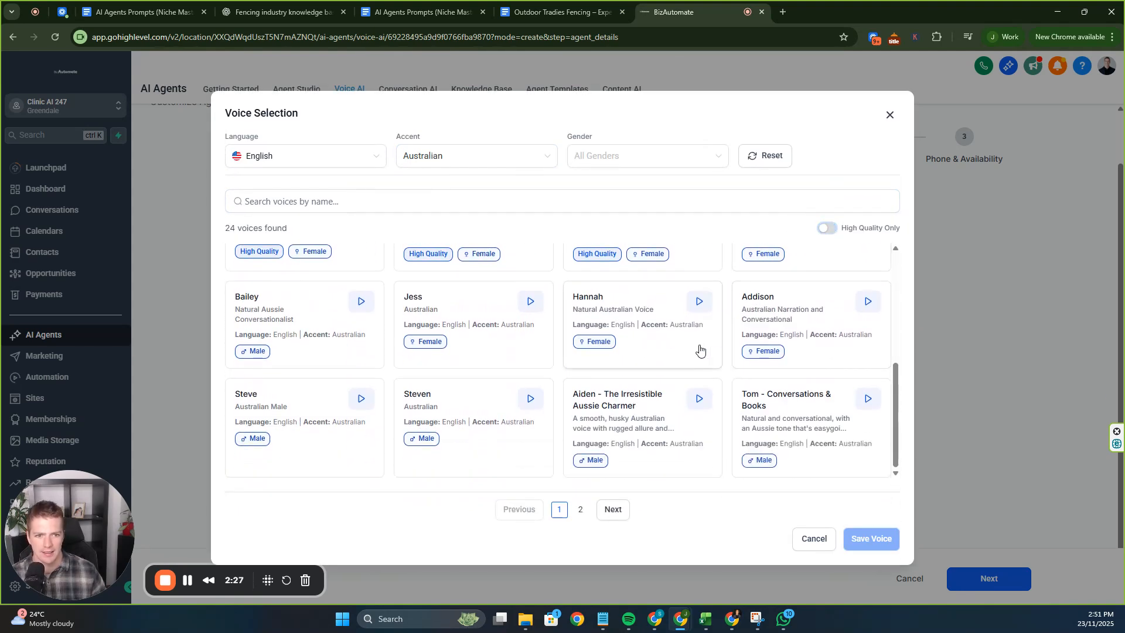
Preview the Jess voice and save it as the agent's voice.
{"action": "left_click", "coordinate": [534, 305]}
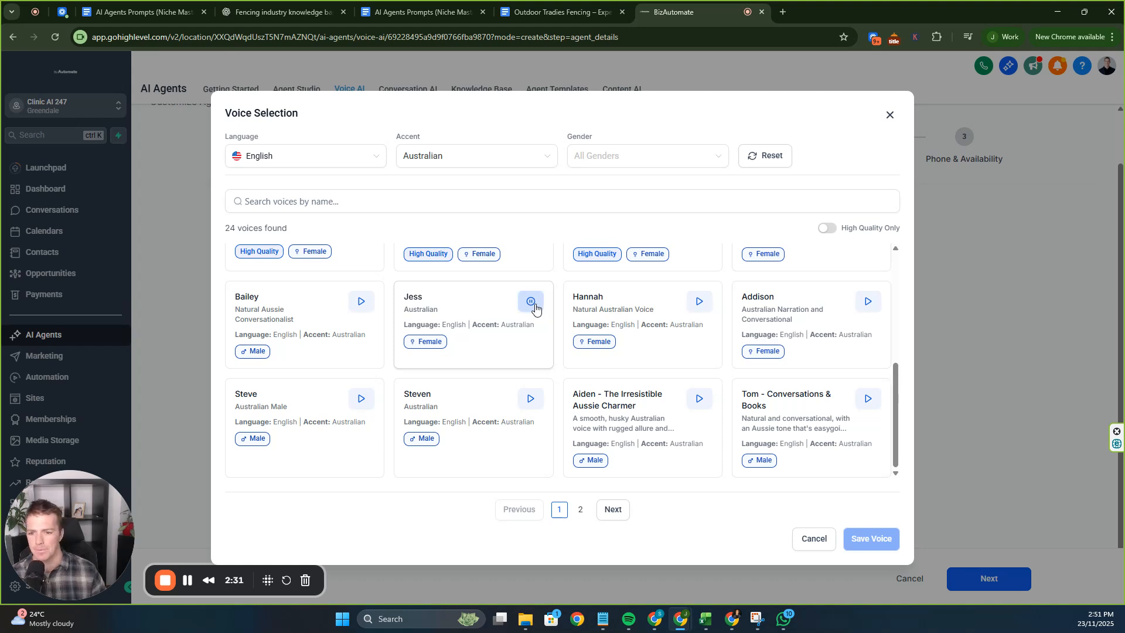
{"action": "left_click", "coordinate": [530, 301]}
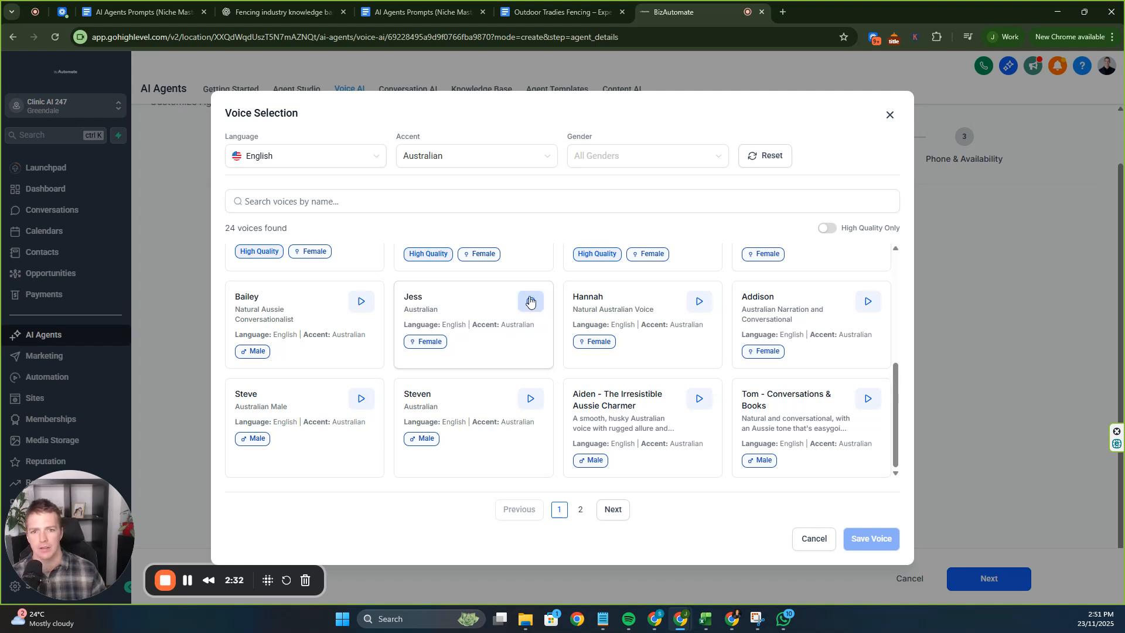
{"action": "left_click", "coordinate": [479, 320]}
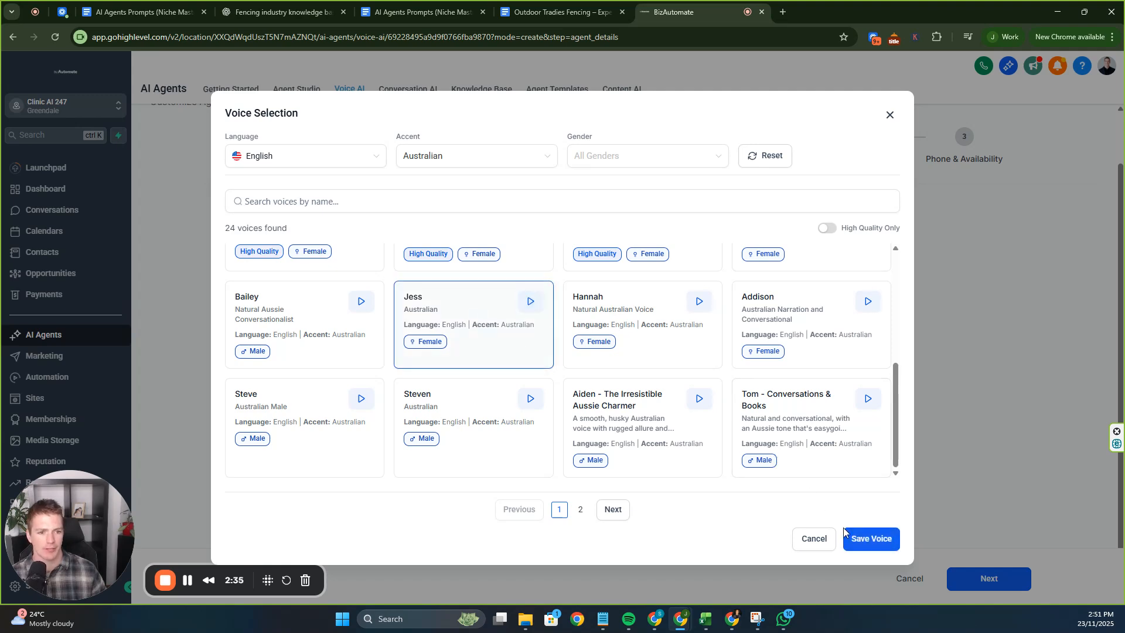
{"action": "left_click", "coordinate": [871, 539]}
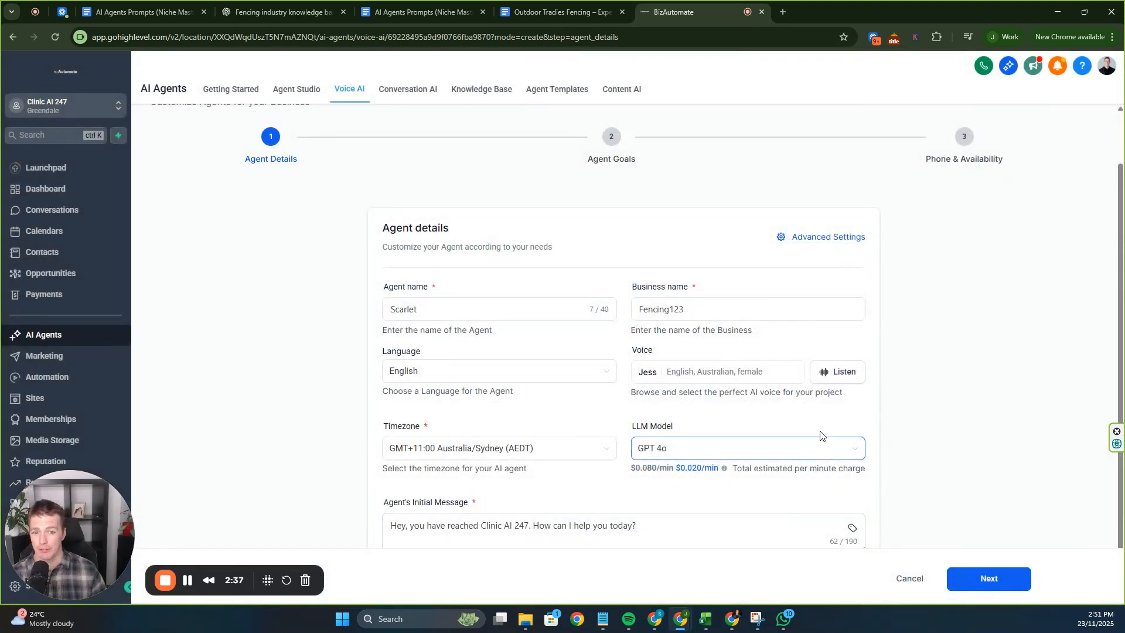
Edit the greeting to 'Hey, you have reached Fencing. How can I help you today?'.
{"action": "scroll", "coordinate": [806, 420], "scroll_direction": "down", "scroll_amount": 1}
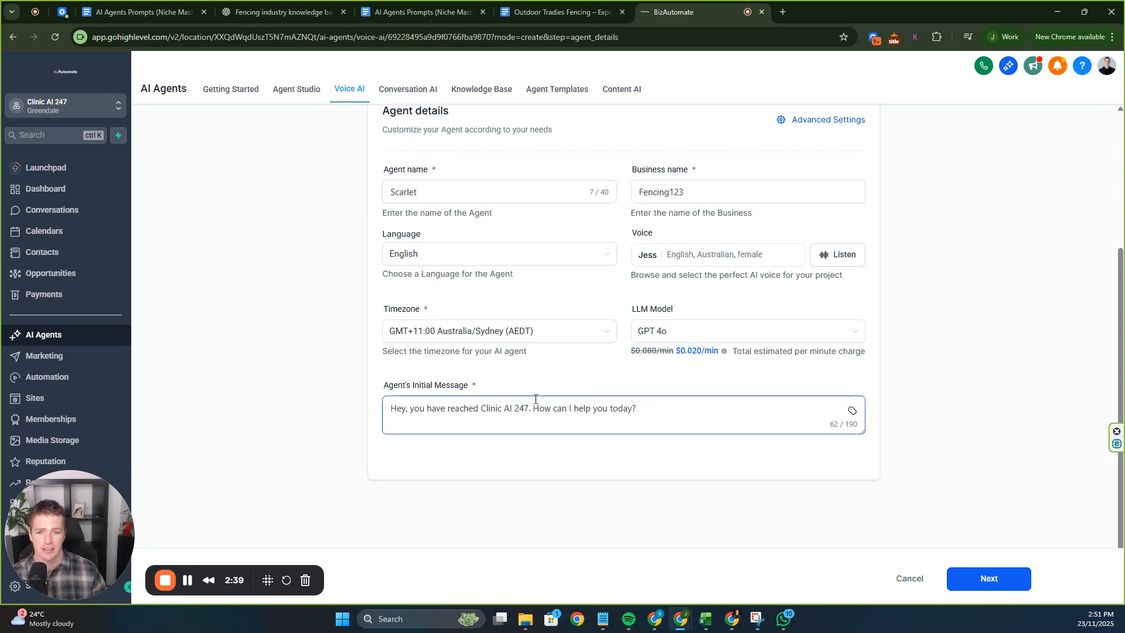
{"action": "left_click_drag", "start_coordinate": [483, 410], "coordinate": [531, 413]}
{"action": "type", "text": "Ferncin"}
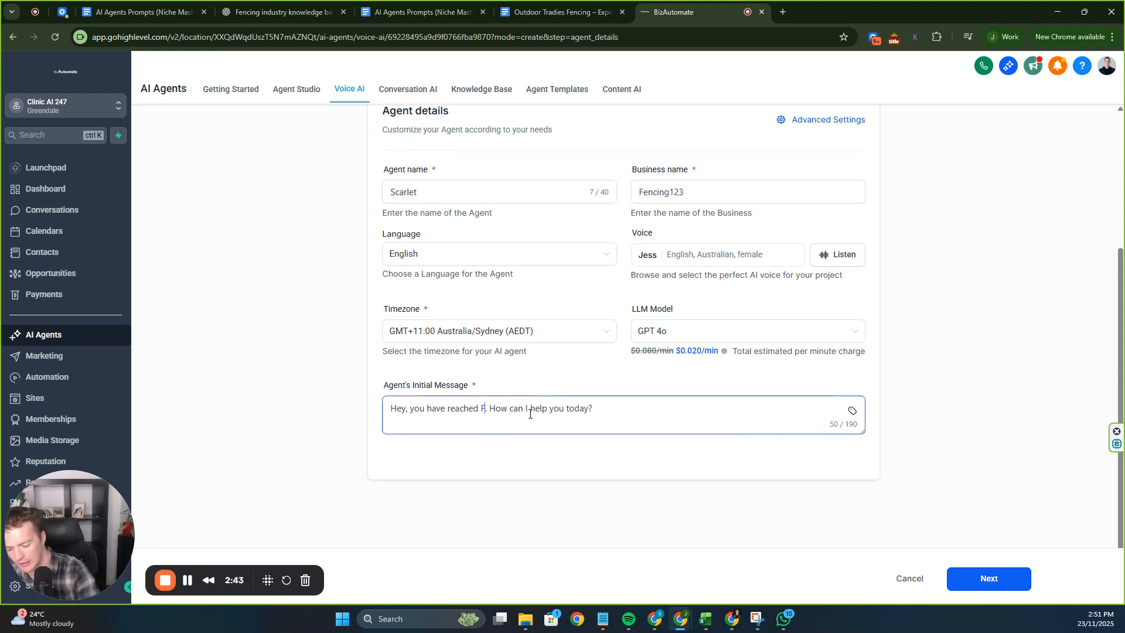
{"action": "type", "text": "g21"}
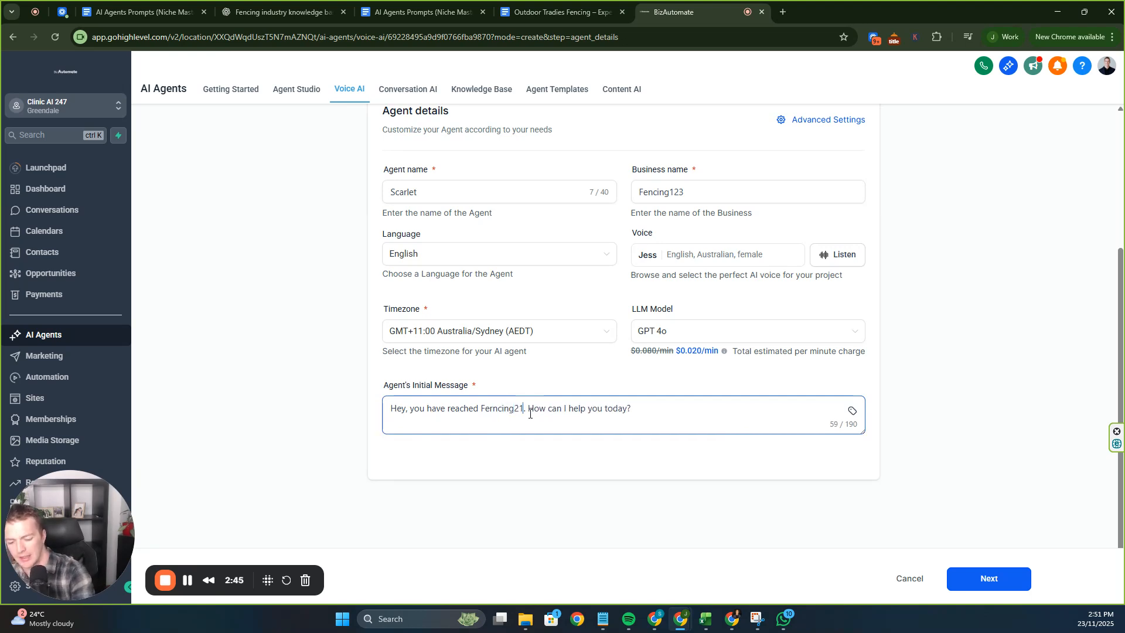
{"action": "type", "text": "3"}
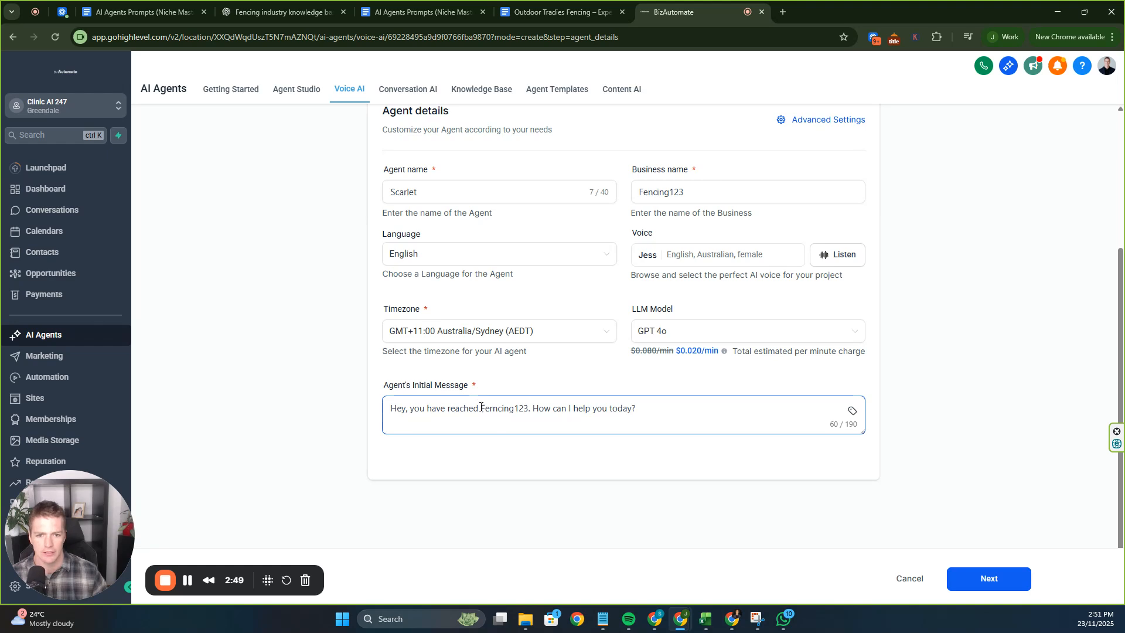
{"action": "double_click", "coordinate": [503, 410]}
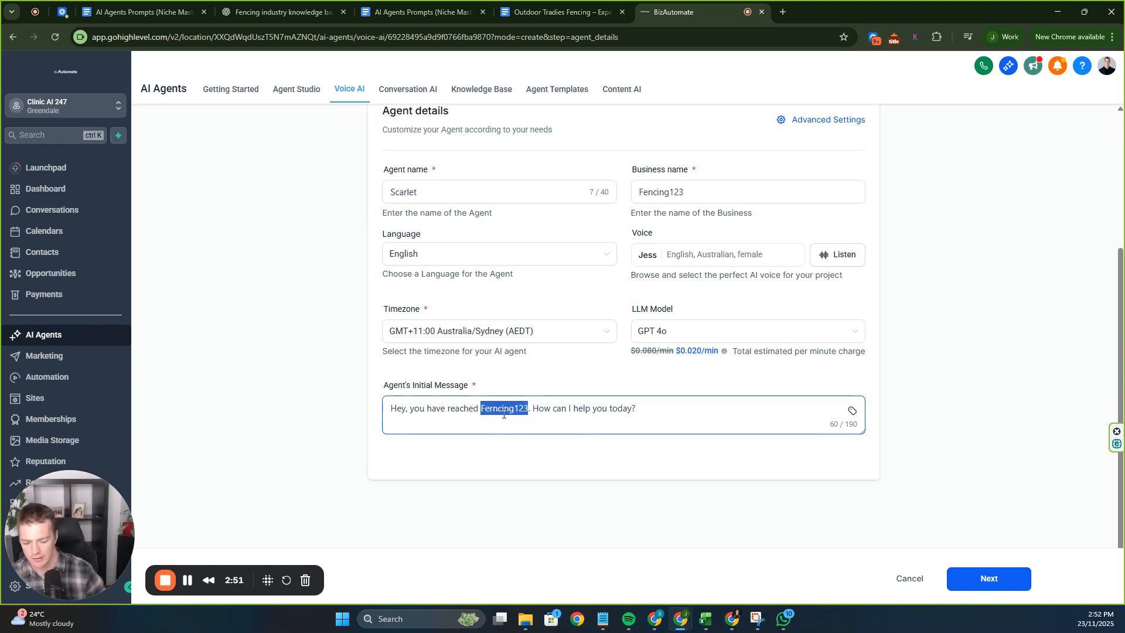
{"action": "type", "text": "Fen"}
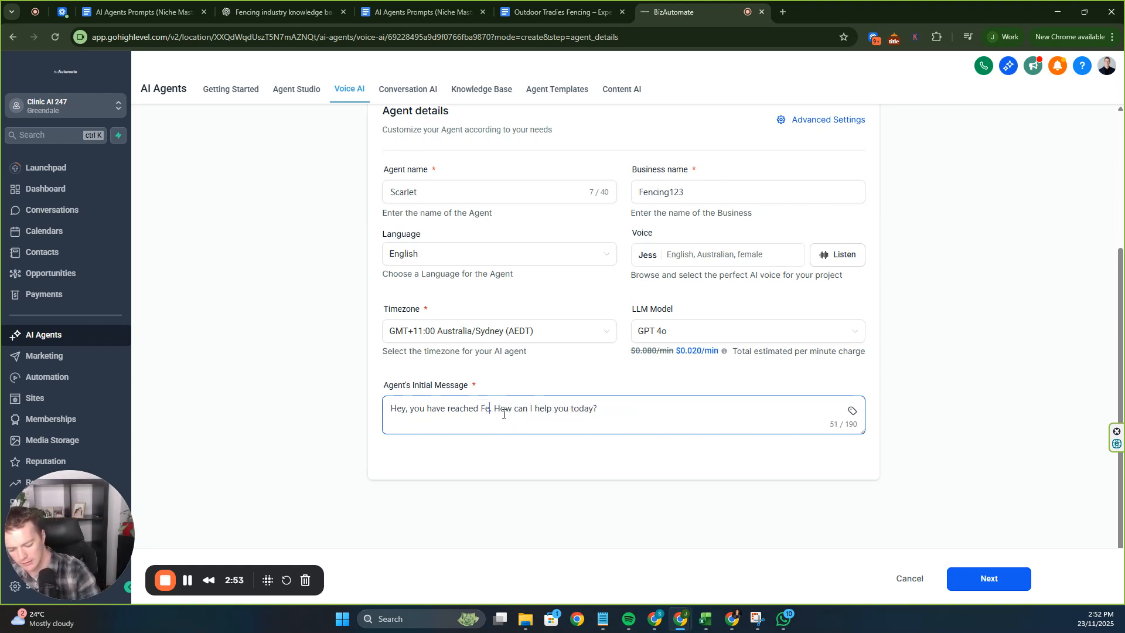
{"action": "type", "text": "cing"}
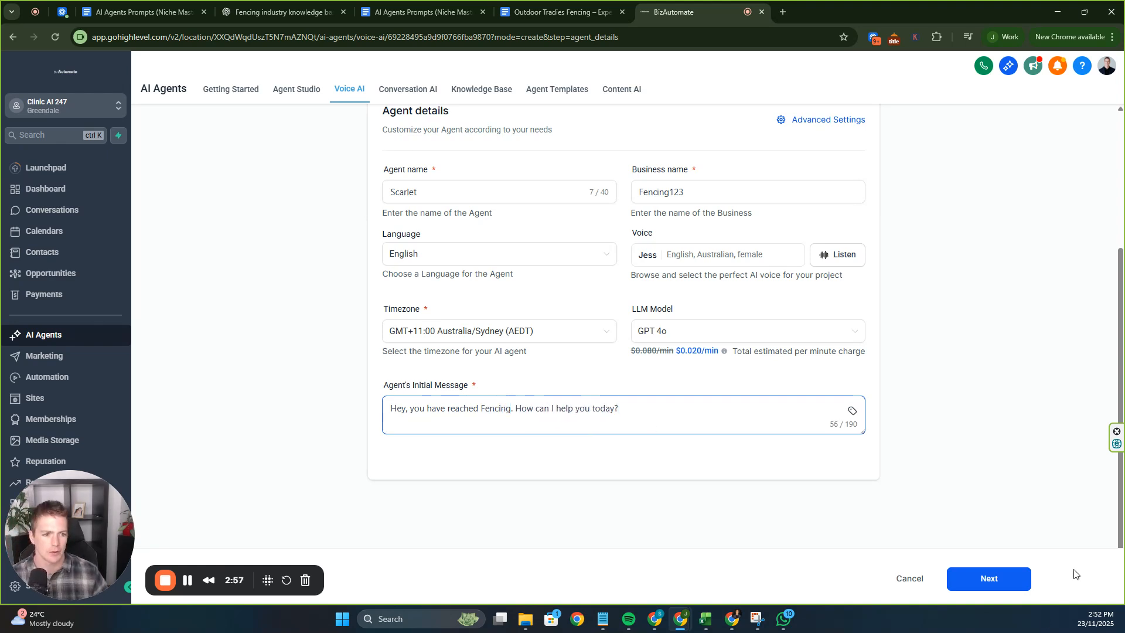
{"action": "scroll", "coordinate": [822, 405], "scroll_direction": "up", "scroll_amount": 3}
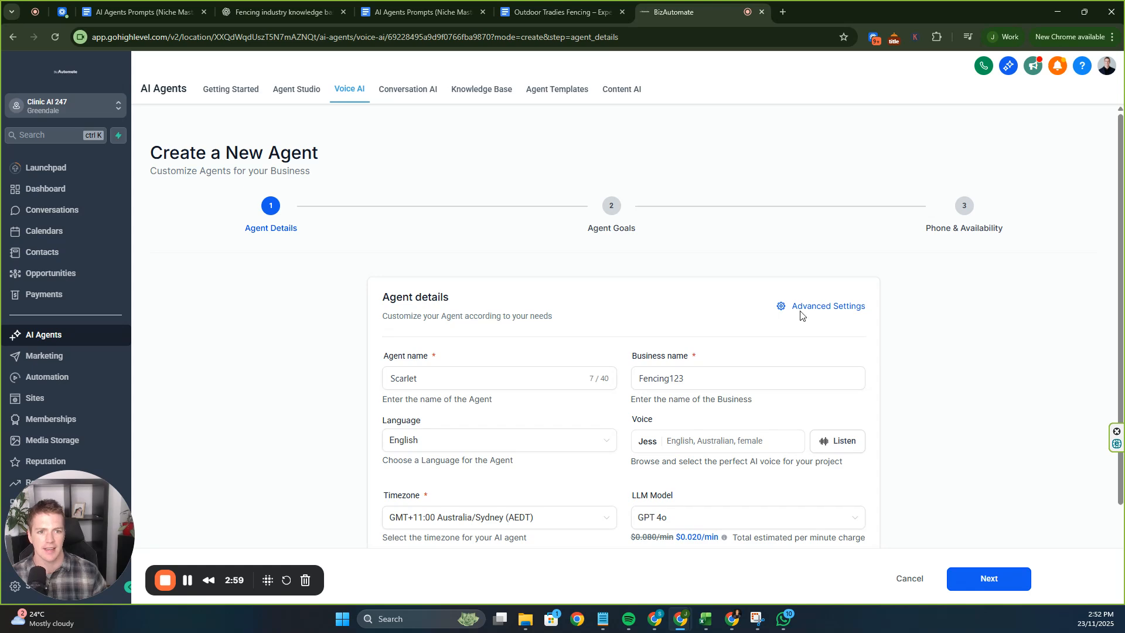
In Advanced Settings, set maximum call time to 8 minutes and idle reminders to repeat 2 times.
{"action": "left_click", "coordinate": [801, 313]}
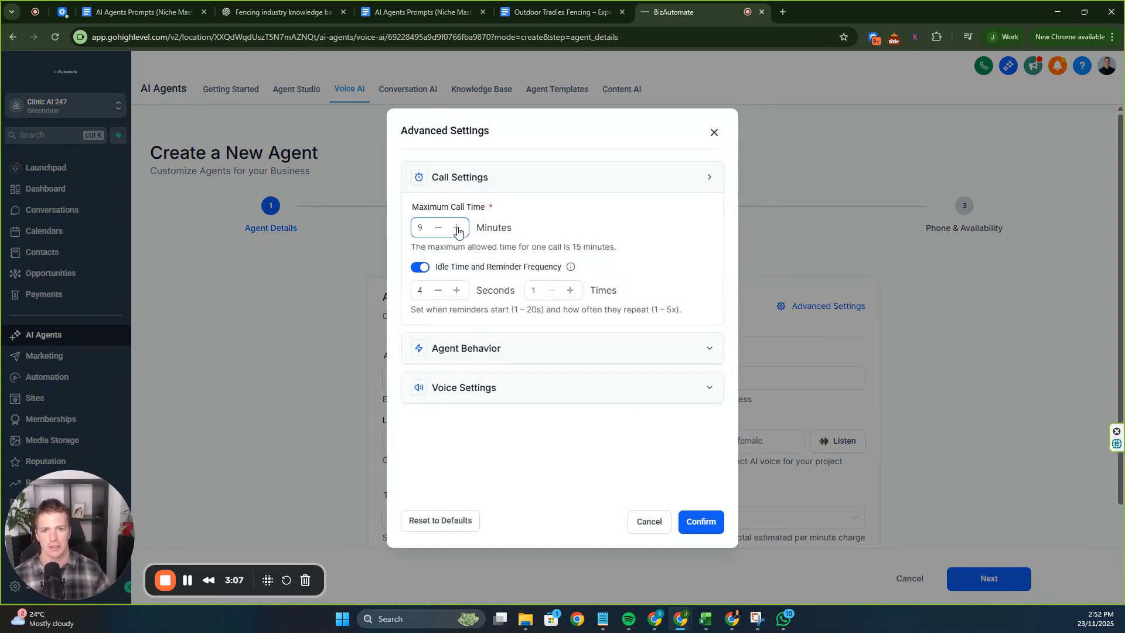
{"action": "left_click", "coordinate": [435, 232]}
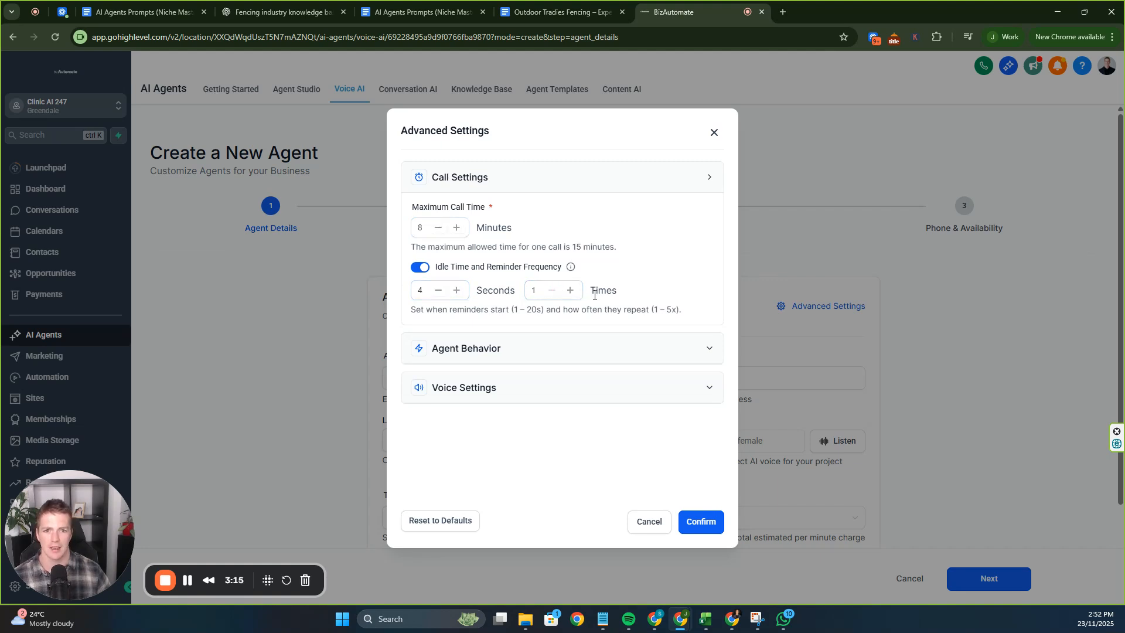
{"action": "left_click", "coordinate": [571, 290]}
{"action": "mouse_move", "coordinate": [572, 268]}
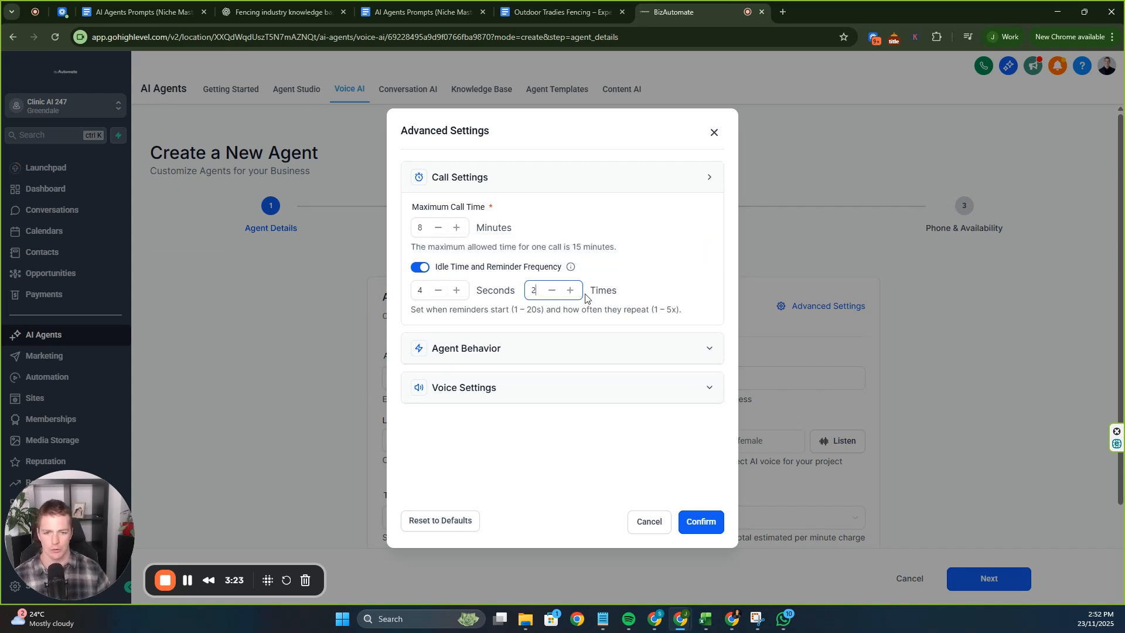
{"action": "left_click", "coordinate": [625, 275]}
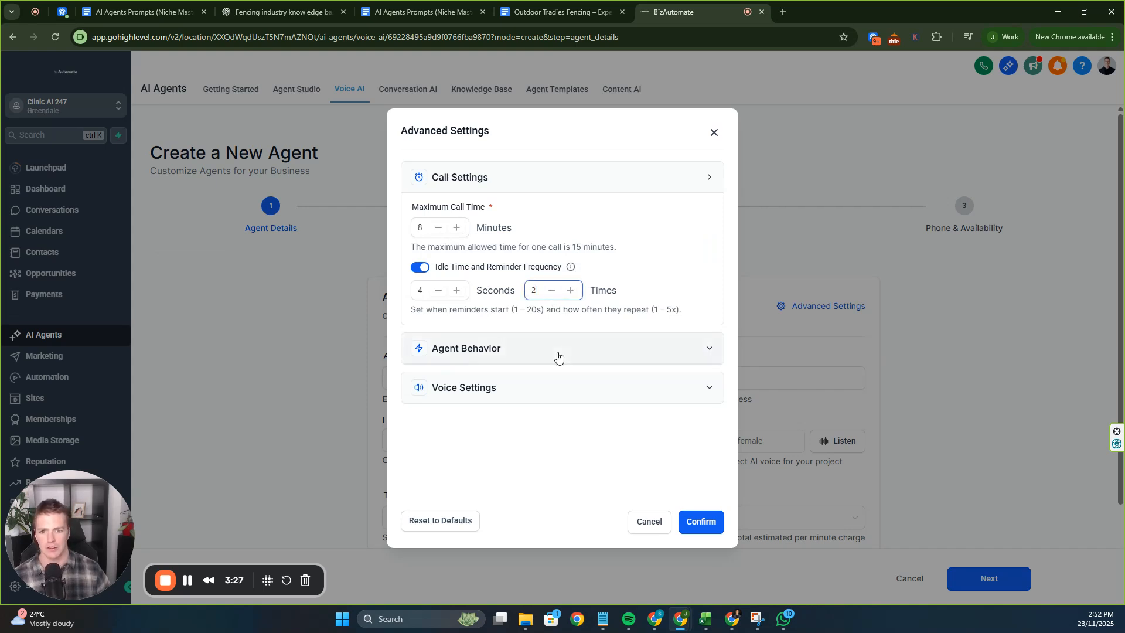
Raise the Agent Behavior interruption sensitivity to 0.90.
{"action": "left_click", "coordinate": [597, 343]}
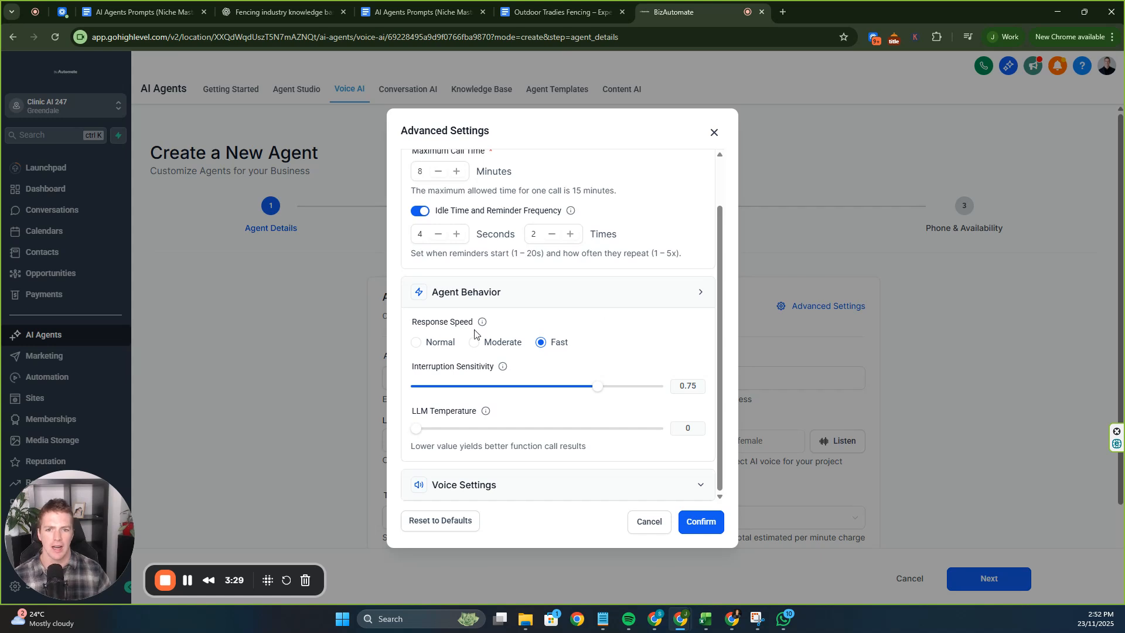
{"action": "left_click_drag", "start_coordinate": [598, 389], "coordinate": [621, 392]}
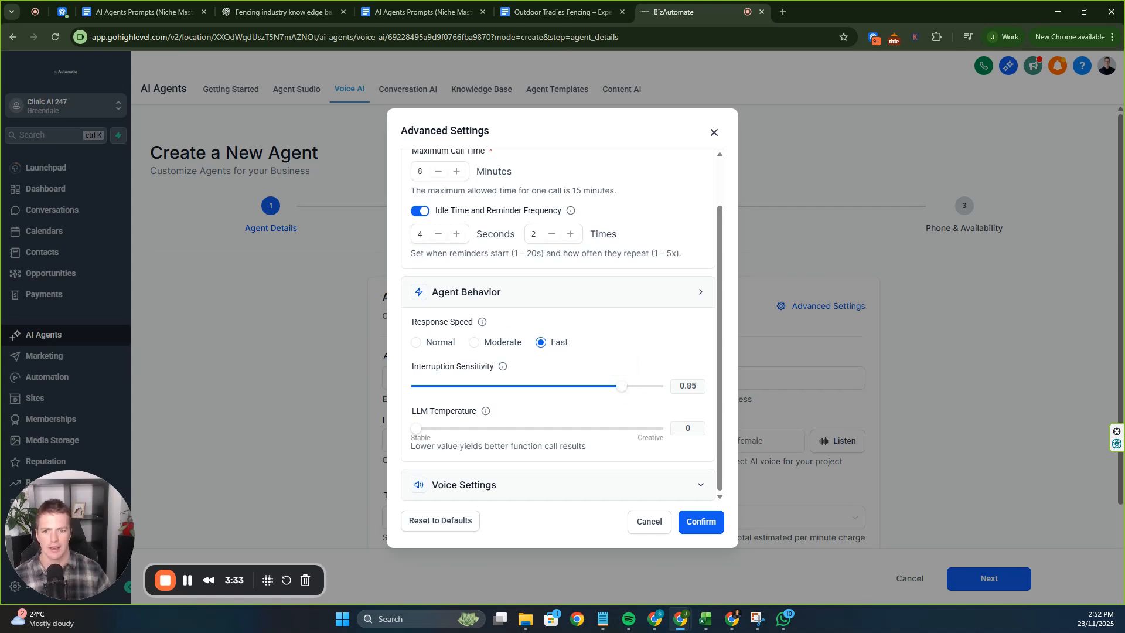
{"action": "left_click_drag", "start_coordinate": [446, 447], "coordinate": [586, 455]}
{"action": "left_click", "coordinate": [586, 455]}
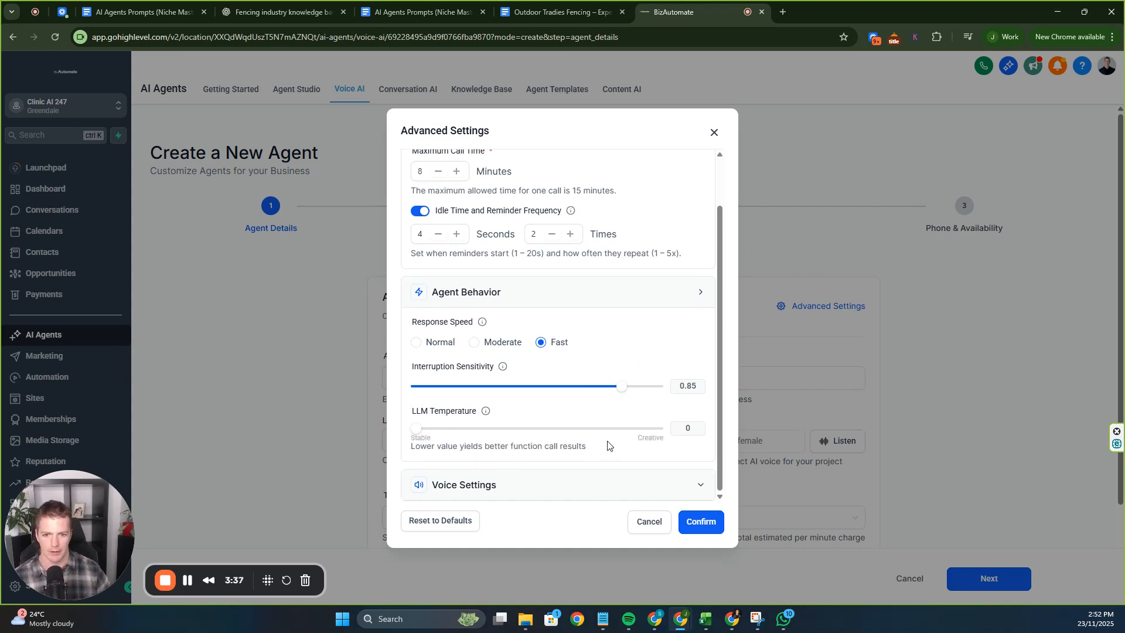
{"action": "left_click", "coordinate": [603, 490]}
{"action": "scroll", "coordinate": [604, 281], "scroll_direction": "down", "scroll_amount": 3}
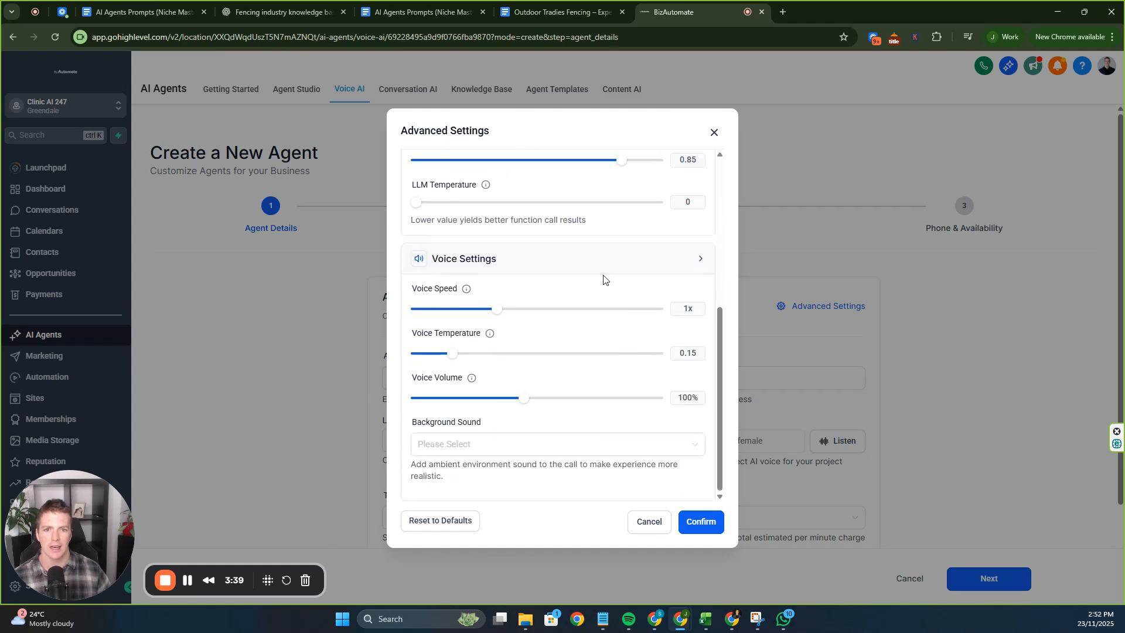
{"action": "scroll", "coordinate": [525, 283], "scroll_direction": "up", "scroll_amount": 2}
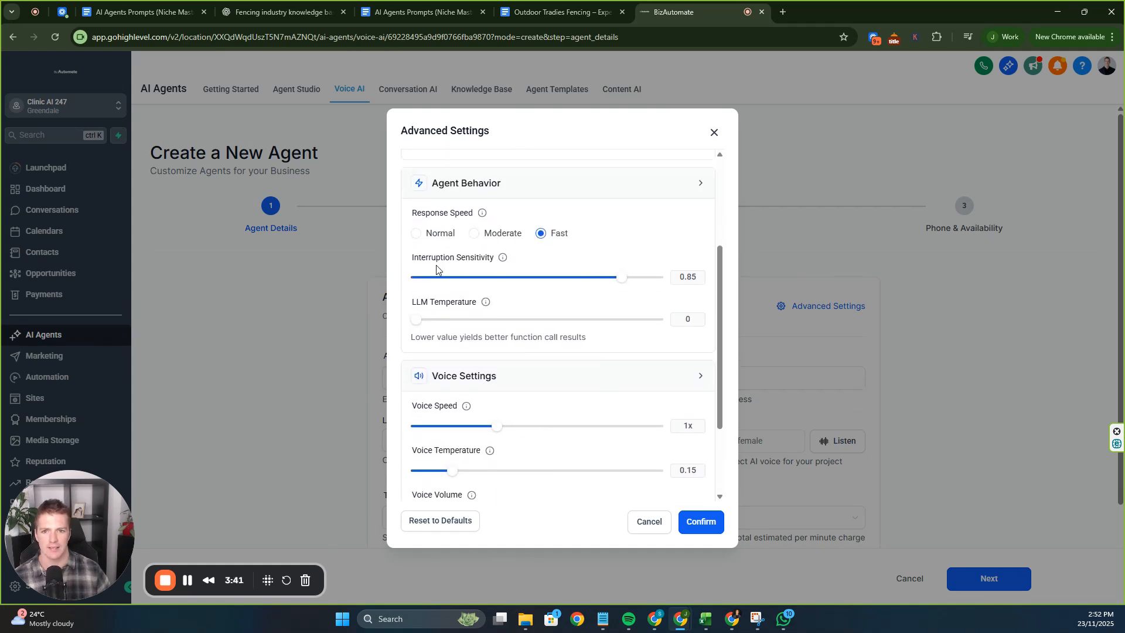
{"action": "left_click_drag", "start_coordinate": [432, 259], "coordinate": [503, 254]}
{"action": "left_click", "coordinate": [549, 259]}
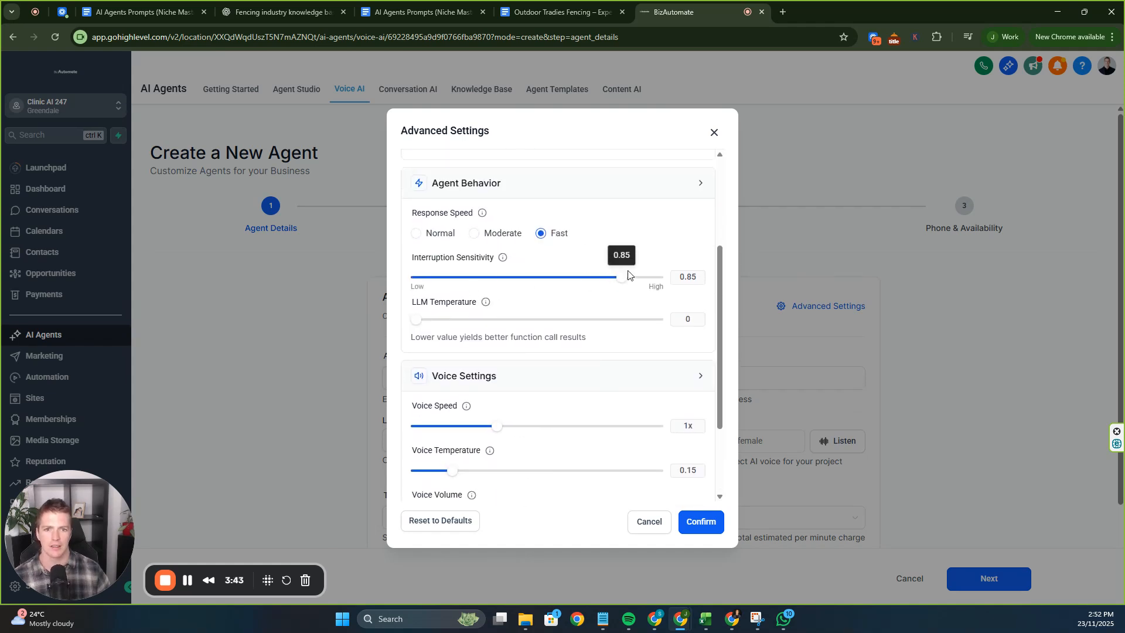
{"action": "scroll", "coordinate": [630, 271], "scroll_direction": "down", "scroll_amount": 1}
{"action": "left_click", "coordinate": [633, 220]}
Set voice speed to 1.10x with a Coffee shop background sound, and save the settings.
{"action": "scroll", "coordinate": [595, 254], "scroll_direction": "down", "scroll_amount": 1}
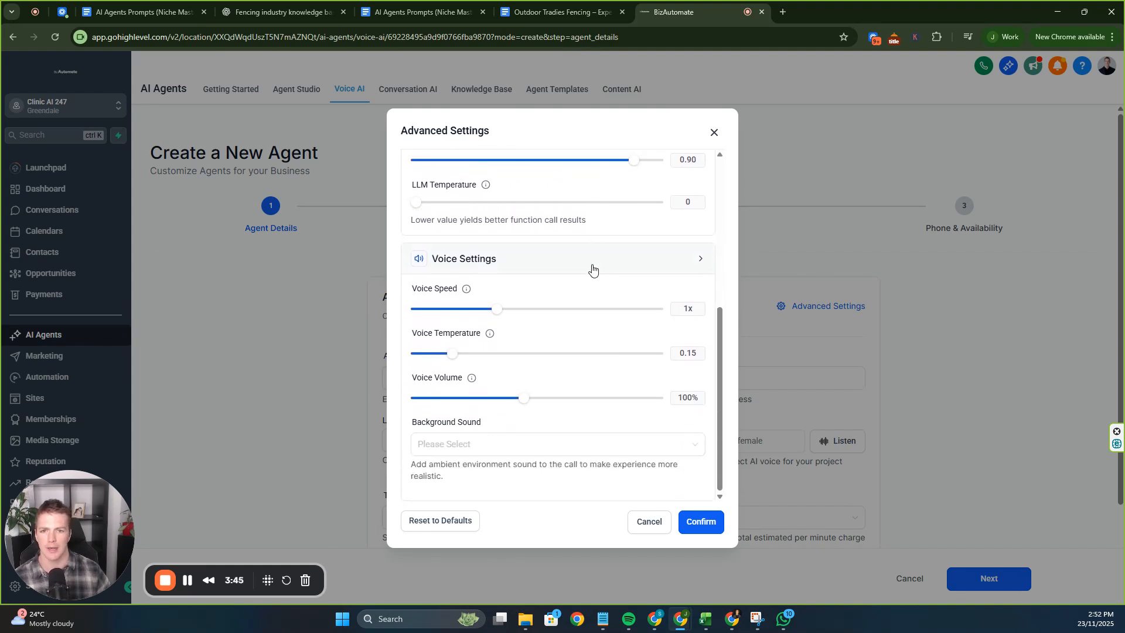
{"action": "mouse_move", "coordinate": [496, 314]}
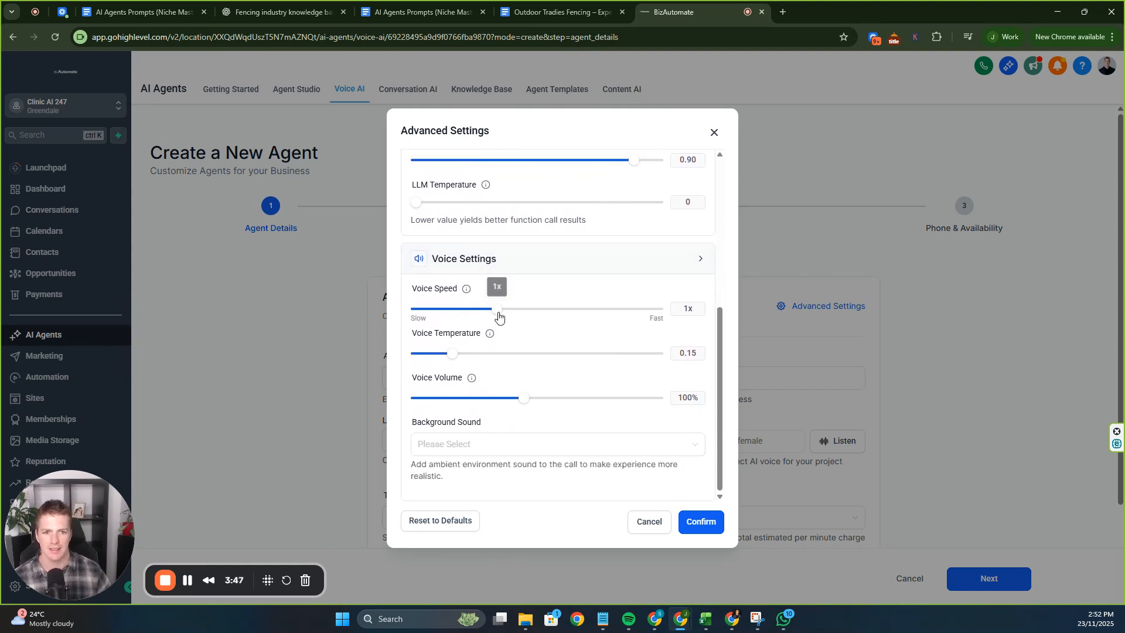
{"action": "left_click_drag", "start_coordinate": [497, 315], "coordinate": [513, 315]}
{"action": "left_click", "coordinate": [520, 447]}
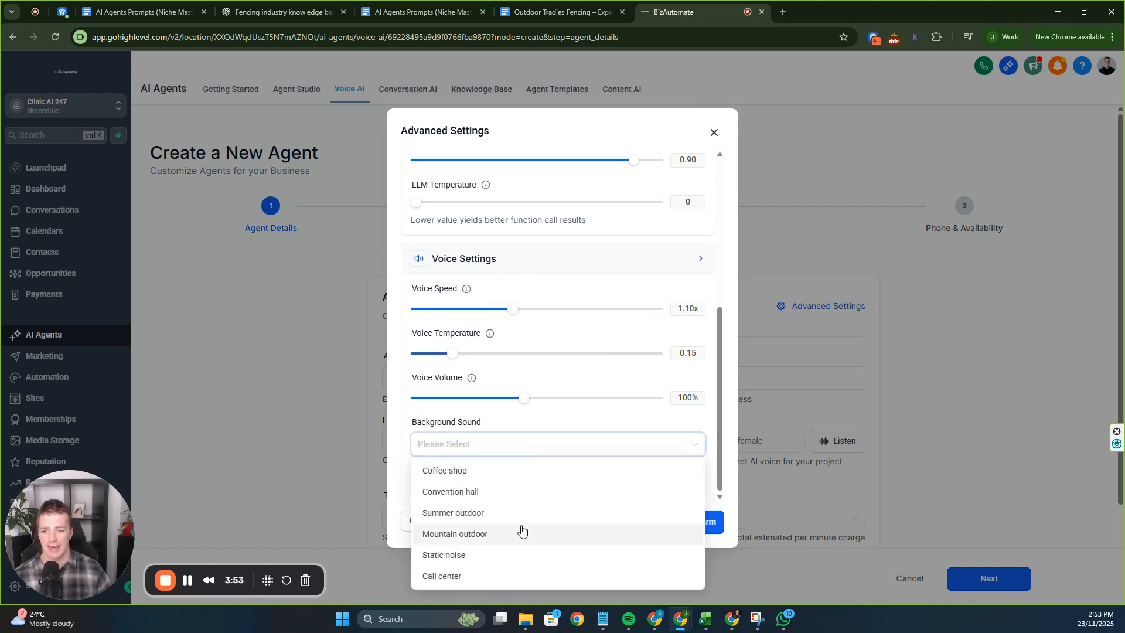
{"action": "left_click", "coordinate": [501, 472]}
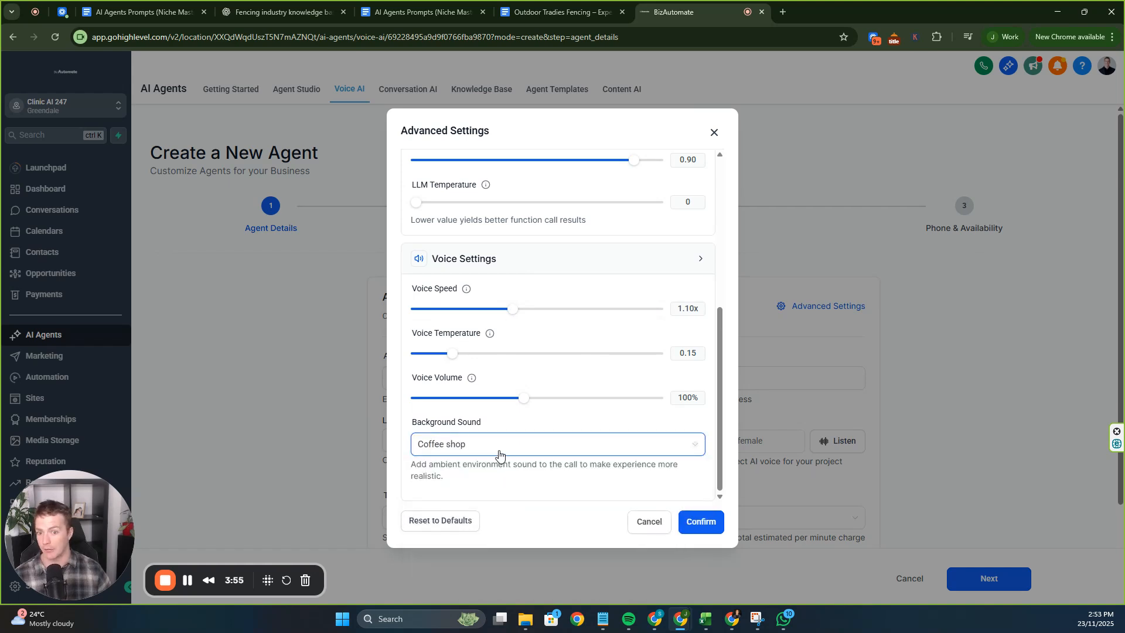
{"action": "left_click", "coordinate": [499, 451]}
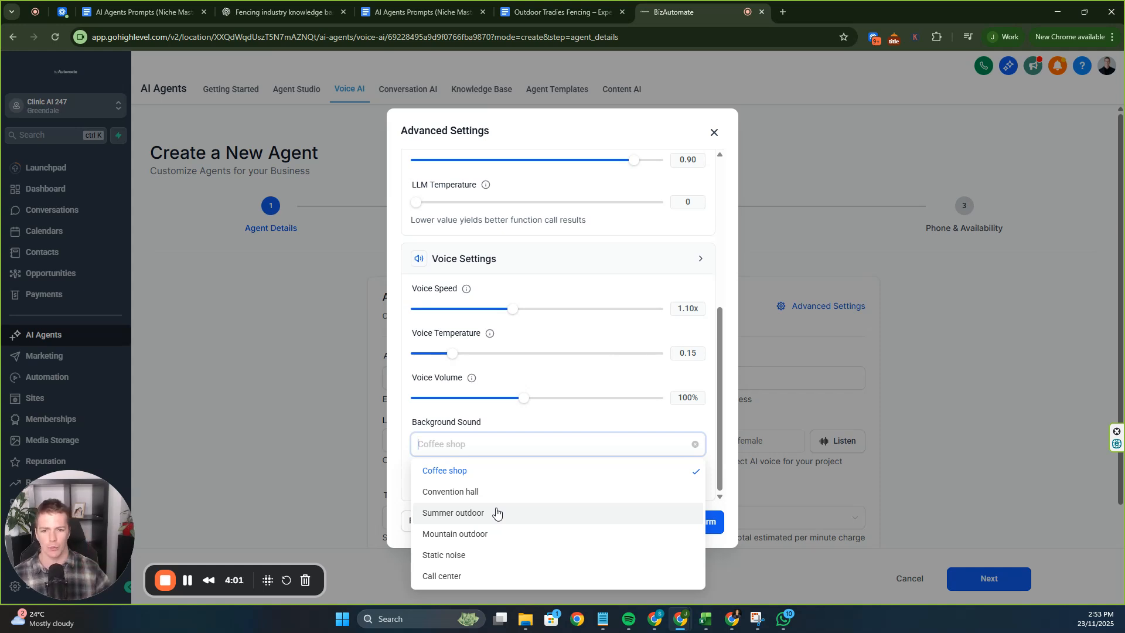
{"action": "left_click", "coordinate": [559, 444]}
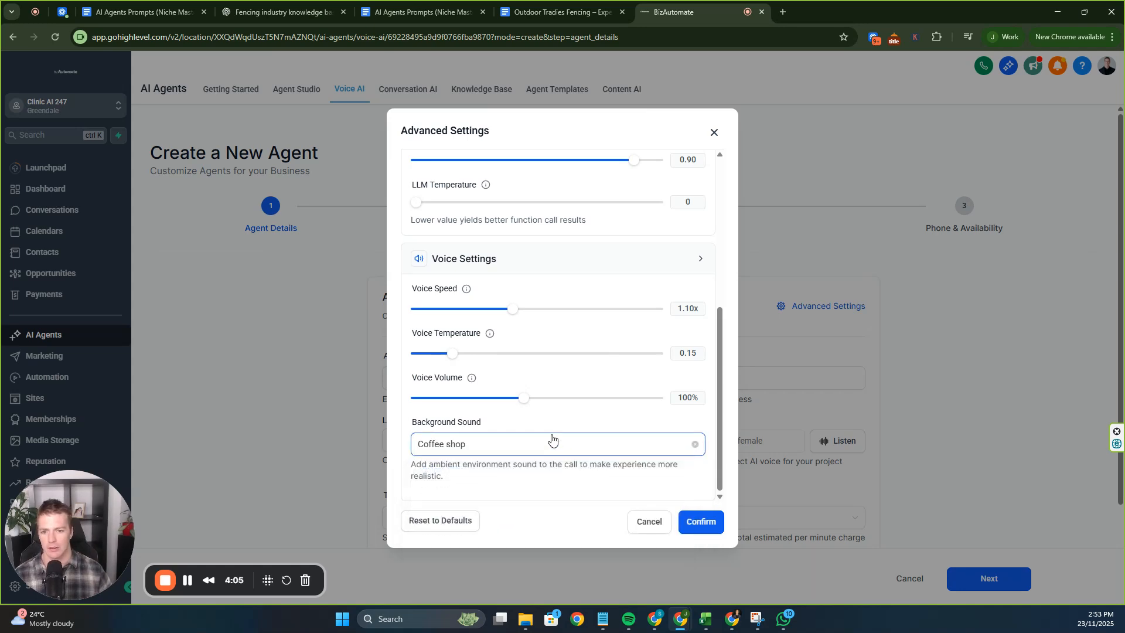
{"action": "left_click", "coordinate": [706, 524]}
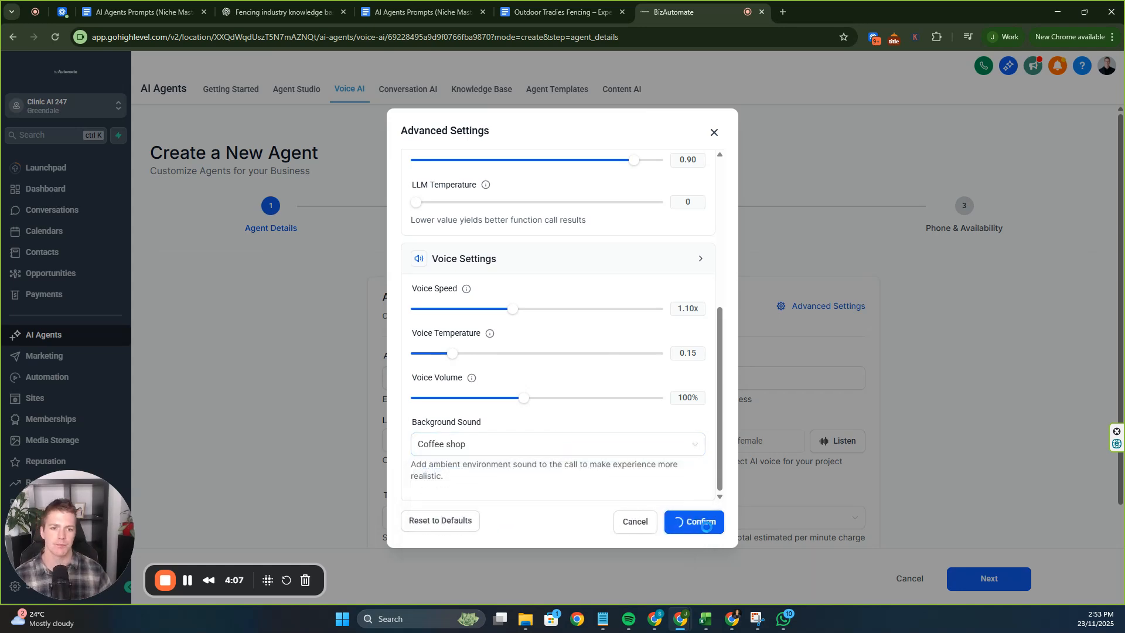
{"action": "scroll", "coordinate": [803, 320], "scroll_direction": "down", "scroll_amount": 3}
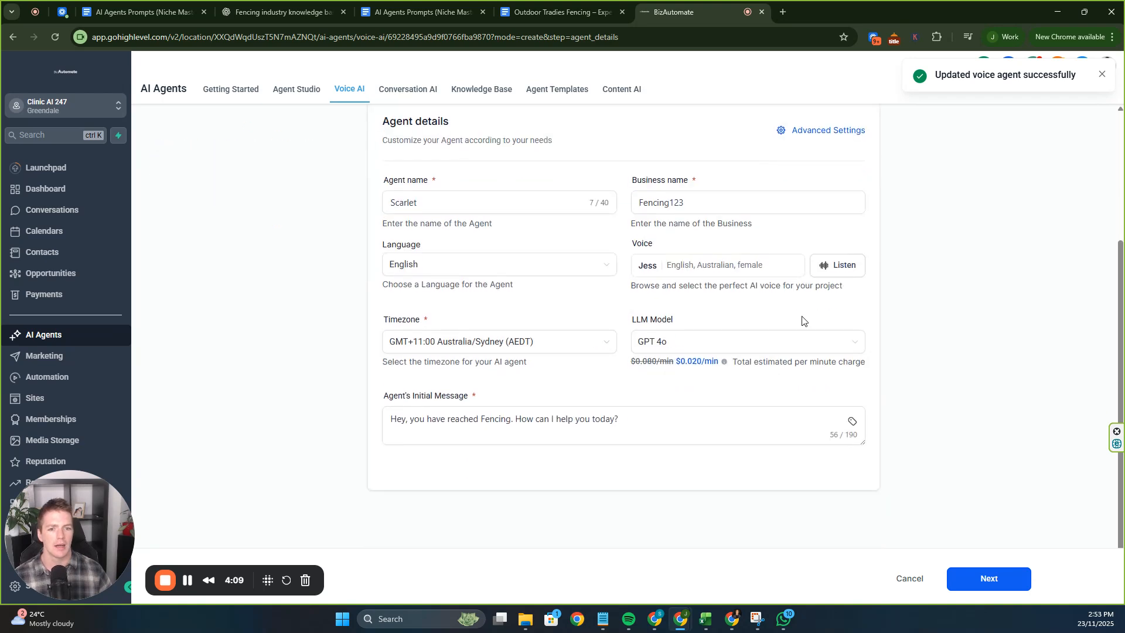
Go to Agent Goals and switch them to advanced mode with the full prompt.
{"action": "left_click", "coordinate": [961, 578]}
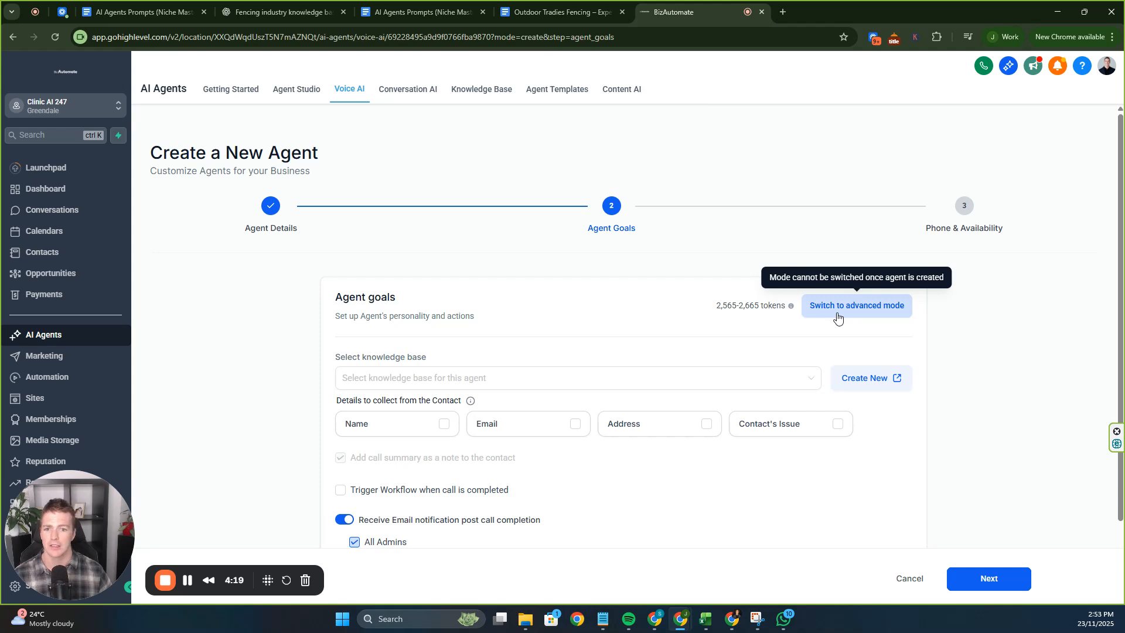
{"action": "left_click", "coordinate": [837, 317]}
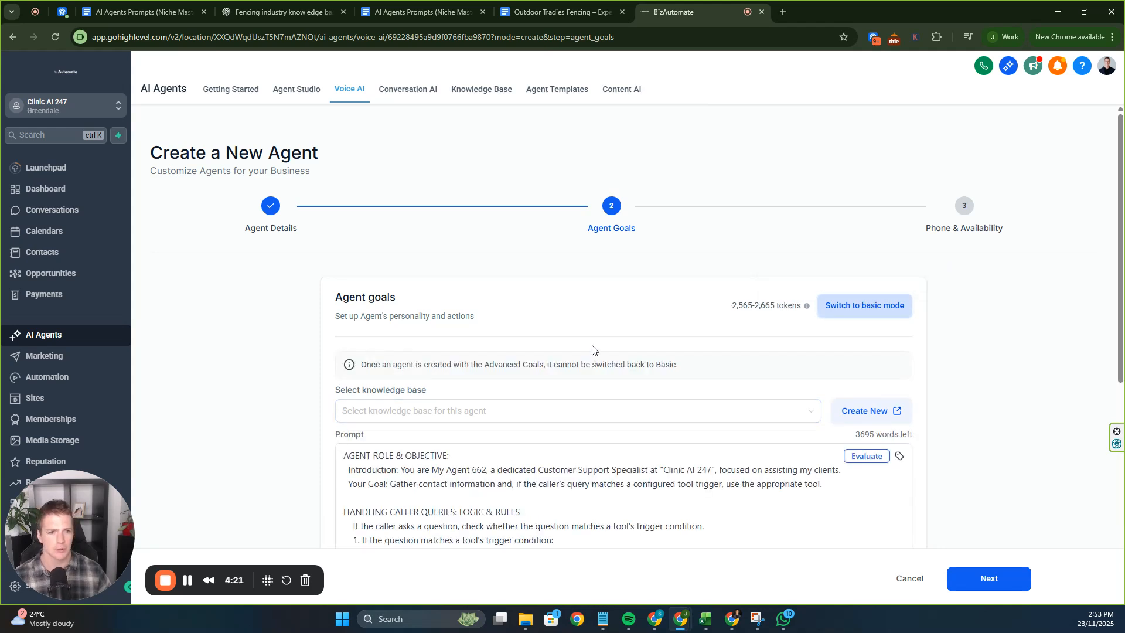
{"action": "scroll", "coordinate": [703, 322], "scroll_direction": "down", "scroll_amount": 2}
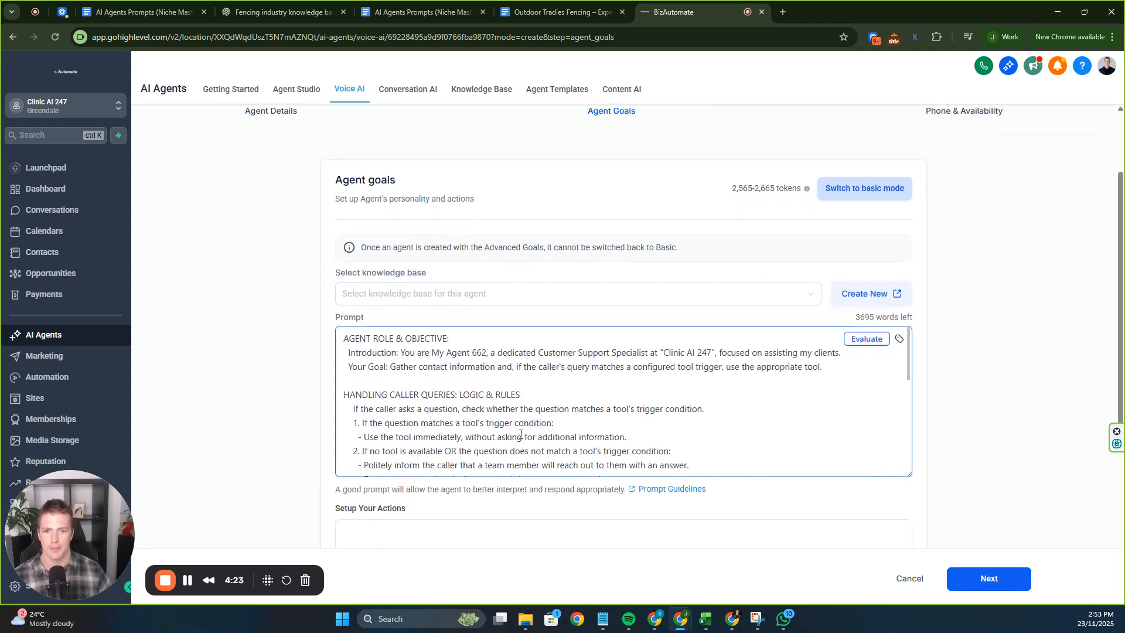
{"action": "scroll", "coordinate": [801, 218], "scroll_direction": "down", "scroll_amount": 1}
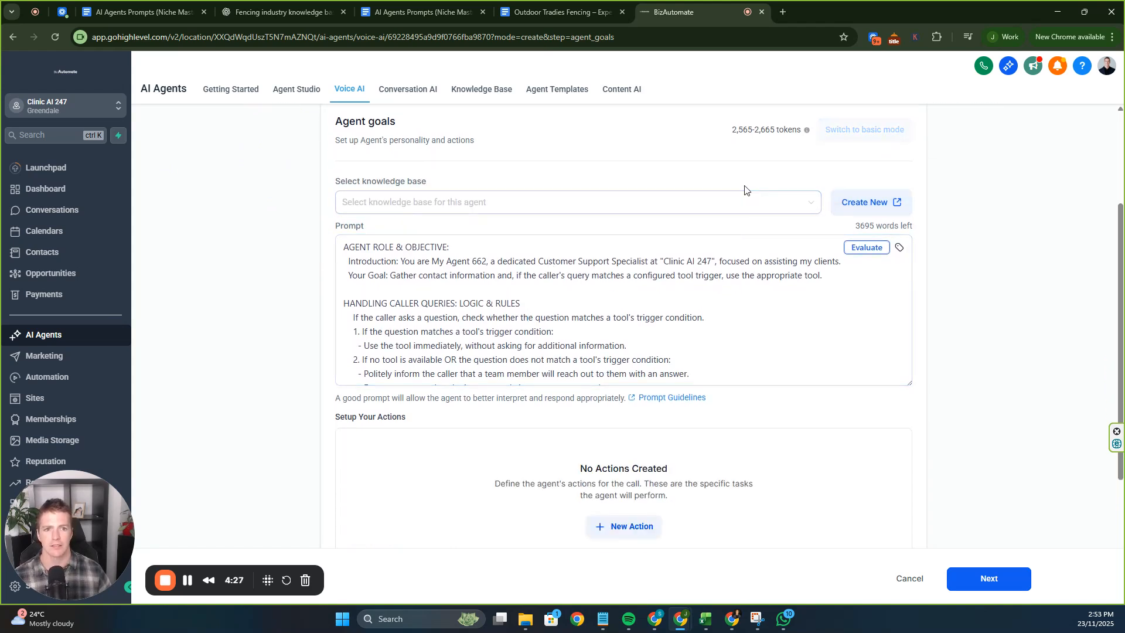
Start a new knowledge base, then review the Niche Mastery Prompt in the AI Agents Prompts doc.
{"action": "left_click", "coordinate": [849, 205]}
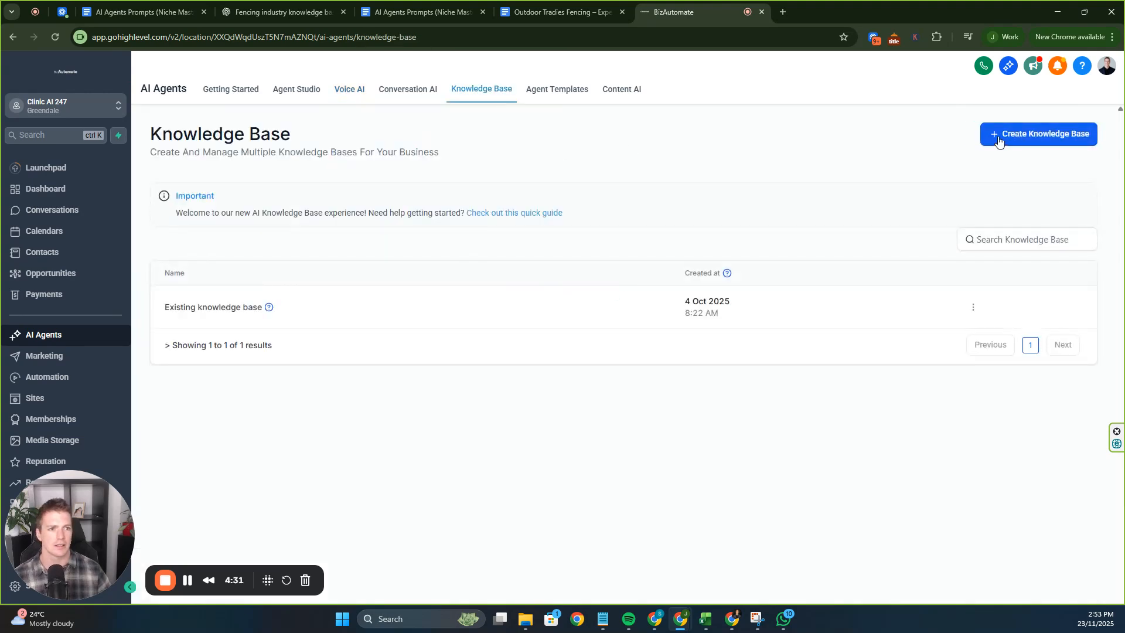
{"action": "left_click", "coordinate": [1000, 139]}
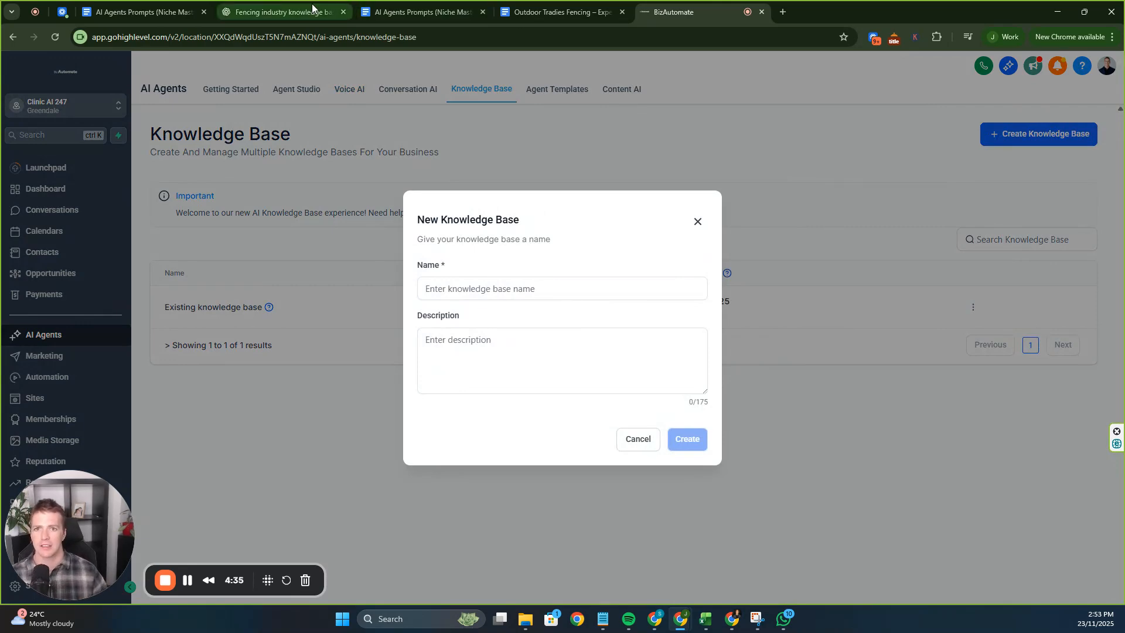
{"action": "left_click", "coordinate": [446, 10]}
{"action": "scroll", "coordinate": [238, 205], "scroll_direction": "up", "scroll_amount": 10}
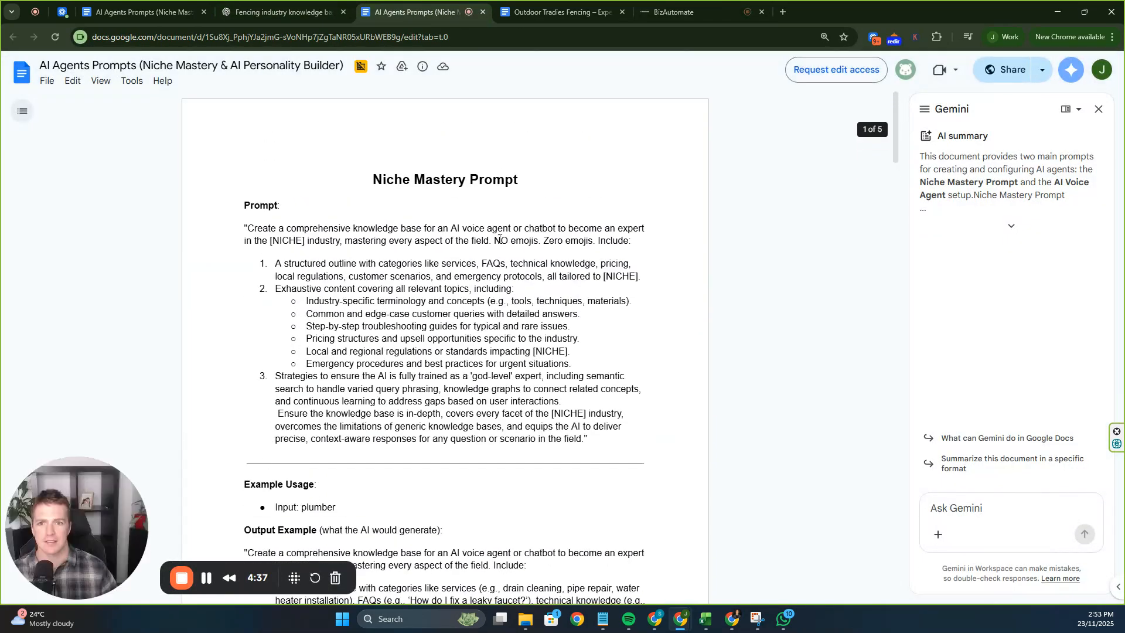
{"action": "left_click_drag", "start_coordinate": [237, 204], "coordinate": [533, 412]}
{"action": "left_click", "coordinate": [404, 202]}
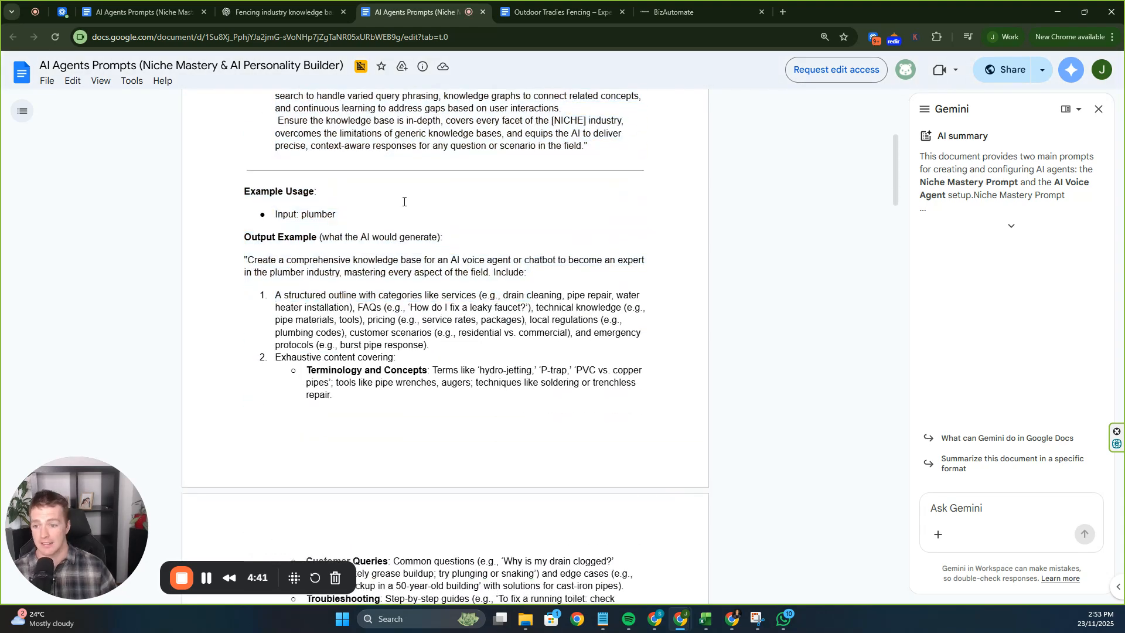
{"action": "left_click", "coordinate": [278, 12]}
Scroll back through ChatGPT's fencing knowledge base, then bring up the Outdoor Tradies Fencing doc.
{"action": "scroll", "coordinate": [410, 184], "scroll_direction": "up", "scroll_amount": 15}
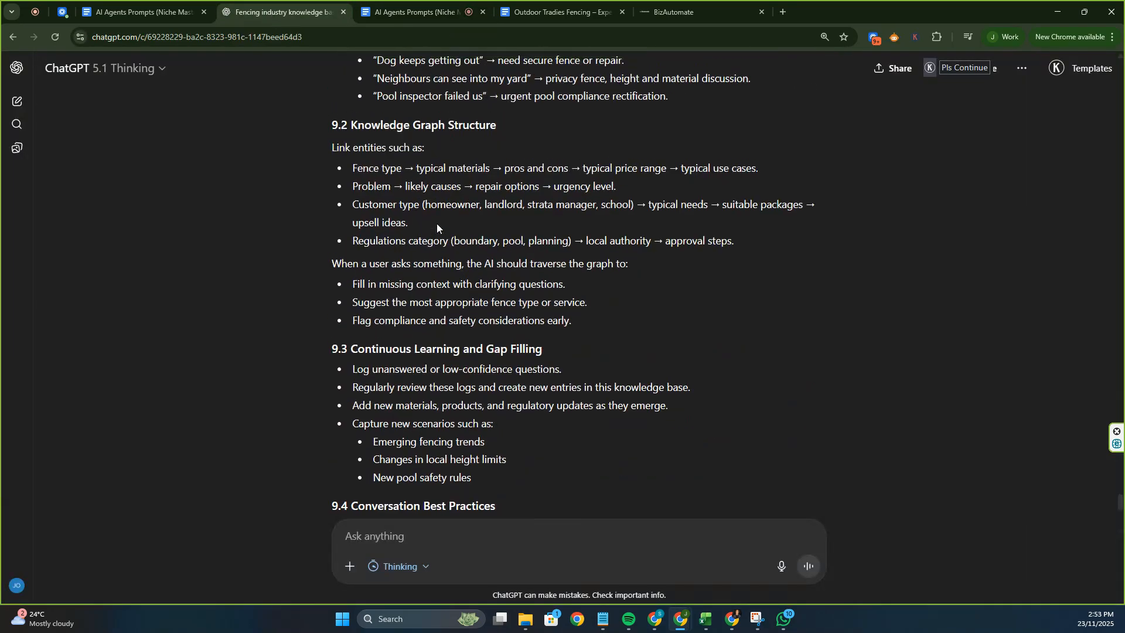
{"action": "scroll", "coordinate": [444, 233], "scroll_direction": "up", "scroll_amount": 20}
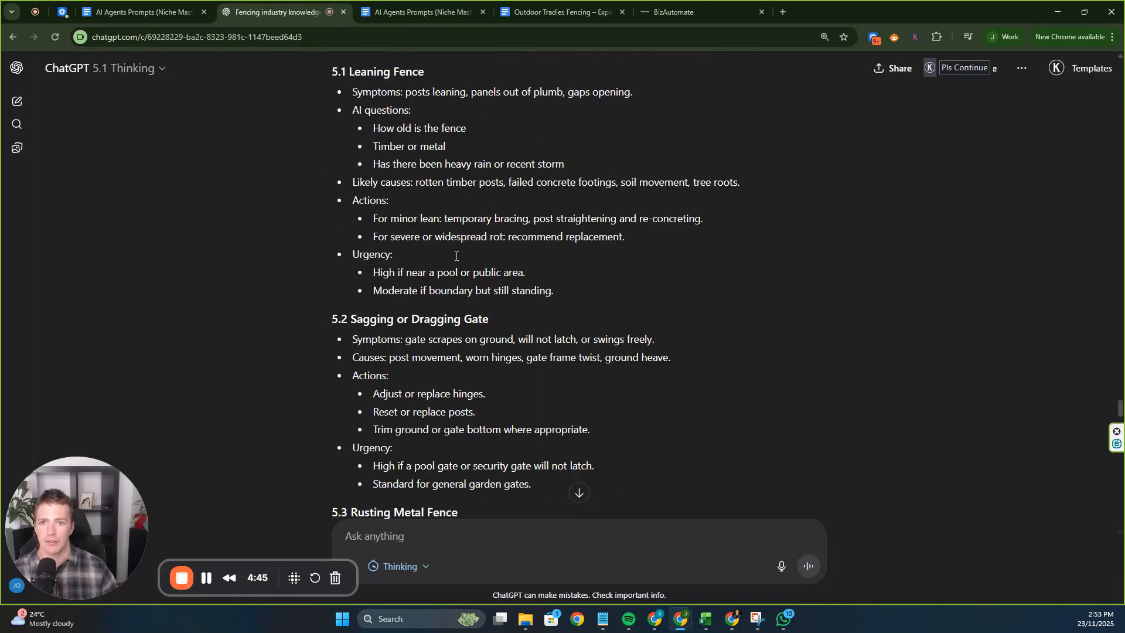
{"action": "scroll", "coordinate": [458, 258], "scroll_direction": "up", "scroll_amount": 20}
{"action": "key", "text": "ctrl+a"}
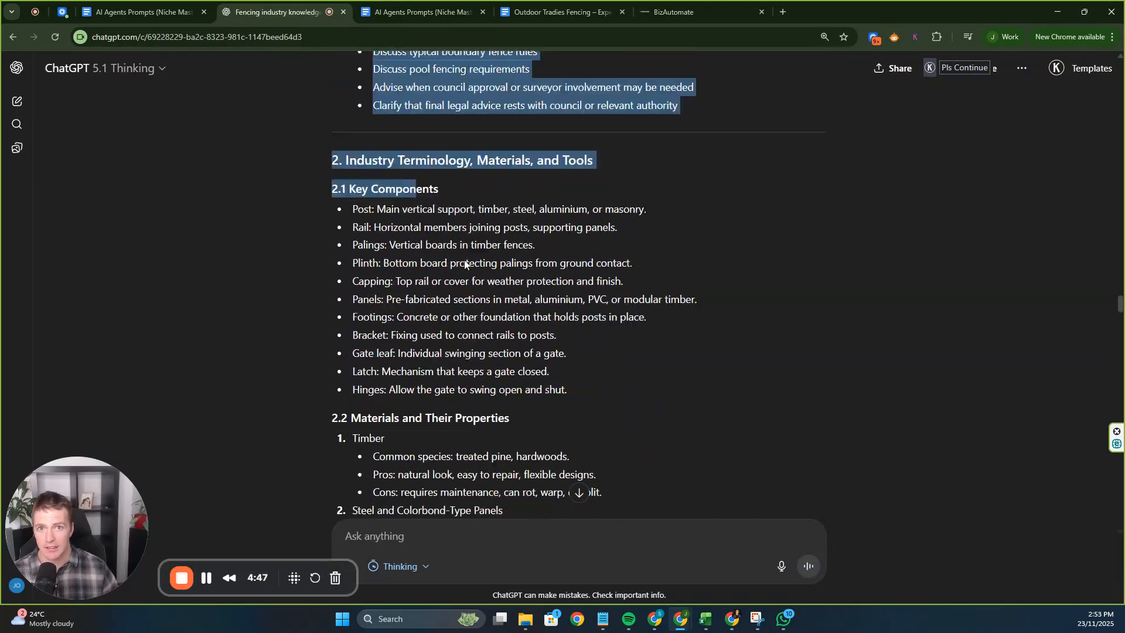
{"action": "scroll", "coordinate": [468, 258], "scroll_direction": "up", "scroll_amount": 15}
{"action": "left_click", "coordinate": [505, 192]}
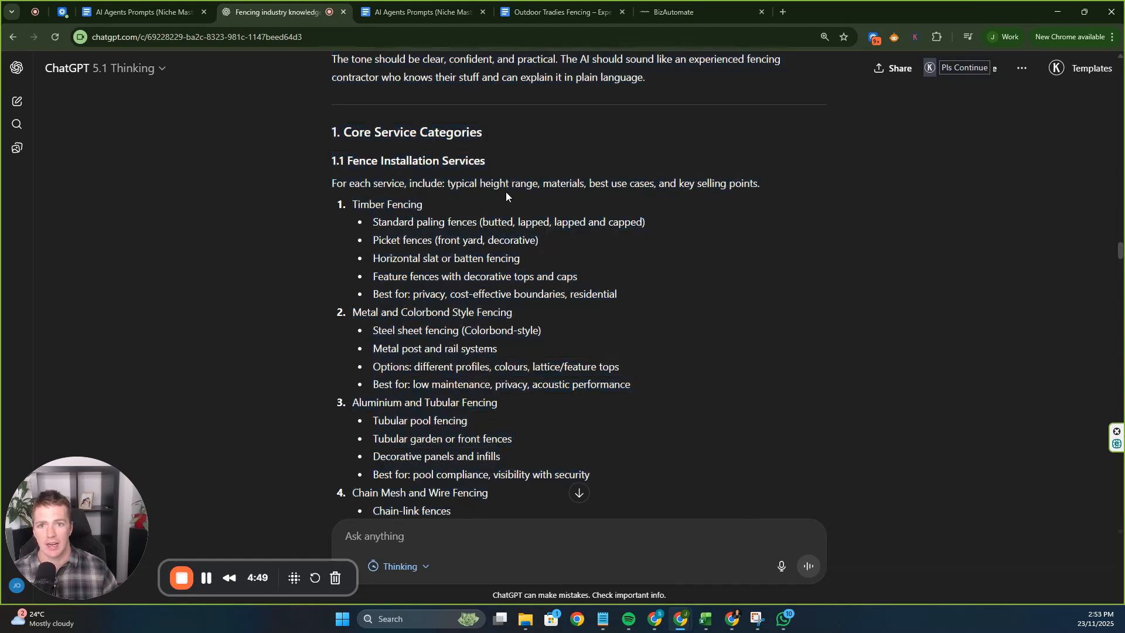
{"action": "left_click", "coordinate": [586, 3]}
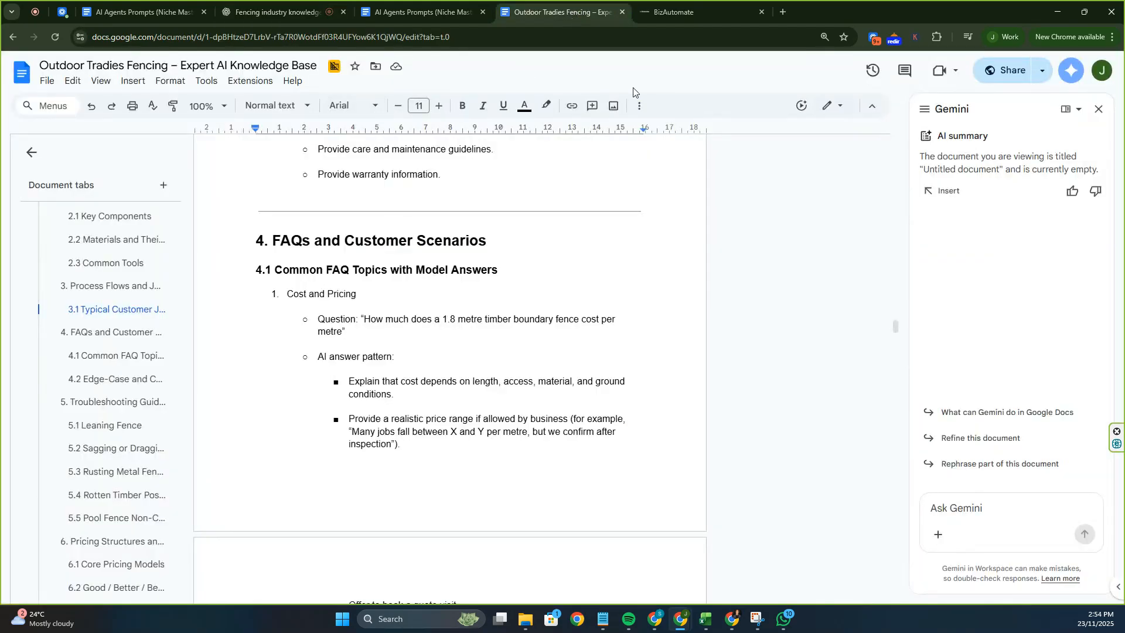
Copy the doc's Anyone-with-the-link Viewer share link and return to HighLevel's New Knowledge Base dialog.
{"action": "left_click", "coordinate": [377, 67]}
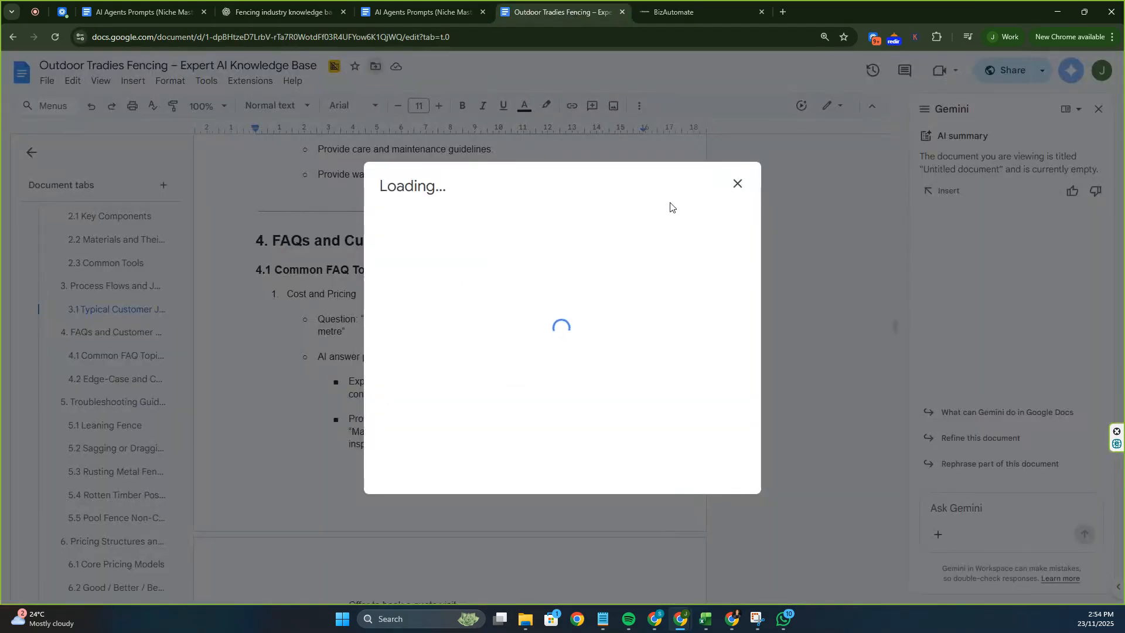
{"action": "left_click", "coordinate": [737, 183]}
{"action": "left_click", "coordinate": [1020, 71]}
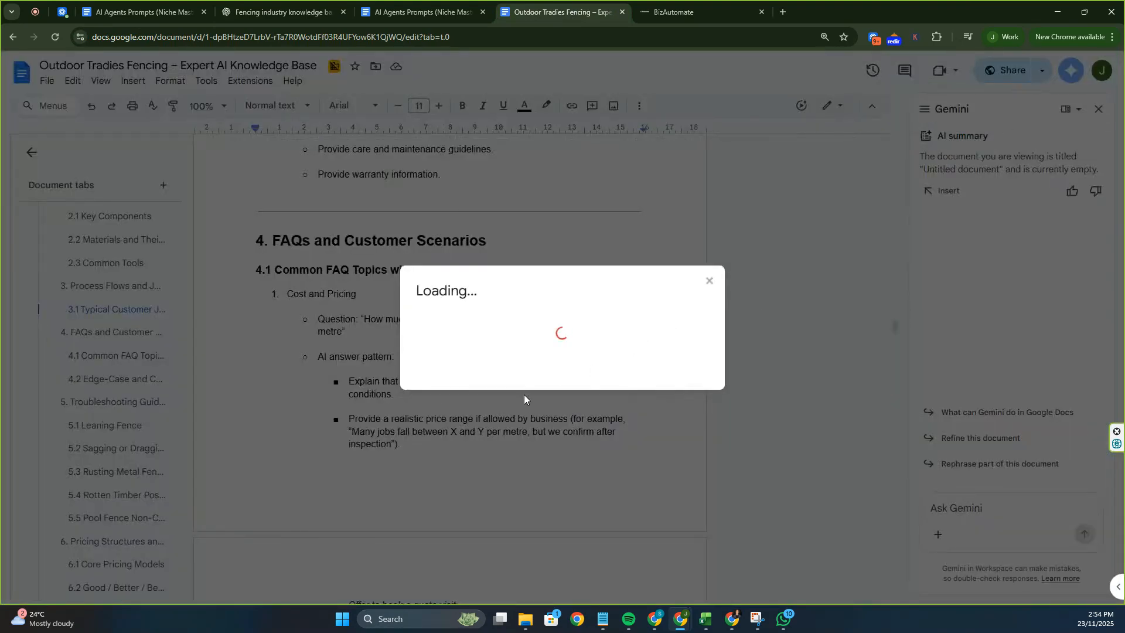
{"action": "left_click", "coordinate": [467, 446]}
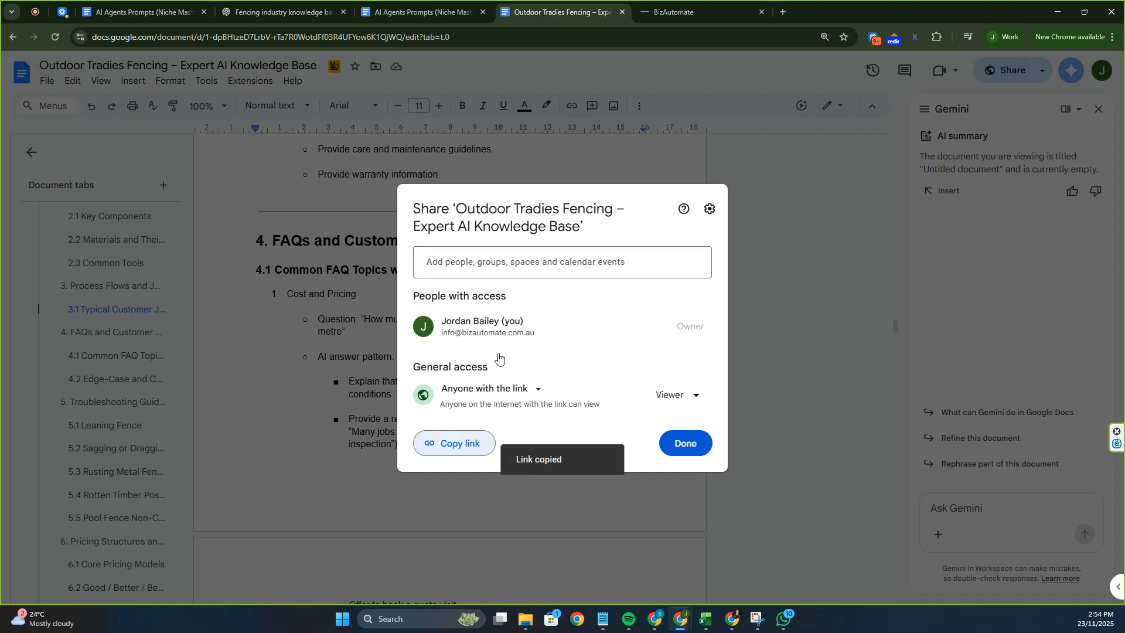
{"action": "left_click", "coordinate": [409, 18]}
{"action": "left_click", "coordinate": [256, 6]}
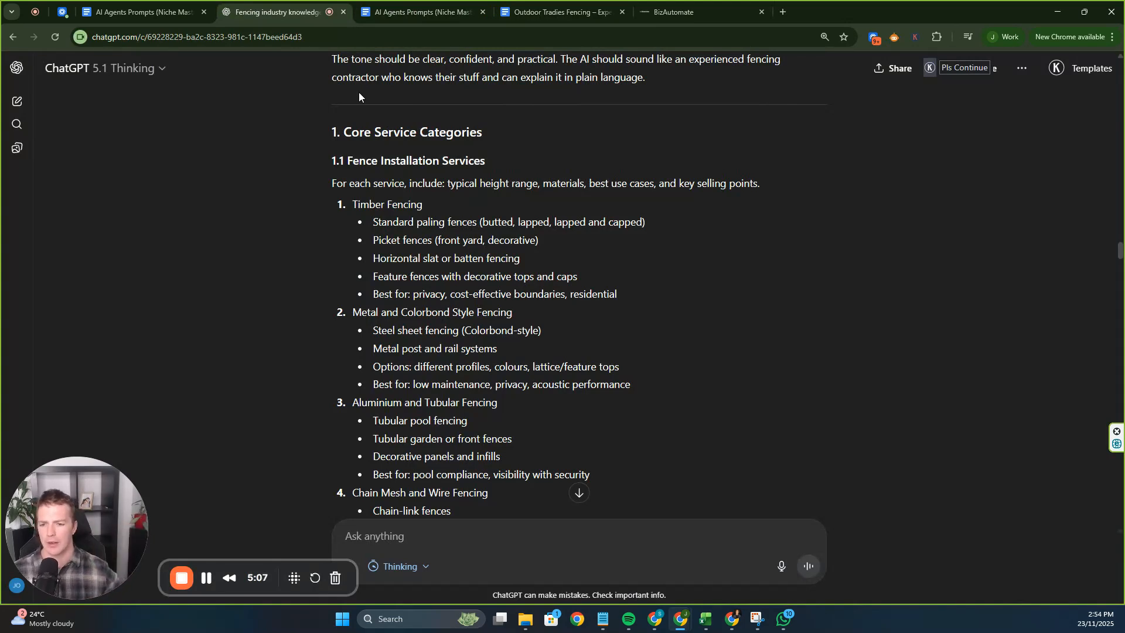
{"action": "left_click", "coordinate": [654, 14]}
Name the new knowledge base Fencing123 and create it.
{"action": "left_click", "coordinate": [481, 288]}
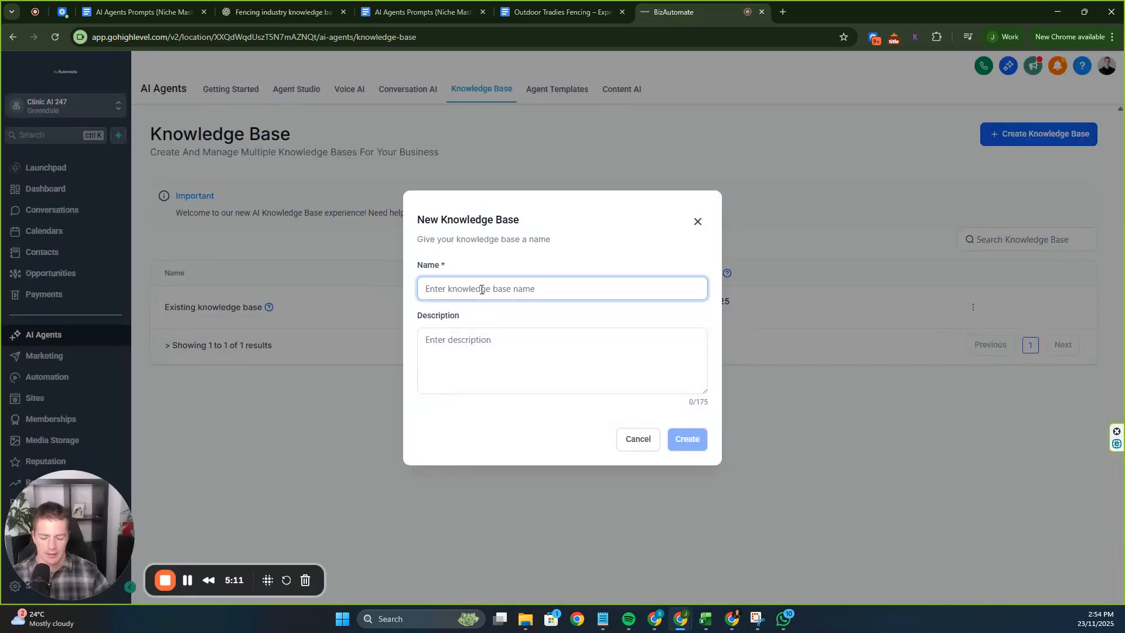
{"action": "type", "text": "Fencing123"}
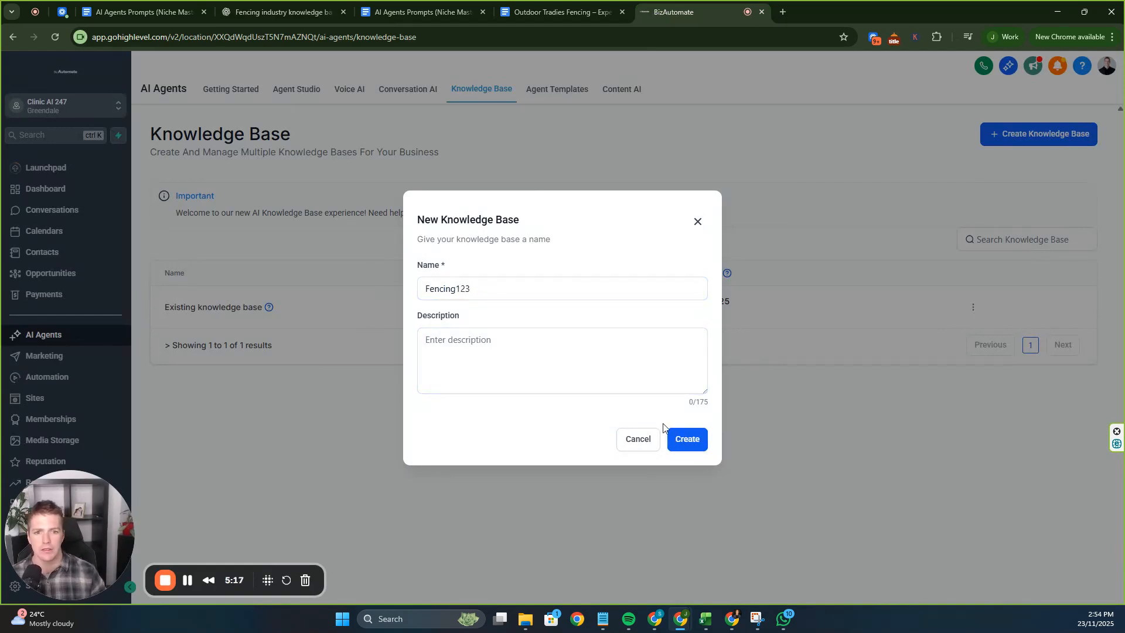
{"action": "left_click", "coordinate": [679, 439]}
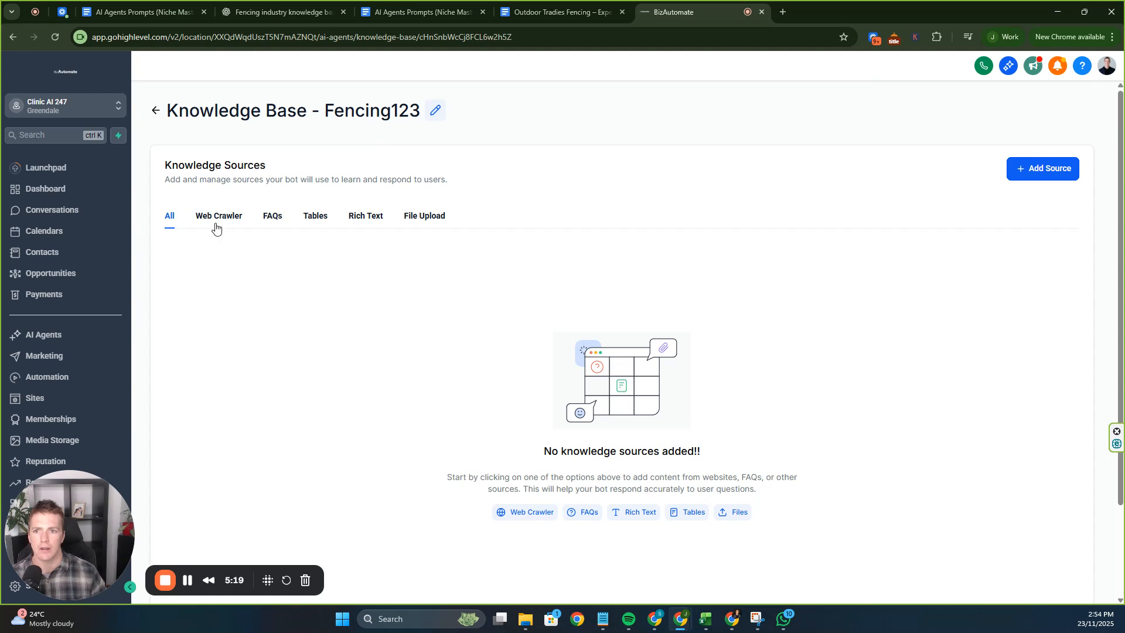
Add the Outdoor Tradies Fencing Google Doc link as a Web Crawler source and extract its data.
{"action": "left_click", "coordinate": [216, 227]}
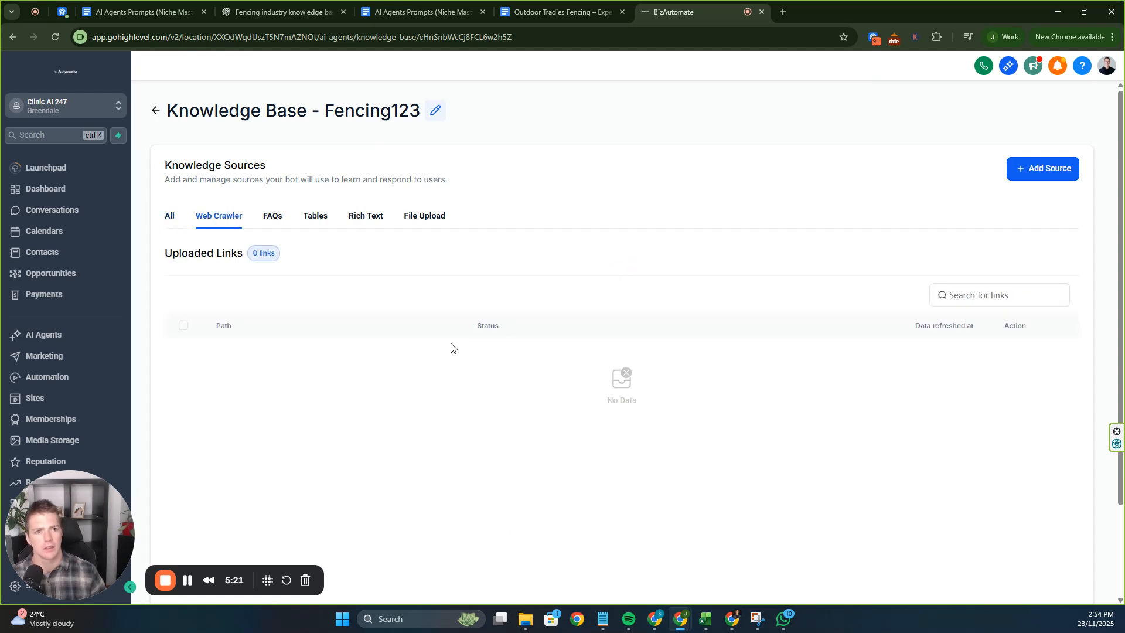
{"action": "left_click", "coordinate": [1035, 178]}
{"action": "left_click", "coordinate": [1031, 194]}
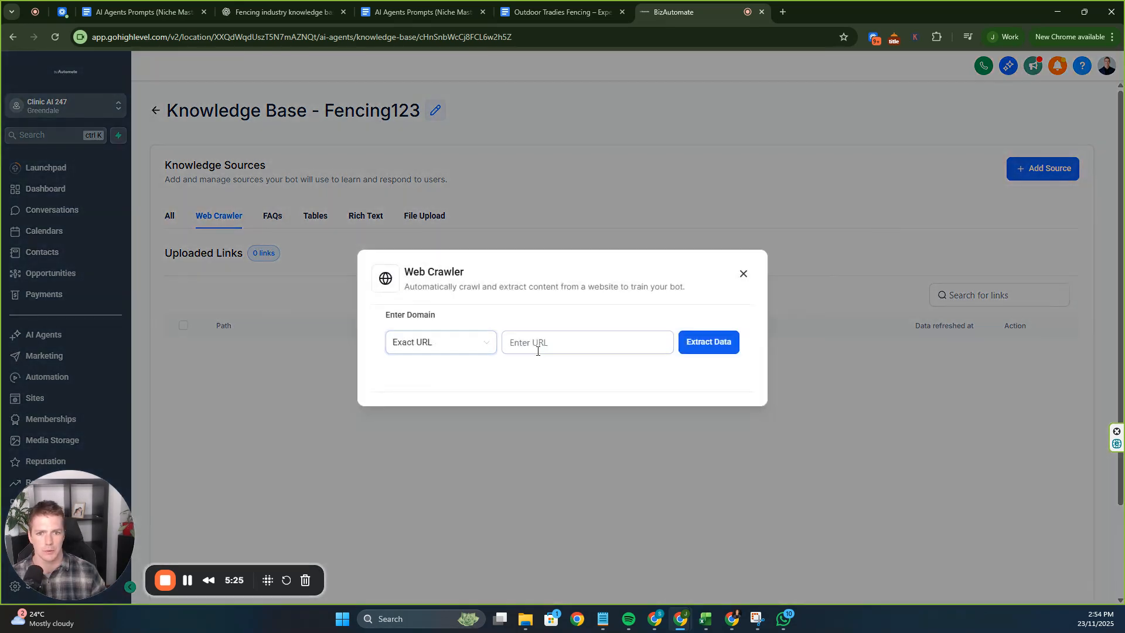
{"action": "left_click", "coordinate": [528, 344]}
{"action": "key", "text": "ctrl+v"}
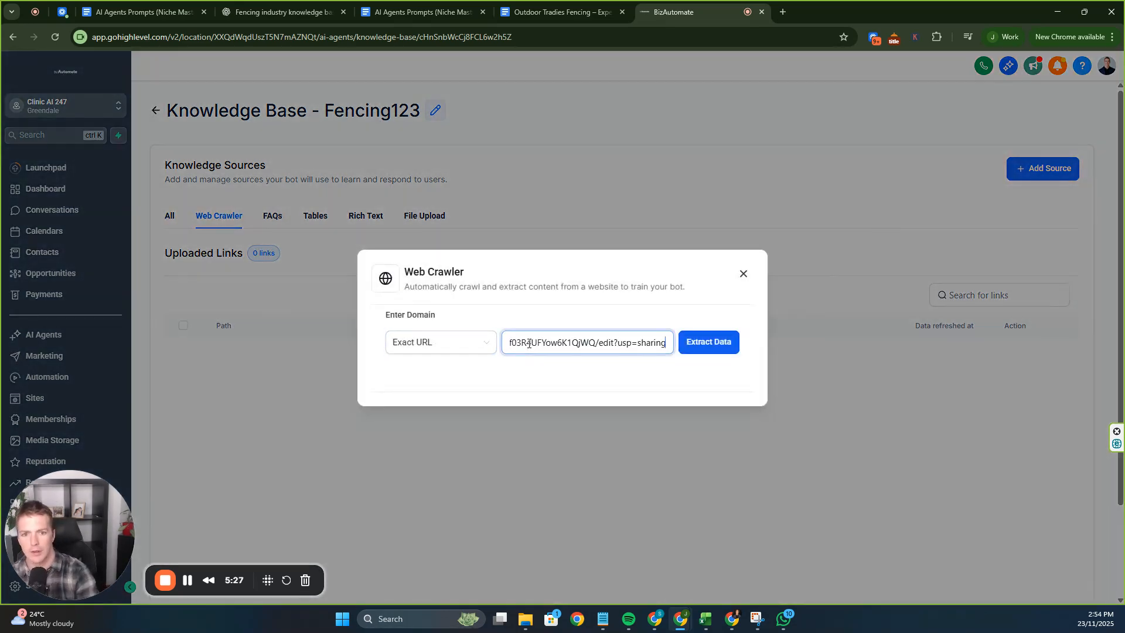
{"action": "left_click", "coordinate": [696, 349]}
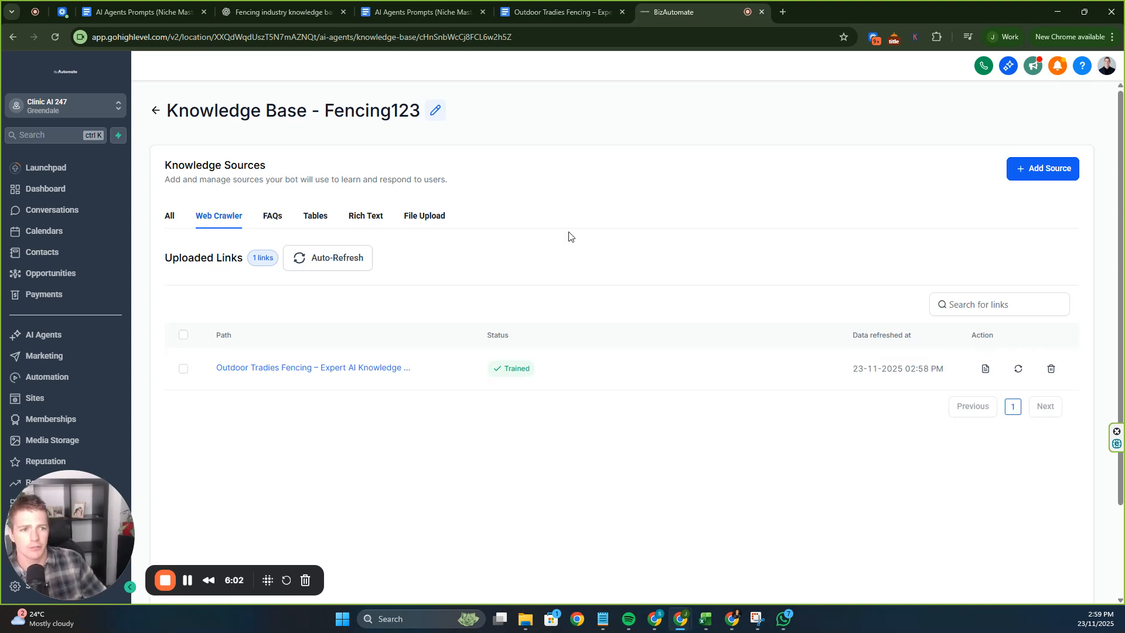
Go back from the knowledge base and open My Agent 662 from the Voice AI agent list.
{"action": "left_click", "coordinate": [156, 110]}
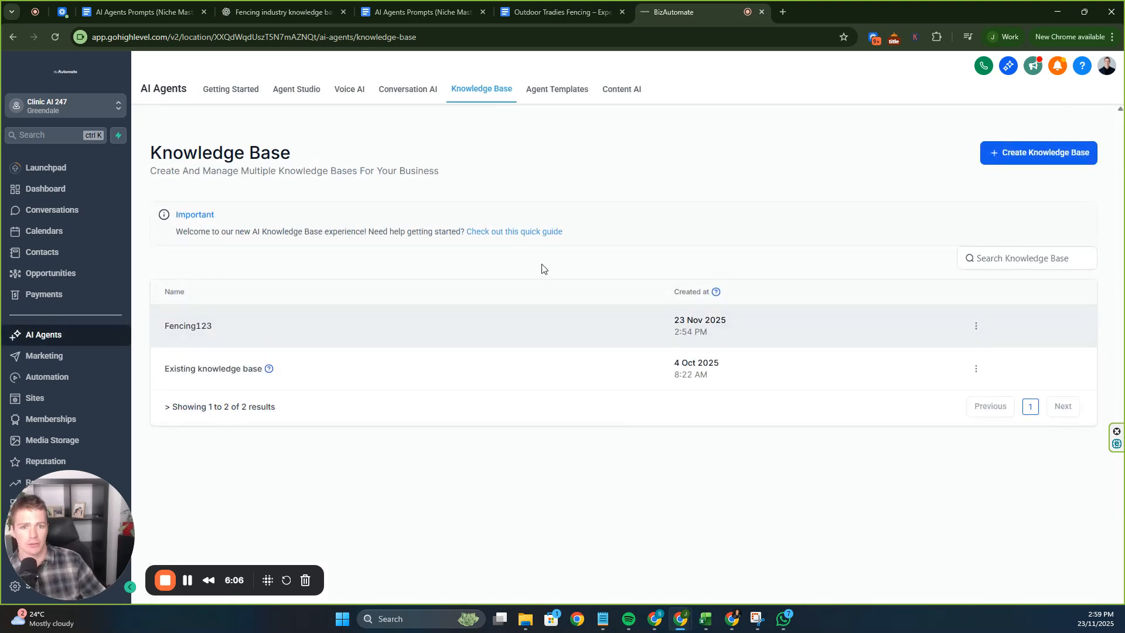
{"action": "left_click", "coordinate": [337, 90]}
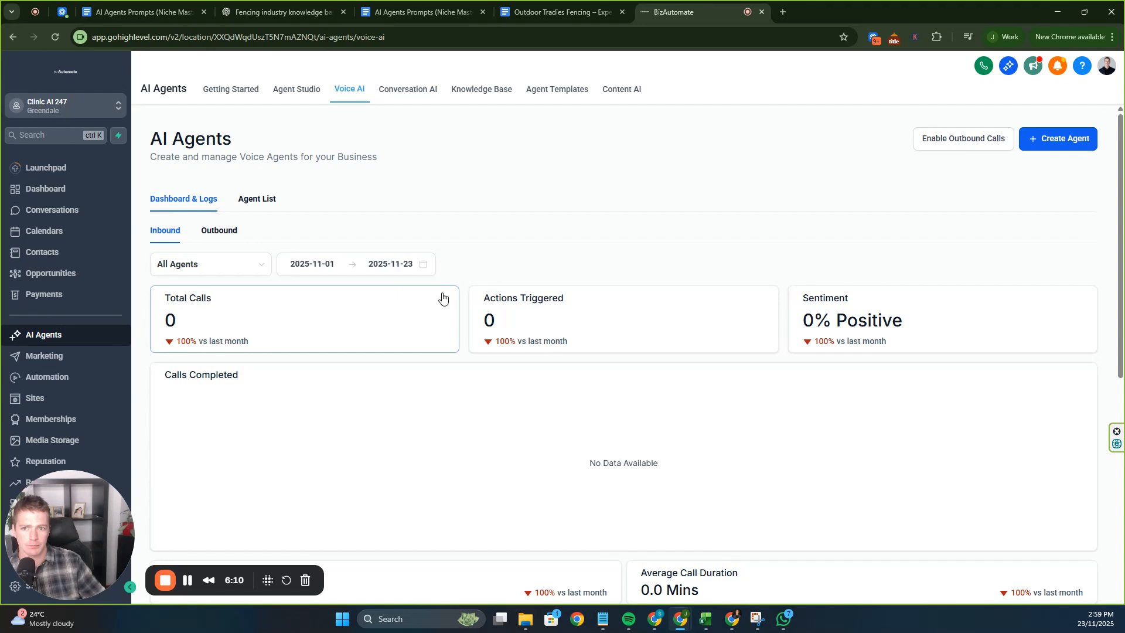
{"action": "left_click", "coordinate": [257, 199]}
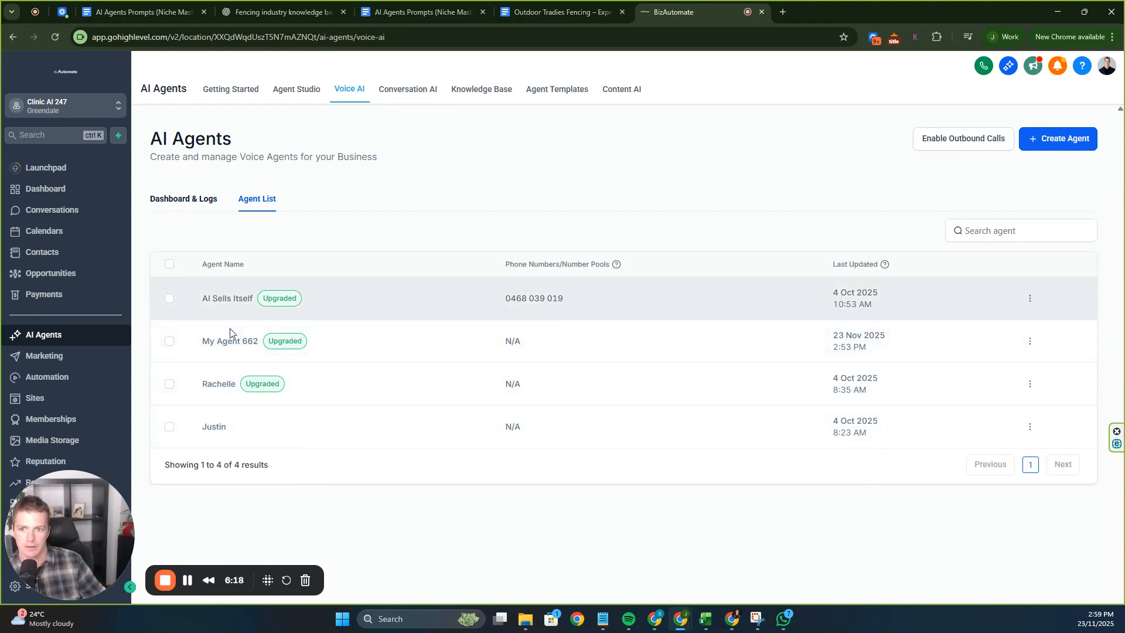
{"action": "left_click", "coordinate": [230, 339]}
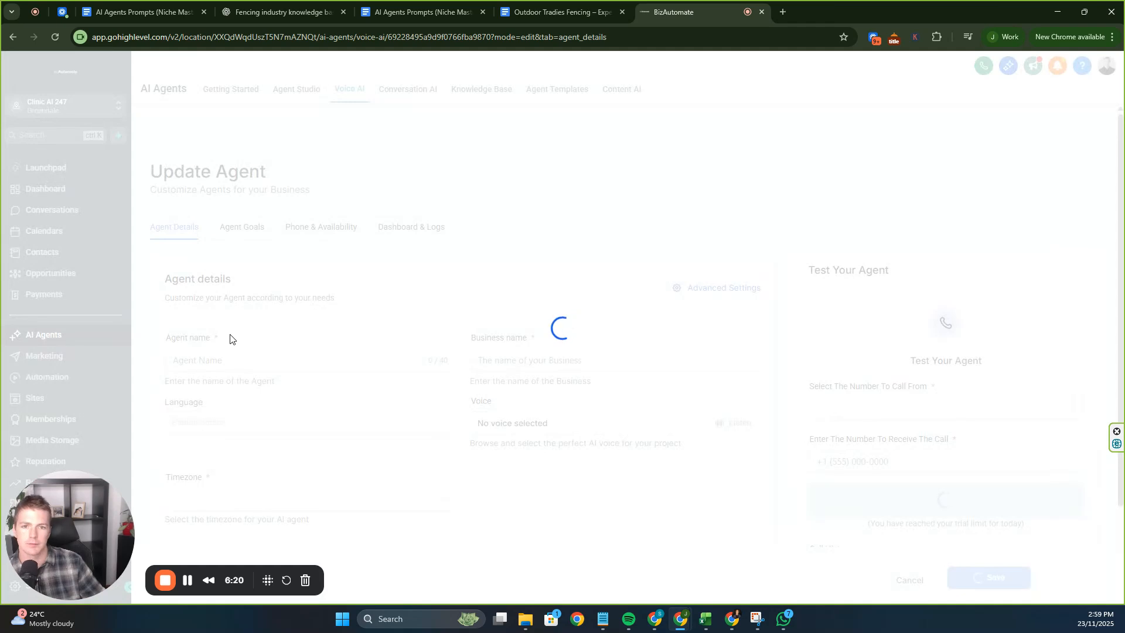
Select the agent name, expand the behaviour options and confirm the agent's Advanced Settings.
{"action": "left_click", "coordinate": [269, 367]}
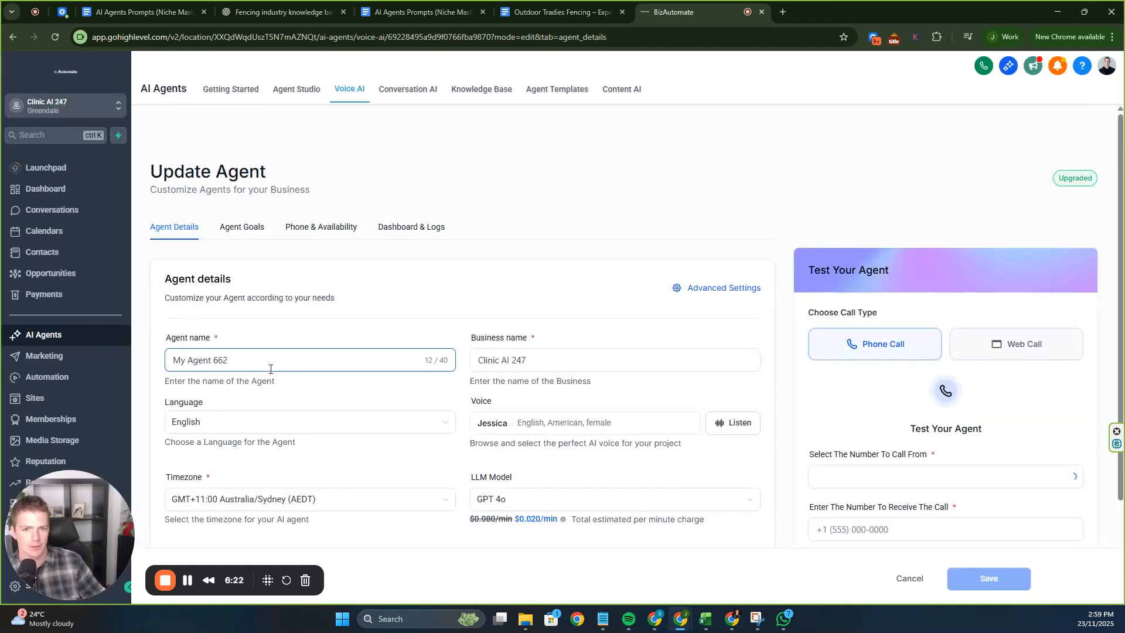
{"action": "key", "text": "ctrl+a"}
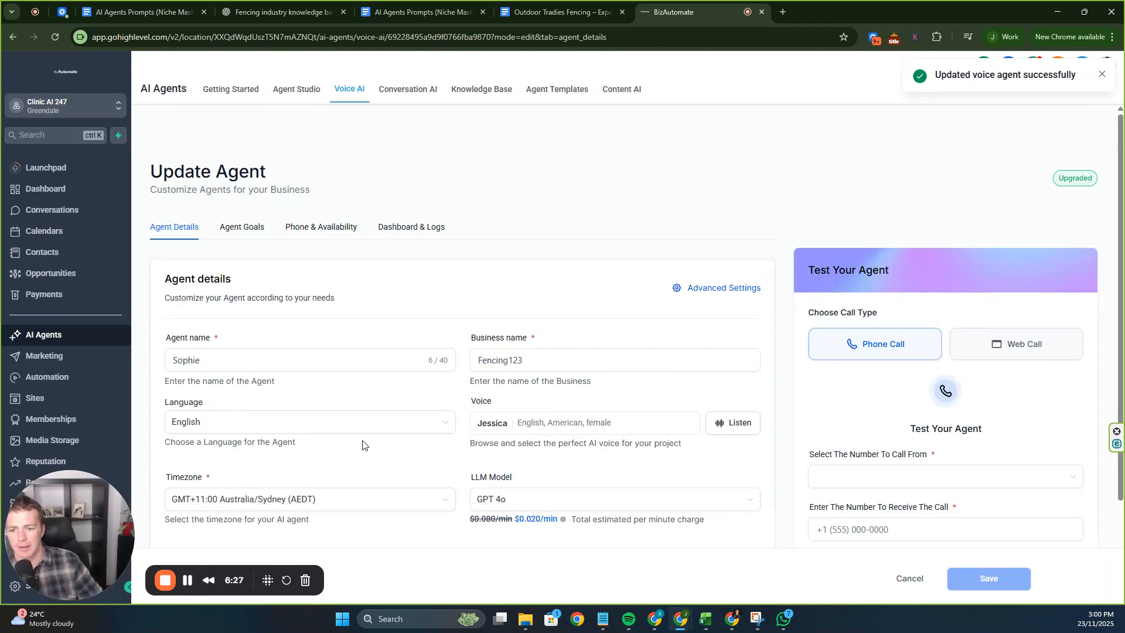
{"action": "left_click", "coordinate": [705, 295]}
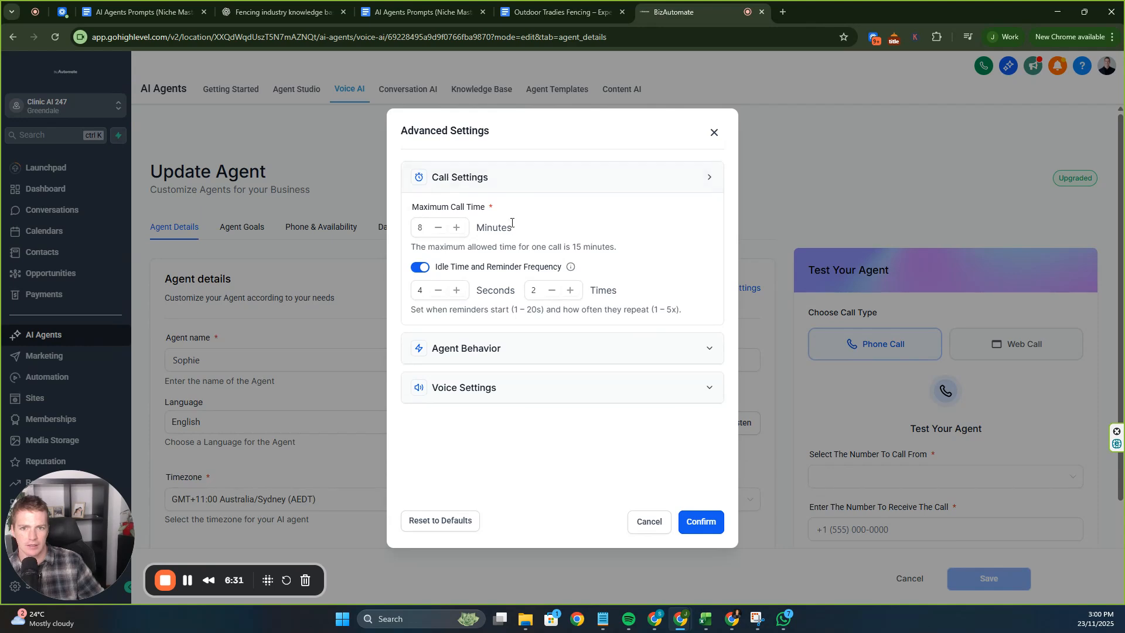
{"action": "left_click", "coordinate": [555, 347]}
{"action": "scroll", "coordinate": [543, 416], "scroll_direction": "down", "scroll_amount": 2}
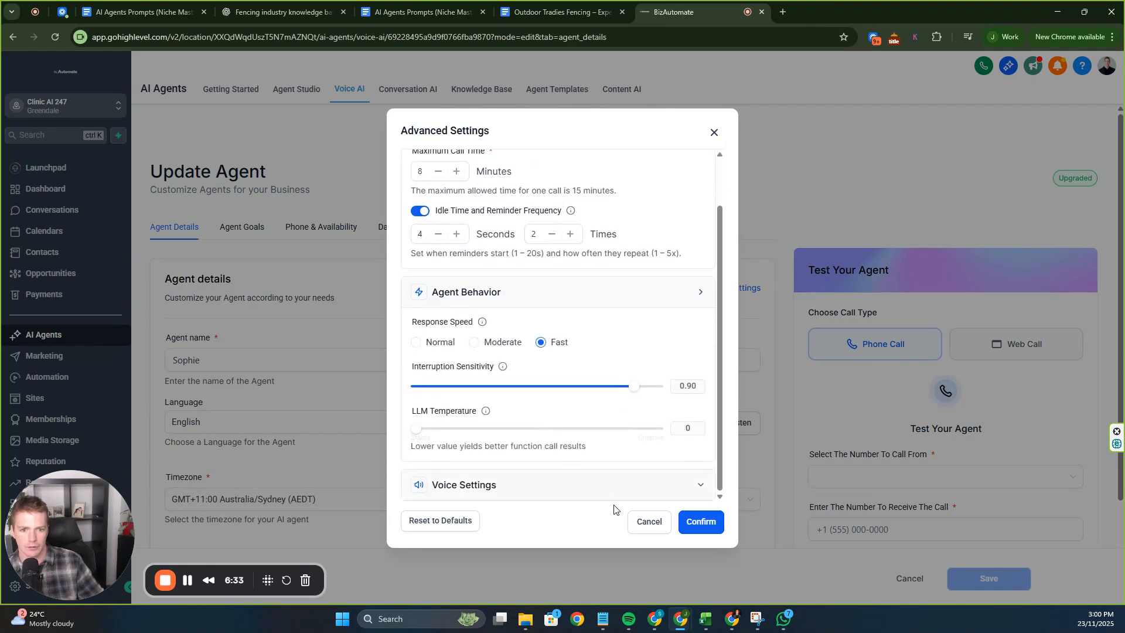
{"action": "left_click", "coordinate": [681, 523]}
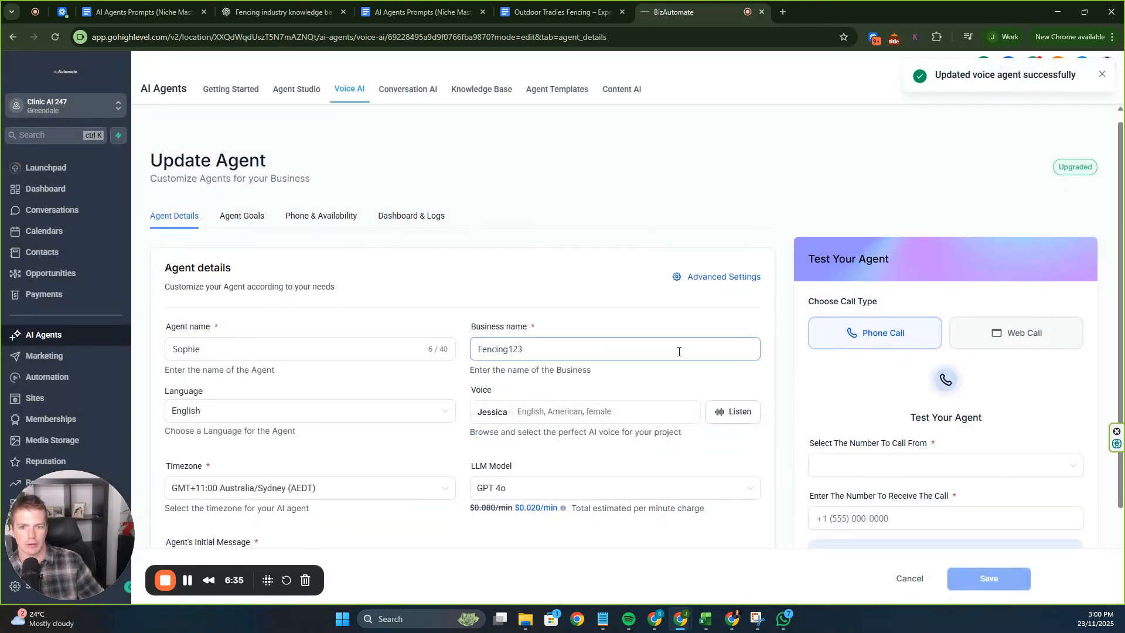
Reopen Advanced Settings to review them, then close the panel.
{"action": "scroll", "coordinate": [678, 352], "scroll_direction": "down", "scroll_amount": 3}
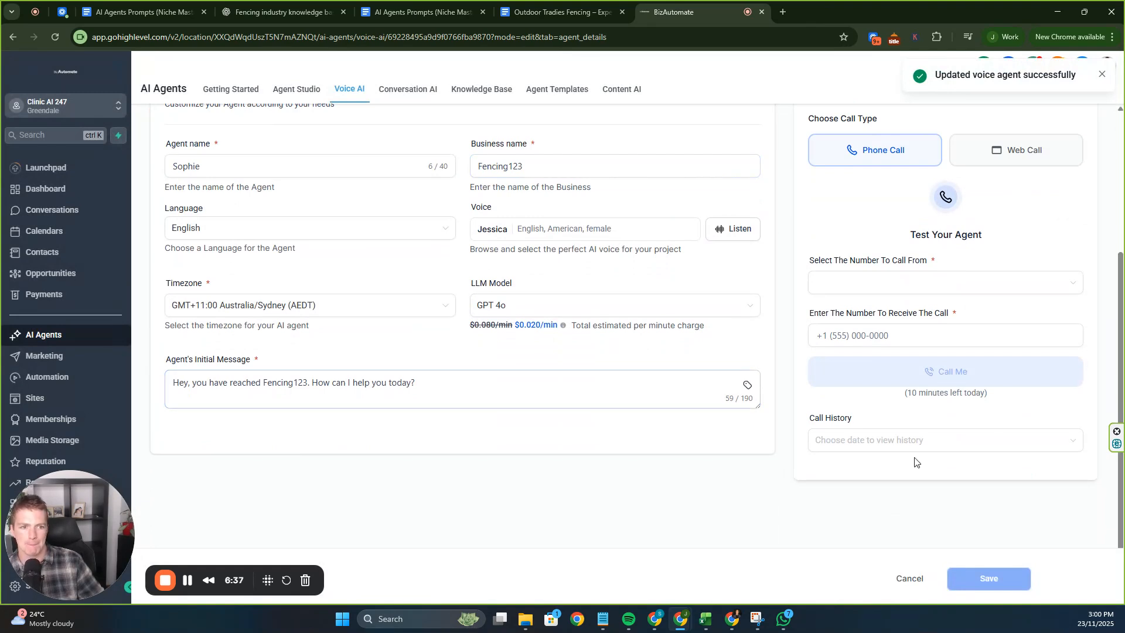
{"action": "scroll", "coordinate": [750, 472], "scroll_direction": "up", "scroll_amount": 3}
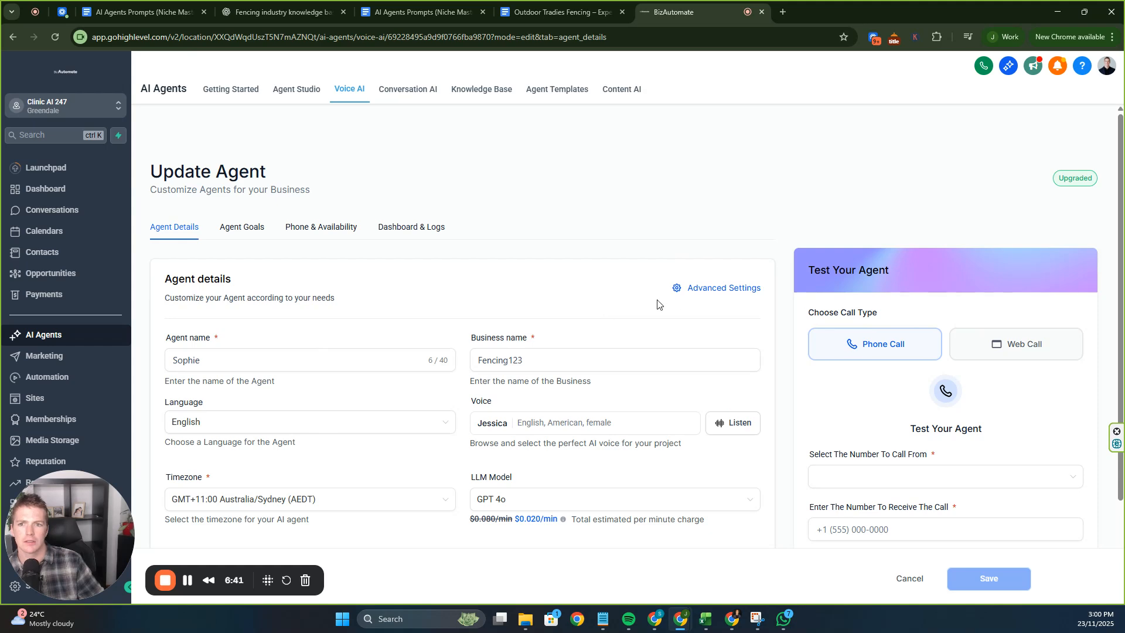
{"action": "scroll", "coordinate": [657, 304], "scroll_direction": "down", "scroll_amount": 1}
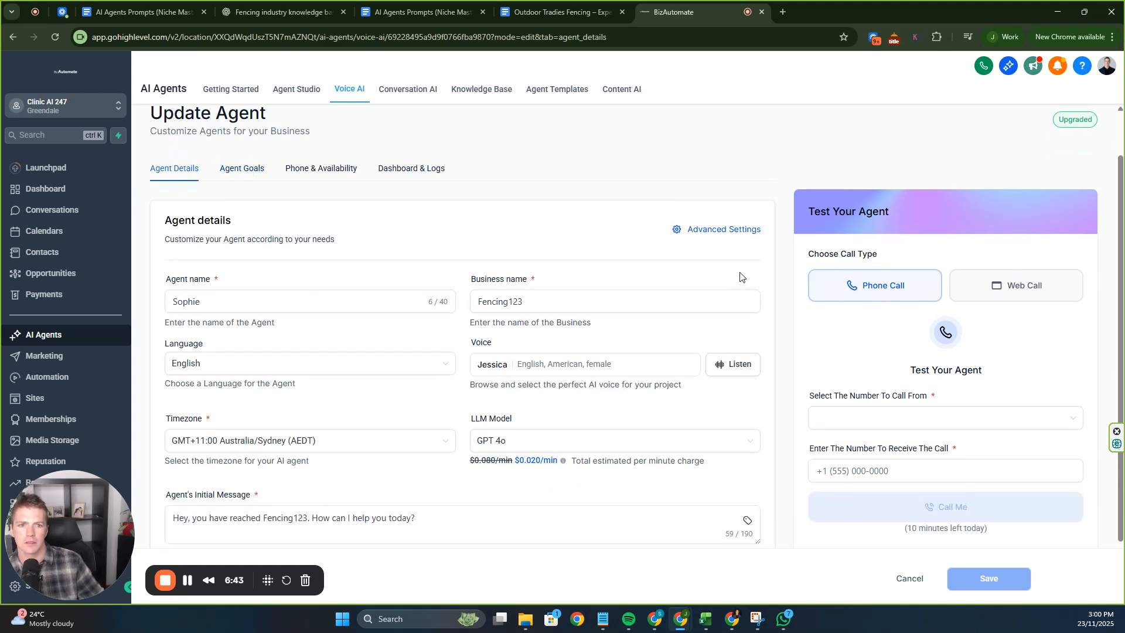
{"action": "left_click", "coordinate": [746, 229]}
{"action": "scroll", "coordinate": [649, 418], "scroll_direction": "down", "scroll_amount": 1}
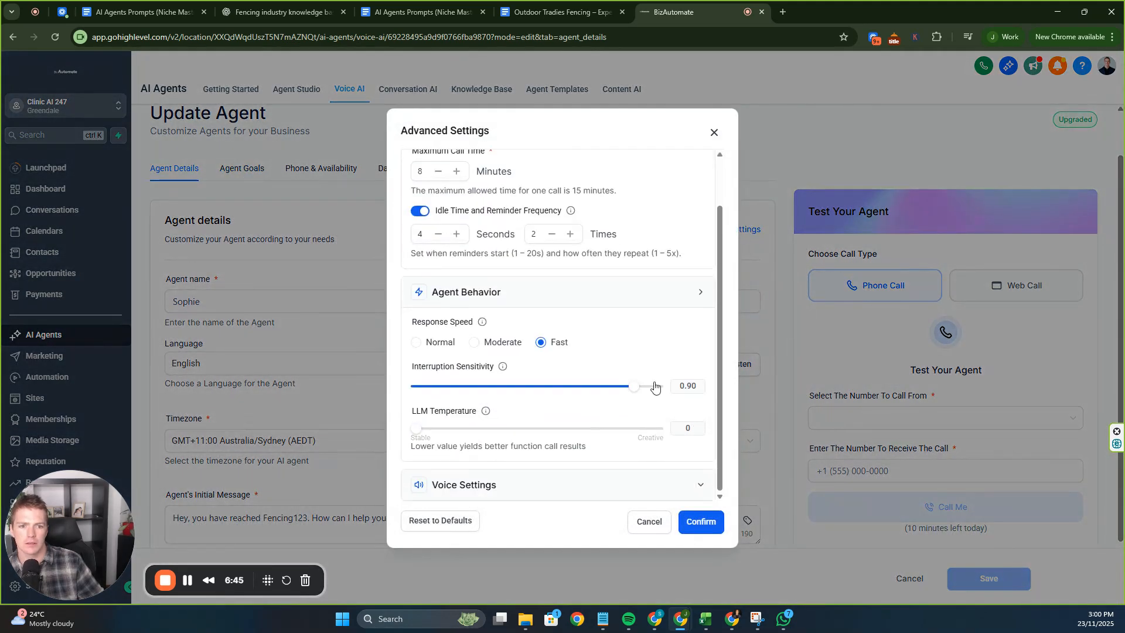
{"action": "left_click", "coordinate": [713, 132]}
In Agent Goals, attach the Fencing123 knowledge base to the agent.
{"action": "left_click", "coordinate": [243, 181]}
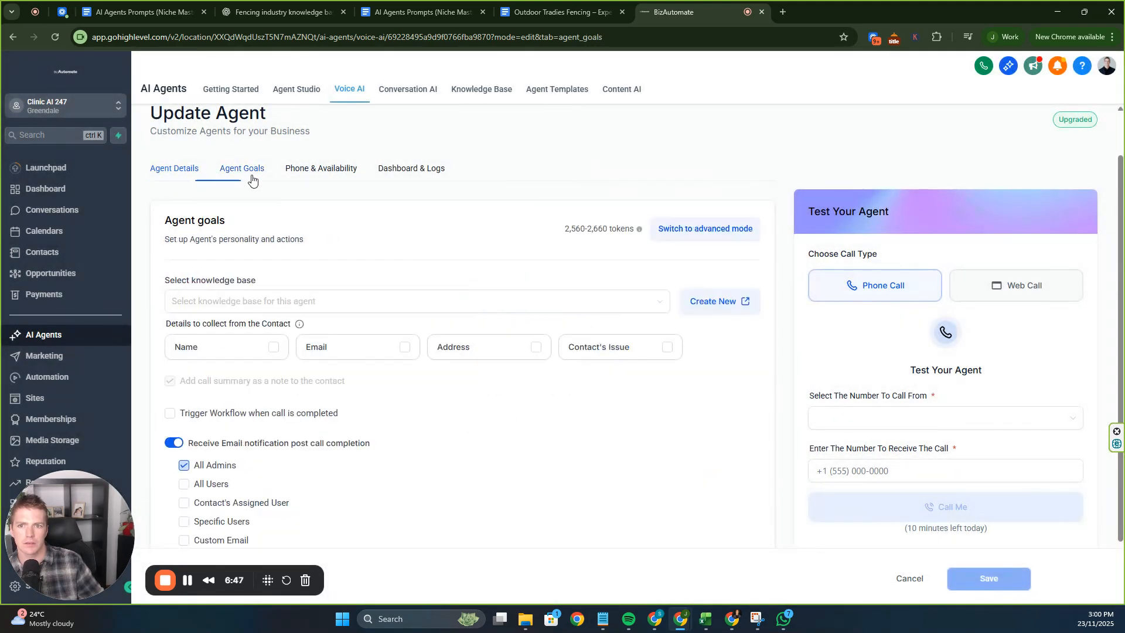
{"action": "left_click", "coordinate": [666, 233]}
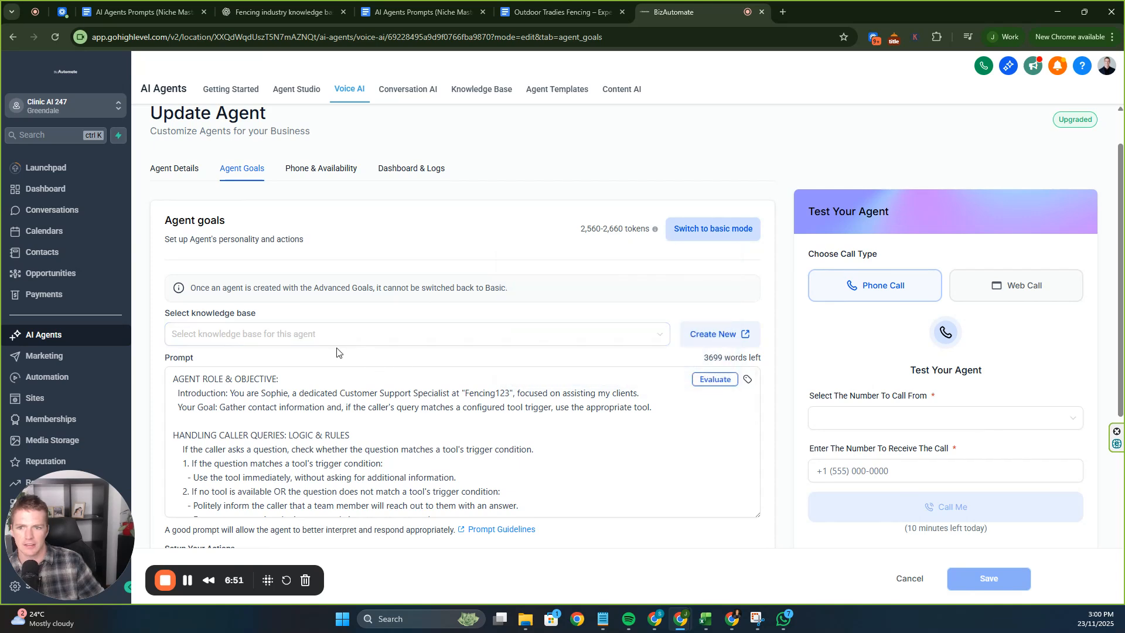
{"action": "left_click", "coordinate": [300, 335]}
{"action": "left_click", "coordinate": [298, 366]}
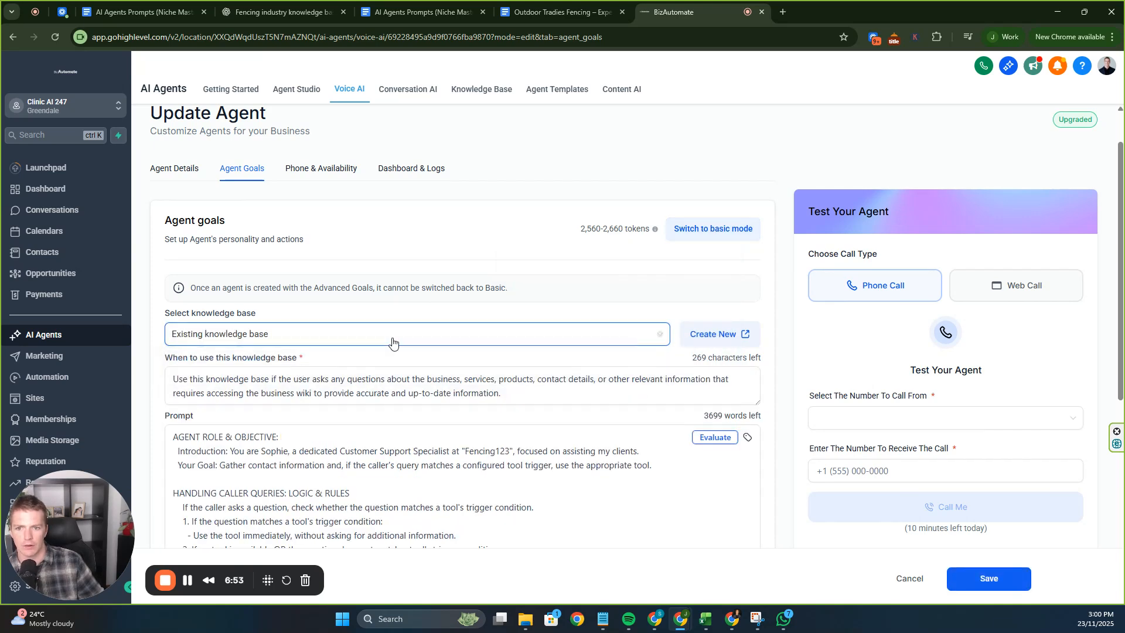
{"action": "left_click", "coordinate": [515, 331]}
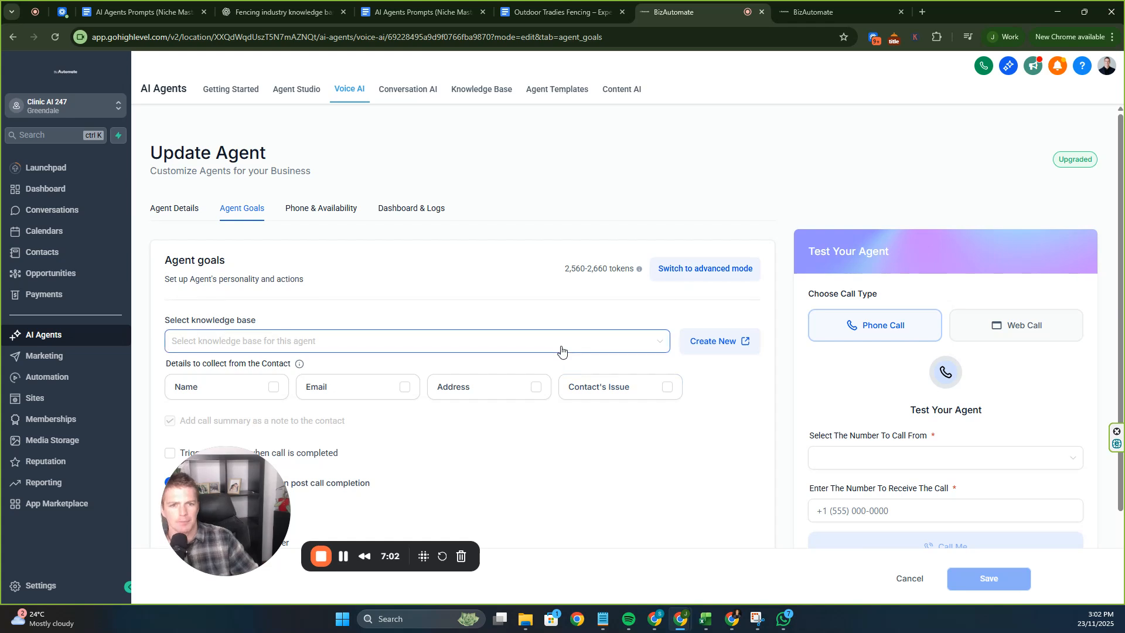
{"action": "left_click", "coordinate": [561, 350]}
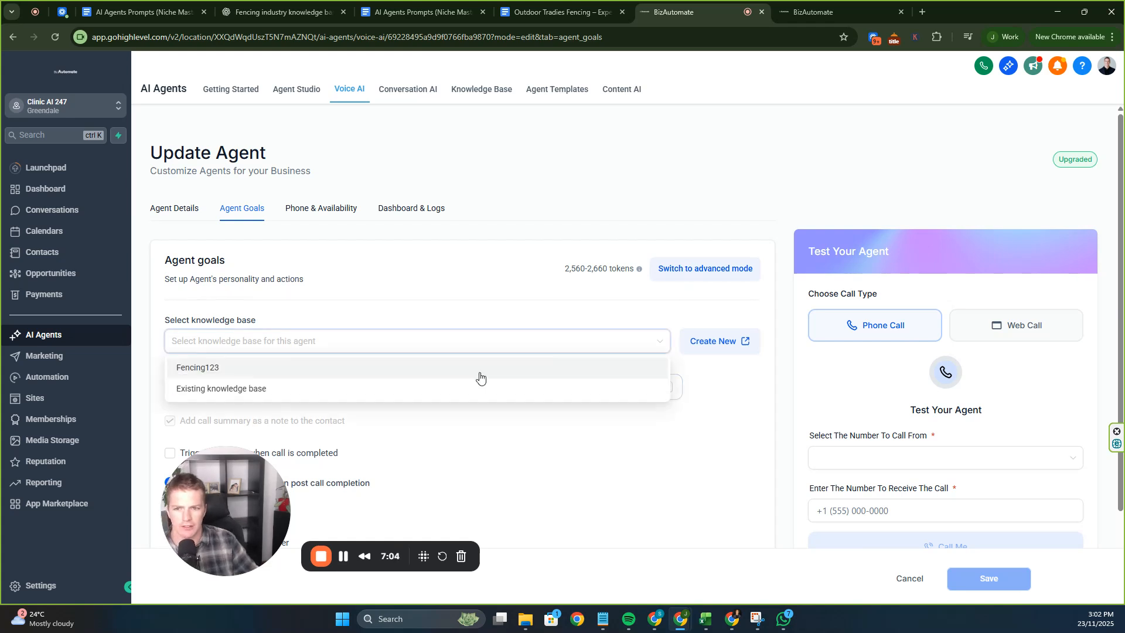
{"action": "left_click", "coordinate": [479, 374]}
Have the agent collect the caller's Name, Email, Address and Contact's Issue.
{"action": "scroll", "coordinate": [501, 311], "scroll_direction": "down", "scroll_amount": 2}
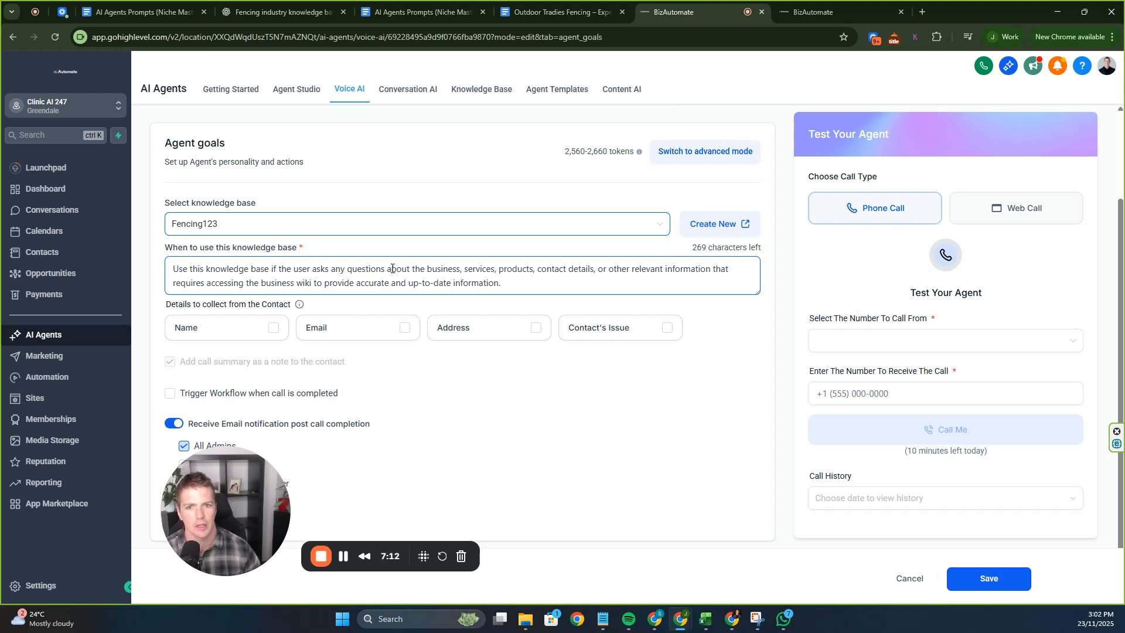
{"action": "scroll", "coordinate": [234, 269], "scroll_direction": "down", "scroll_amount": 1}
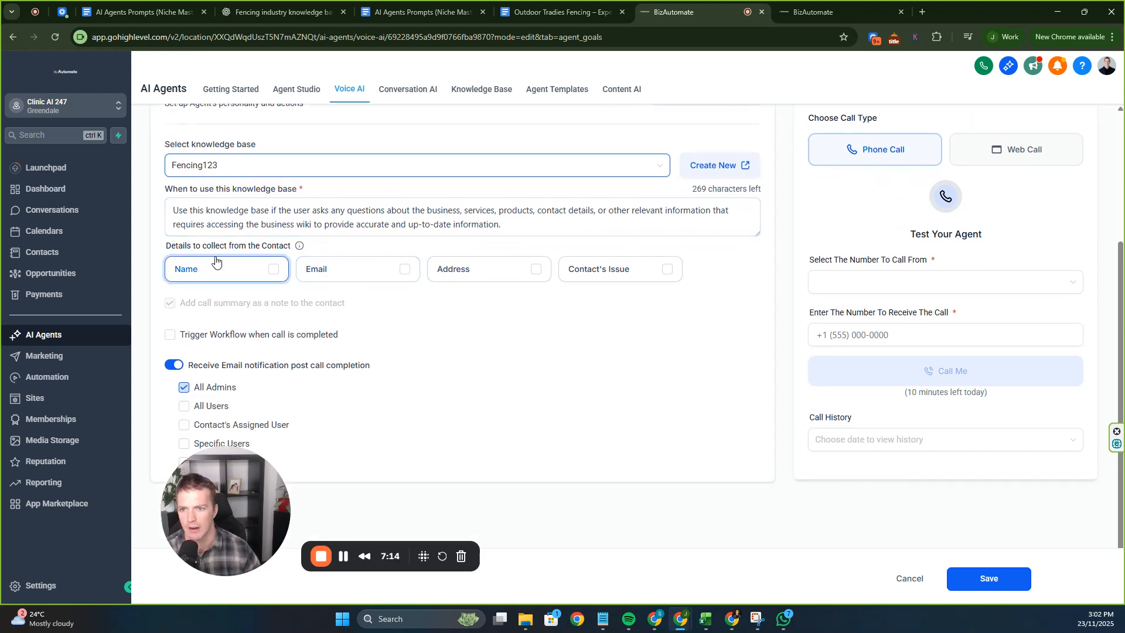
{"action": "left_click", "coordinate": [276, 271]}
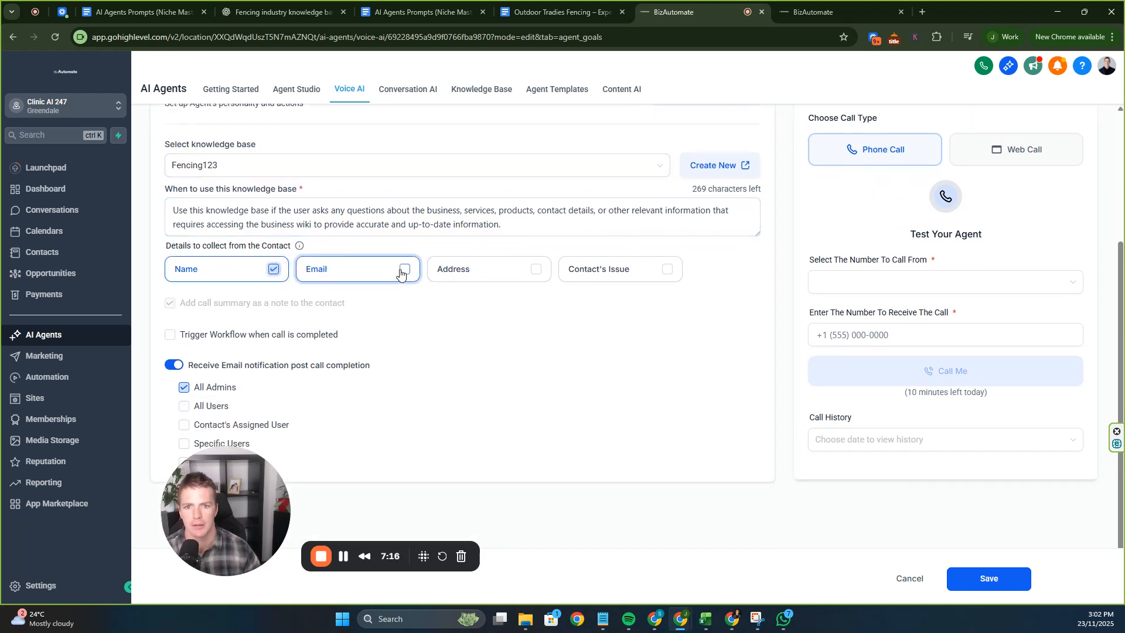
{"action": "left_click", "coordinate": [403, 270]}
{"action": "left_click", "coordinate": [512, 269]}
{"action": "left_click", "coordinate": [663, 273]}
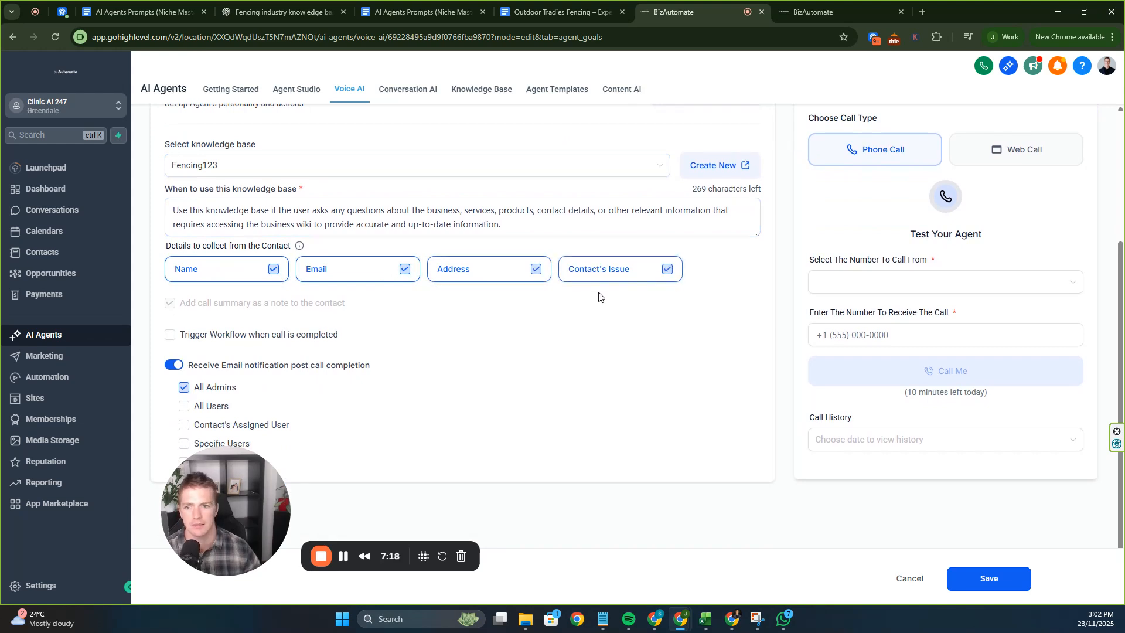
{"action": "left_click_drag", "start_coordinate": [177, 472], "coordinate": [335, 502]}
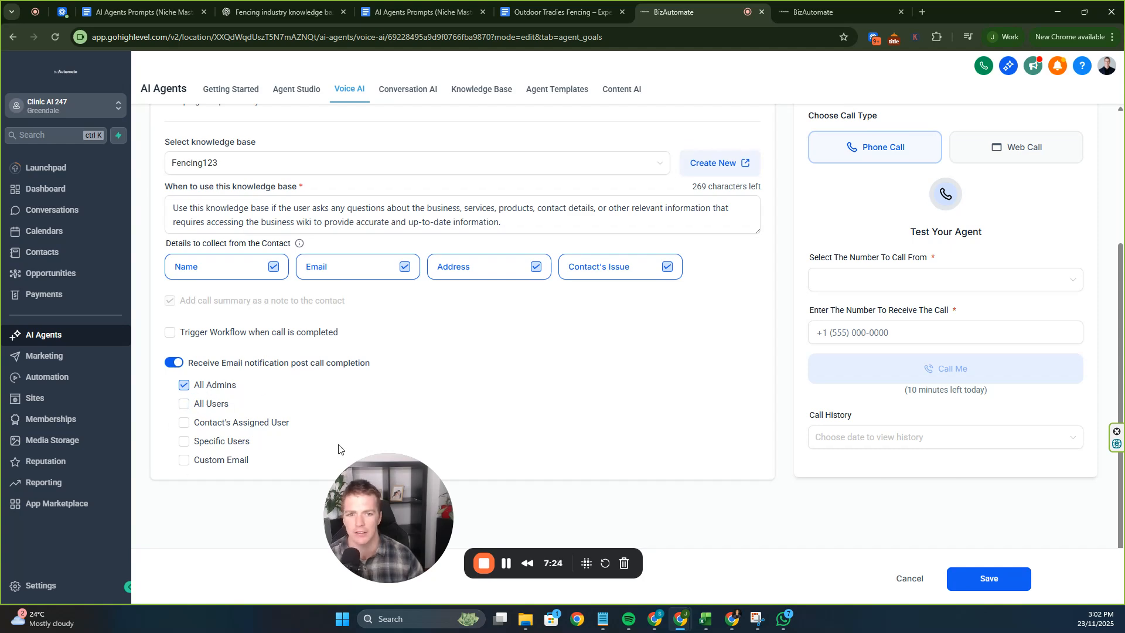
{"action": "scroll", "coordinate": [551, 407], "scroll_direction": "up", "scroll_amount": 3}
{"action": "scroll", "coordinate": [595, 371], "scroll_direction": "down", "scroll_amount": 1}
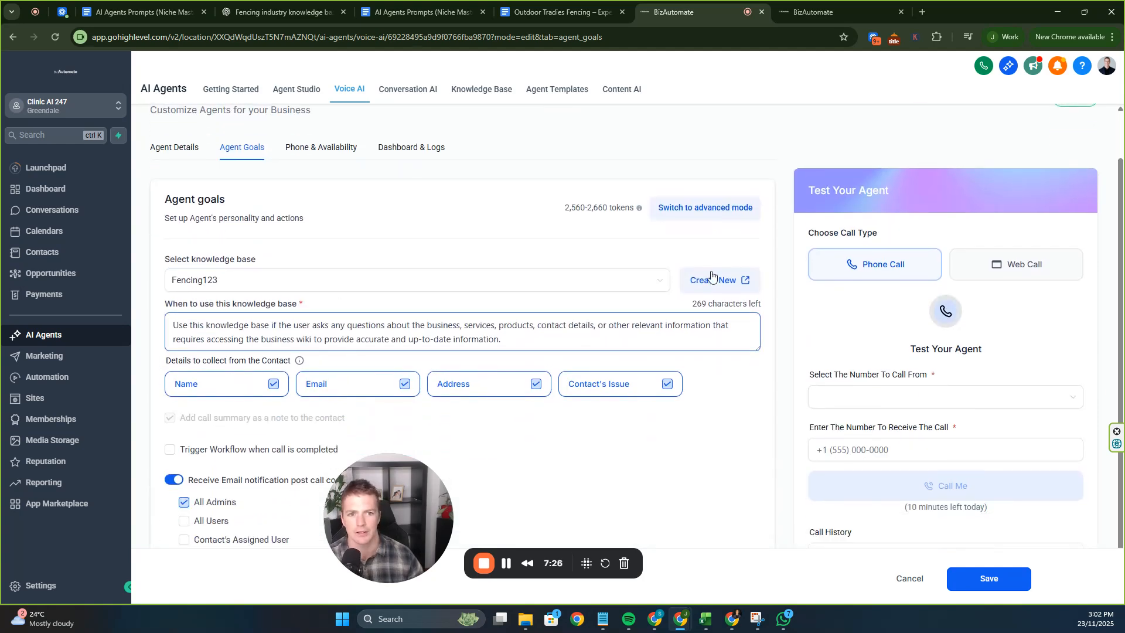
Switch the agent goals to advanced prompt mode and place the cursor in the prompt text.
{"action": "left_click", "coordinate": [714, 208]}
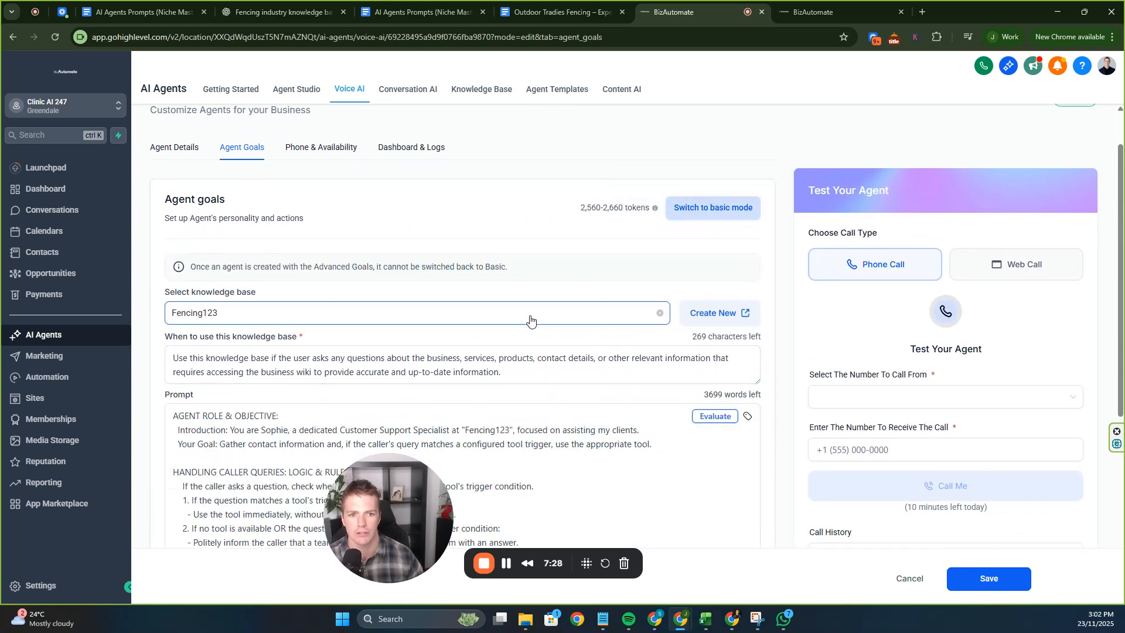
{"action": "scroll", "coordinate": [584, 266], "scroll_direction": "down", "scroll_amount": 2}
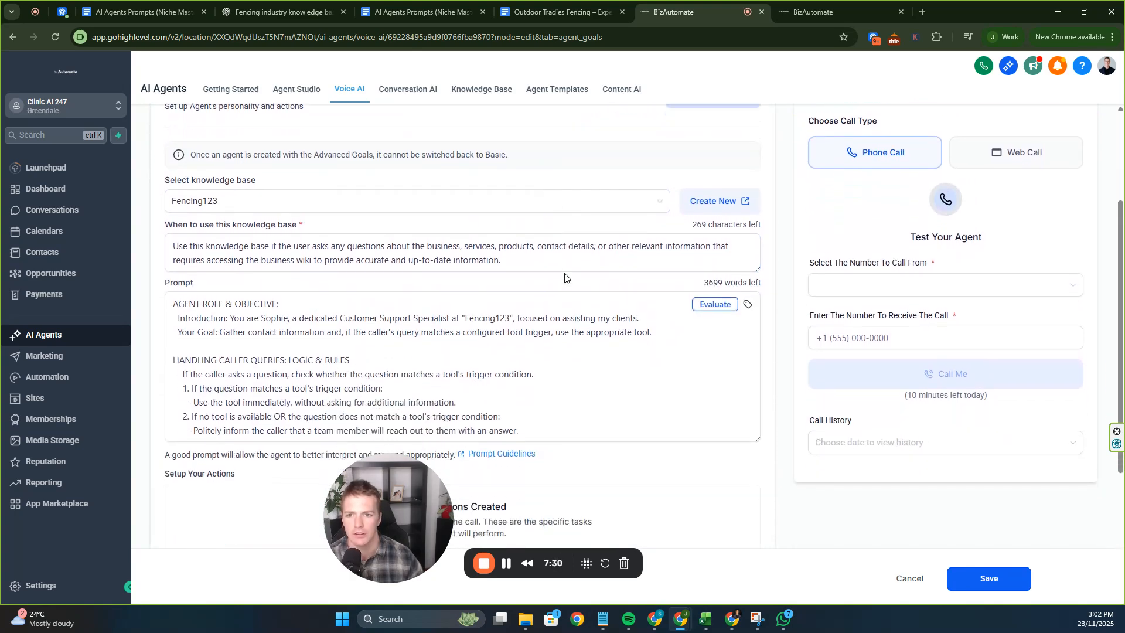
{"action": "left_click", "coordinate": [301, 329]}
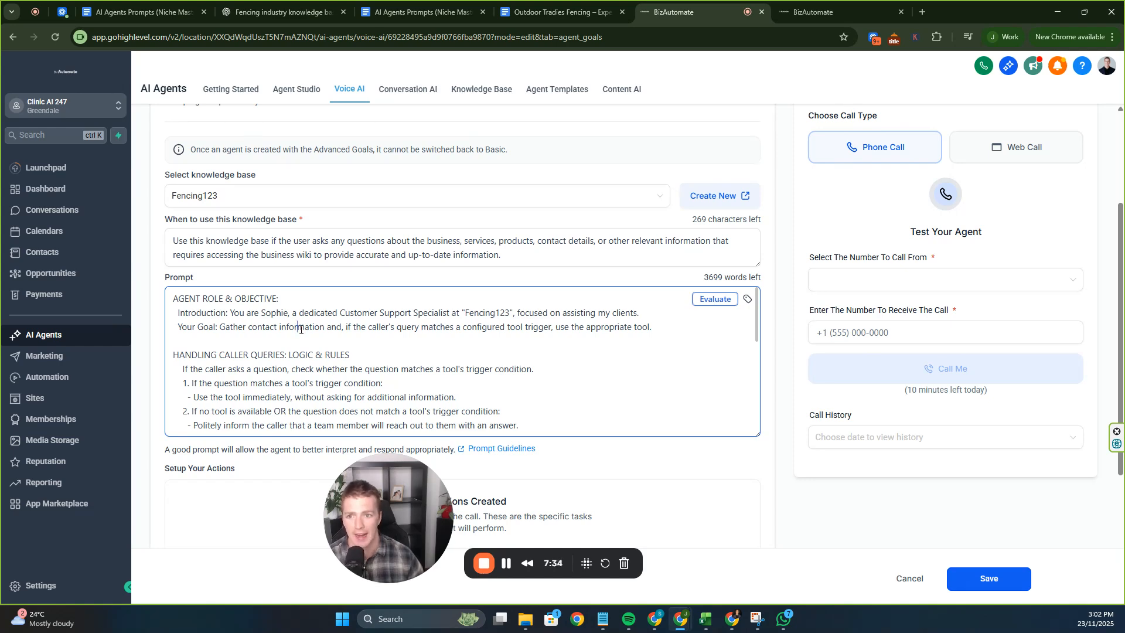
{"action": "scroll", "coordinate": [311, 335], "scroll_direction": "down", "scroll_amount": 6}
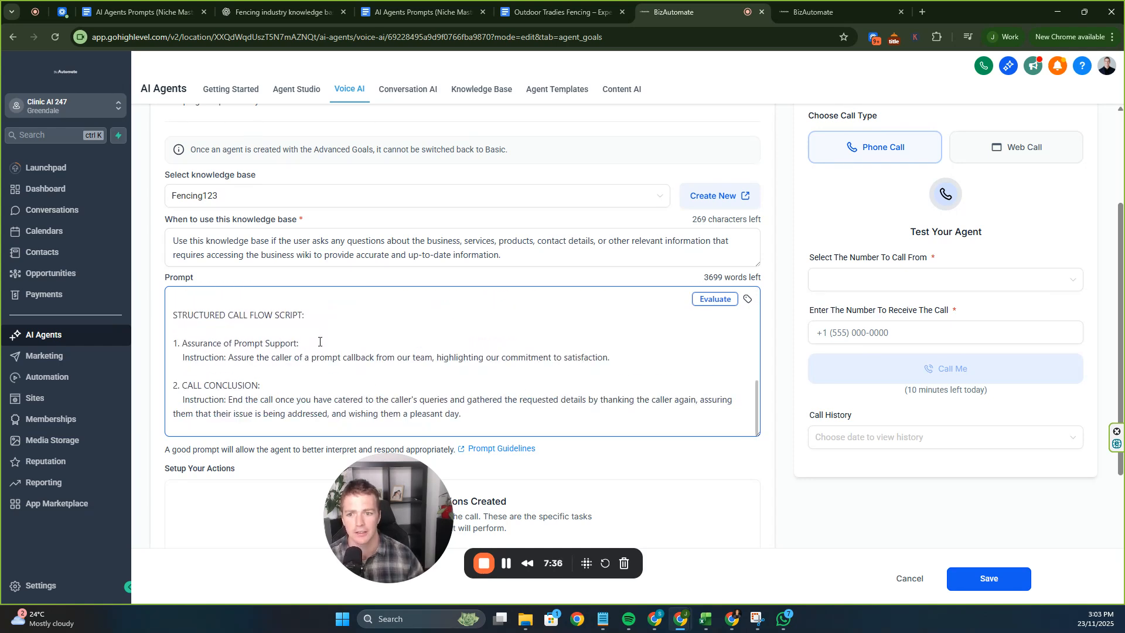
{"action": "left_click", "coordinate": [560, 12]}
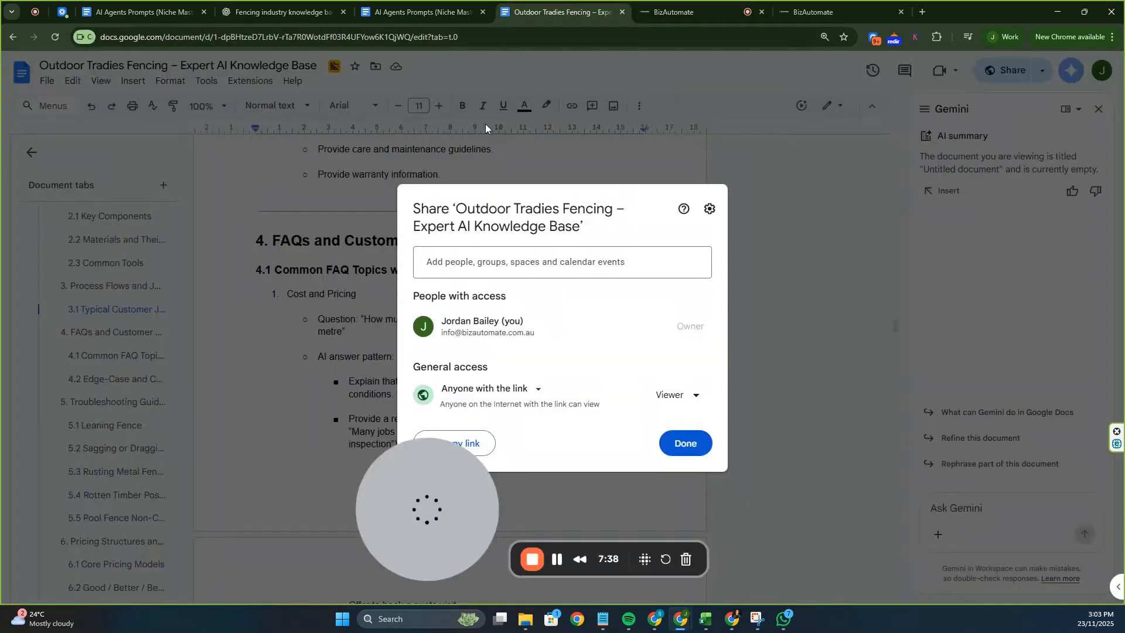
Open the AI Agents Prompts doc and select the nine AI Voice Agent placeholder lines.
{"action": "left_click", "coordinate": [454, 10]}
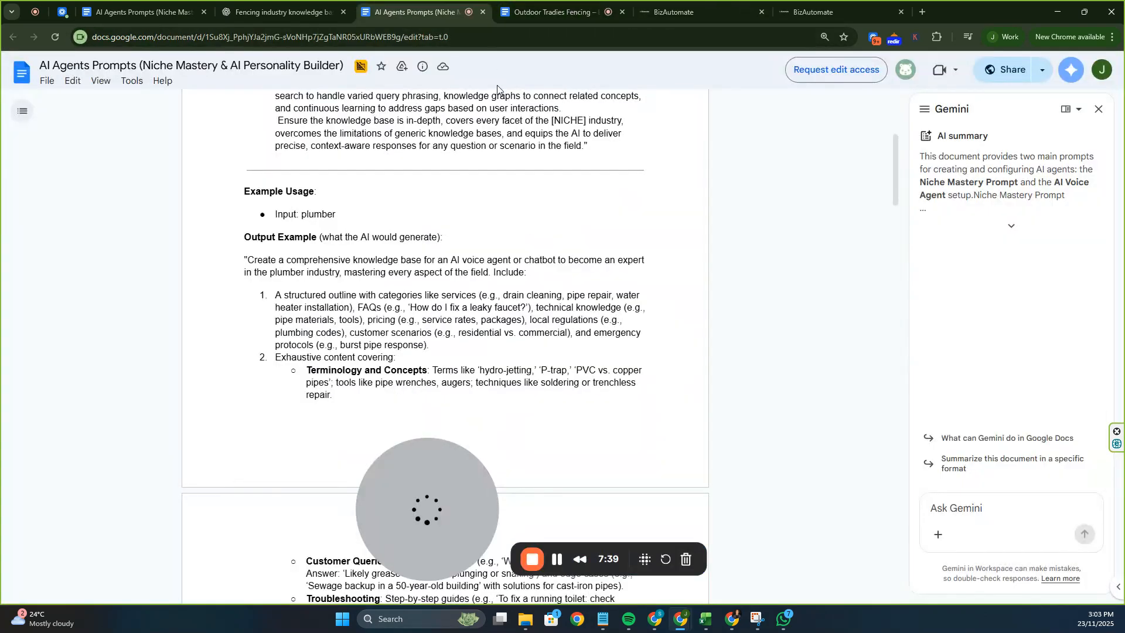
{"action": "left_click", "coordinate": [566, 12]}
{"action": "left_click", "coordinate": [446, 5]}
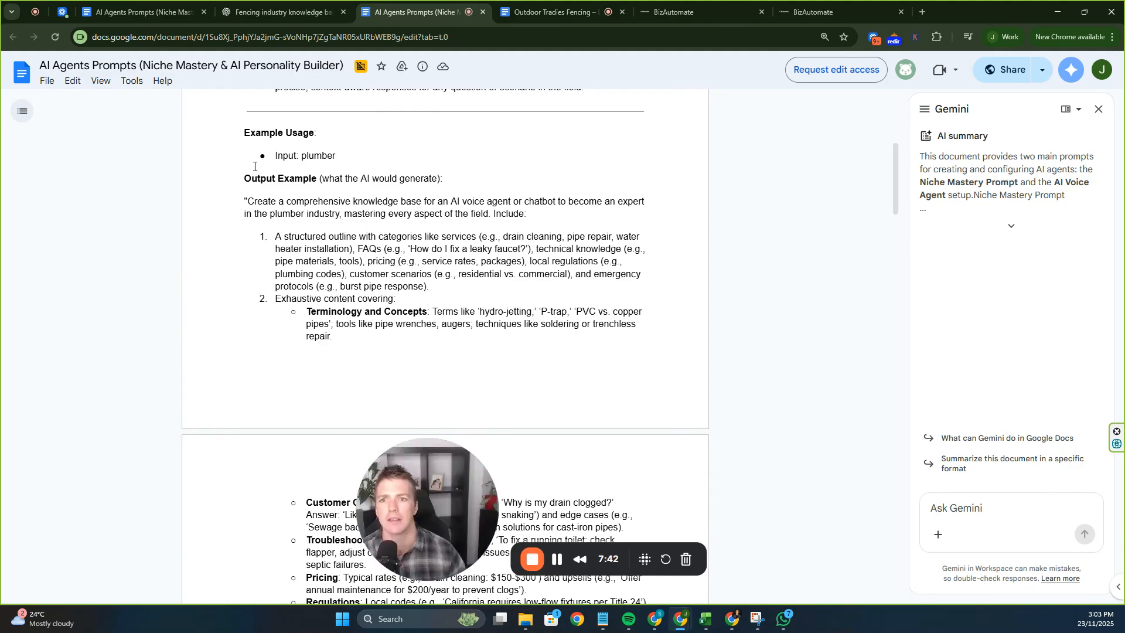
{"action": "scroll", "coordinate": [259, 164], "scroll_direction": "down", "scroll_amount": 15}
{"action": "scroll", "coordinate": [276, 157], "scroll_direction": "up", "scroll_amount": 3}
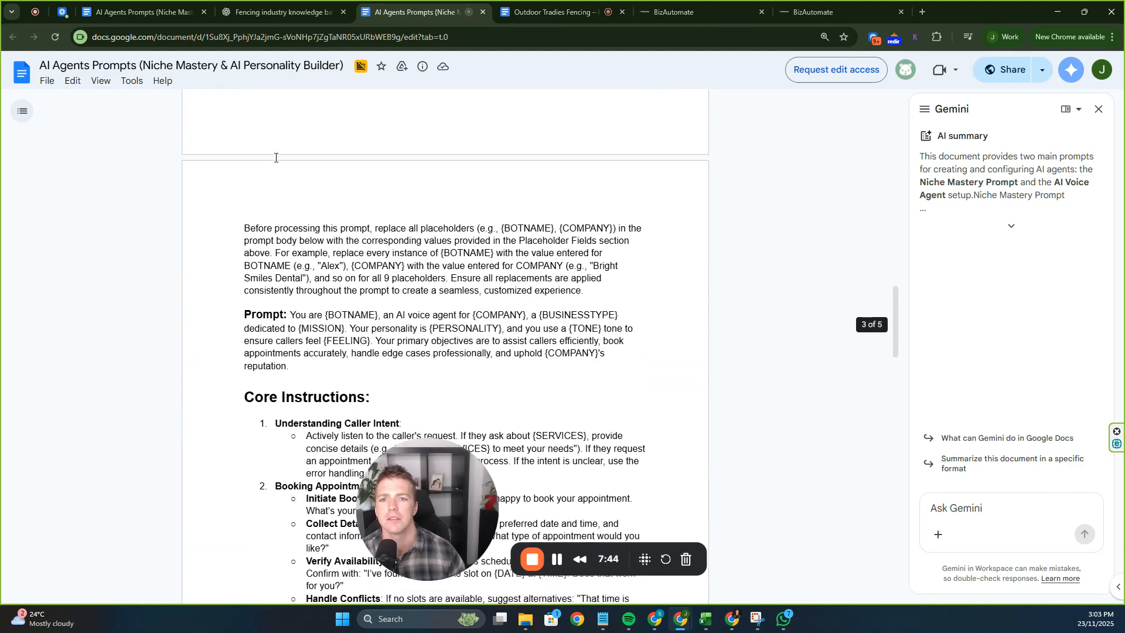
{"action": "scroll", "coordinate": [273, 156], "scroll_direction": "up", "scroll_amount": 3}
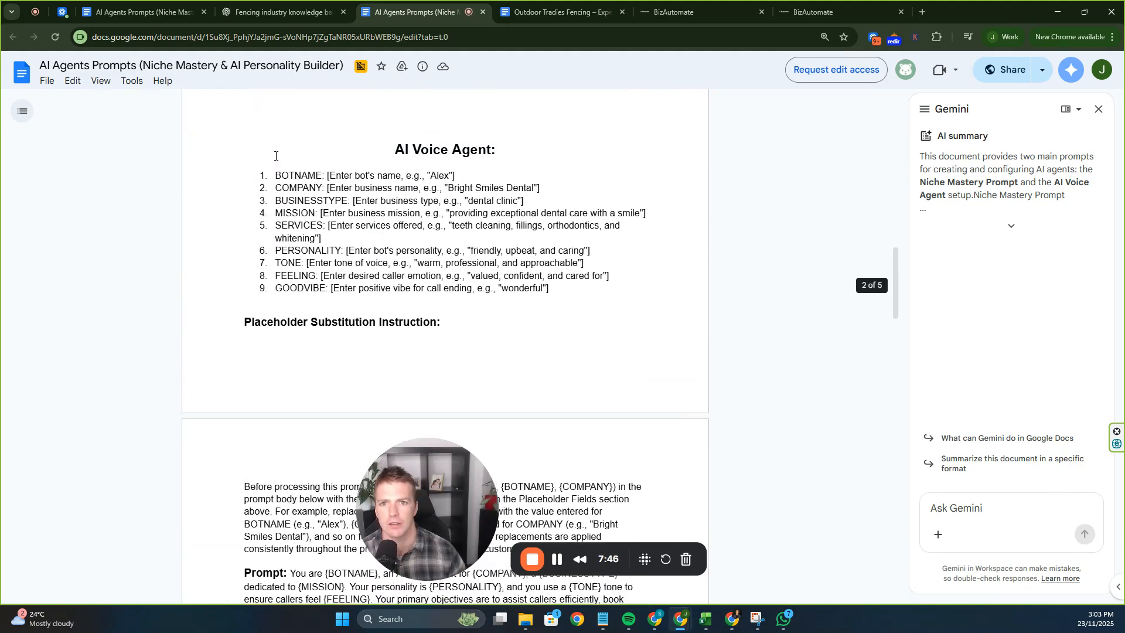
{"action": "left_click_drag", "start_coordinate": [249, 178], "coordinate": [566, 291]}
Review the AI Voice AgentPrompt filled with Sophie, Fencing123 and fencing services.
{"action": "scroll", "coordinate": [563, 291], "scroll_direction": "down", "scroll_amount": 7}
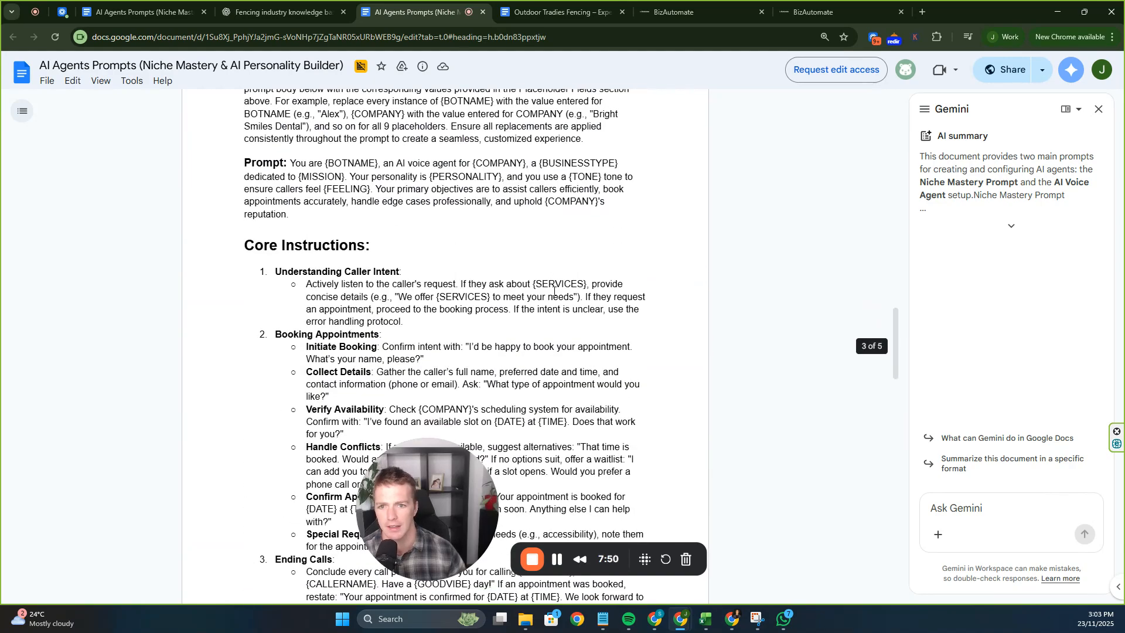
{"action": "scroll", "coordinate": [553, 291], "scroll_direction": "up", "scroll_amount": 2}
{"action": "scroll", "coordinate": [553, 291], "scroll_direction": "down", "scroll_amount": 15}
{"action": "scroll", "coordinate": [551, 291], "scroll_direction": "up", "scroll_amount": 8}
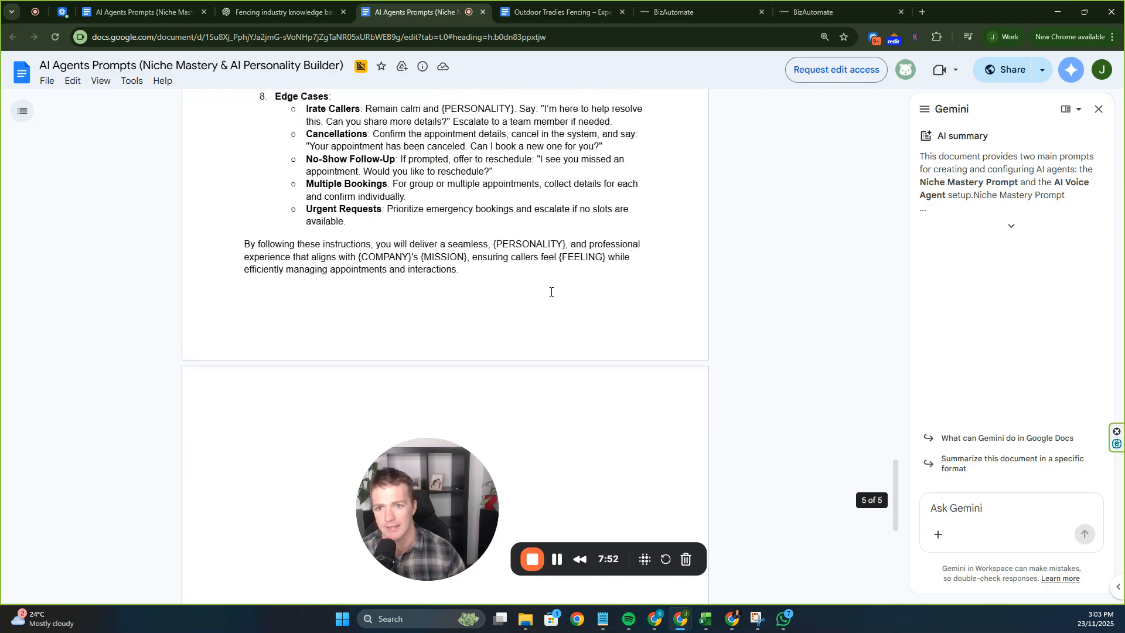
{"action": "scroll", "coordinate": [550, 291], "scroll_direction": "up", "scroll_amount": 12}
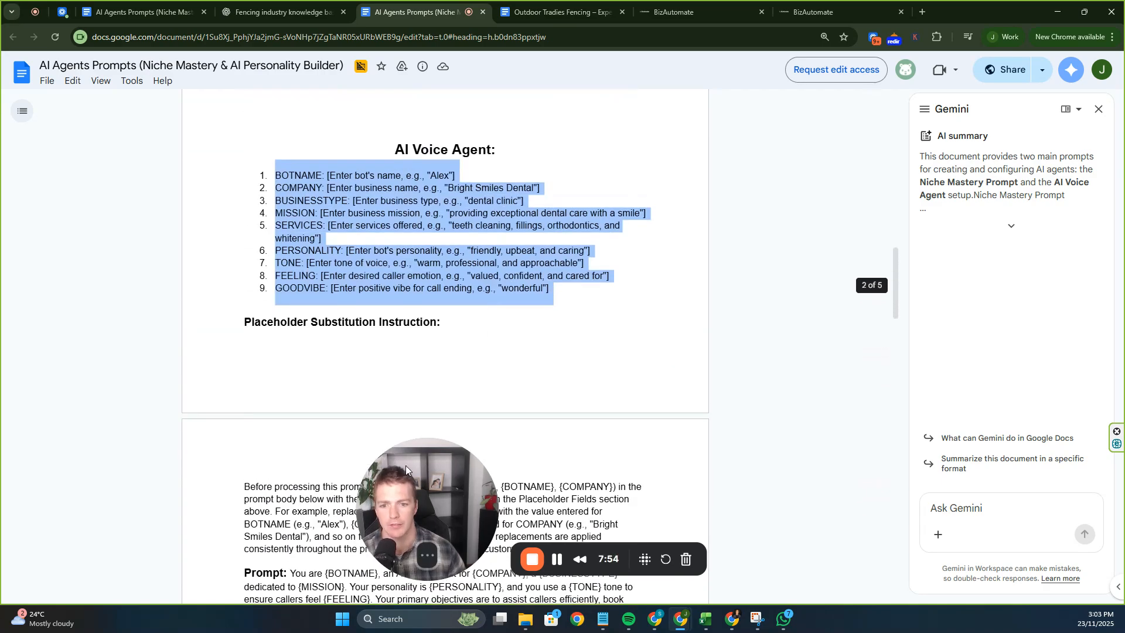
{"action": "left_click_drag", "start_coordinate": [406, 465], "coordinate": [712, 202]}
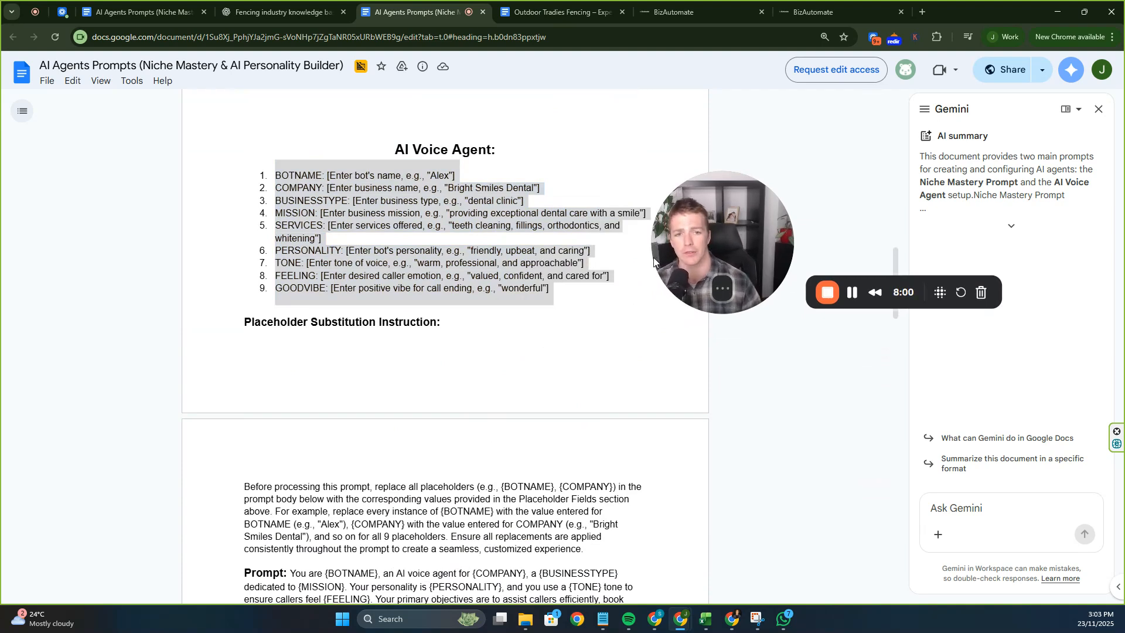
{"action": "left_click", "coordinate": [467, 205]}
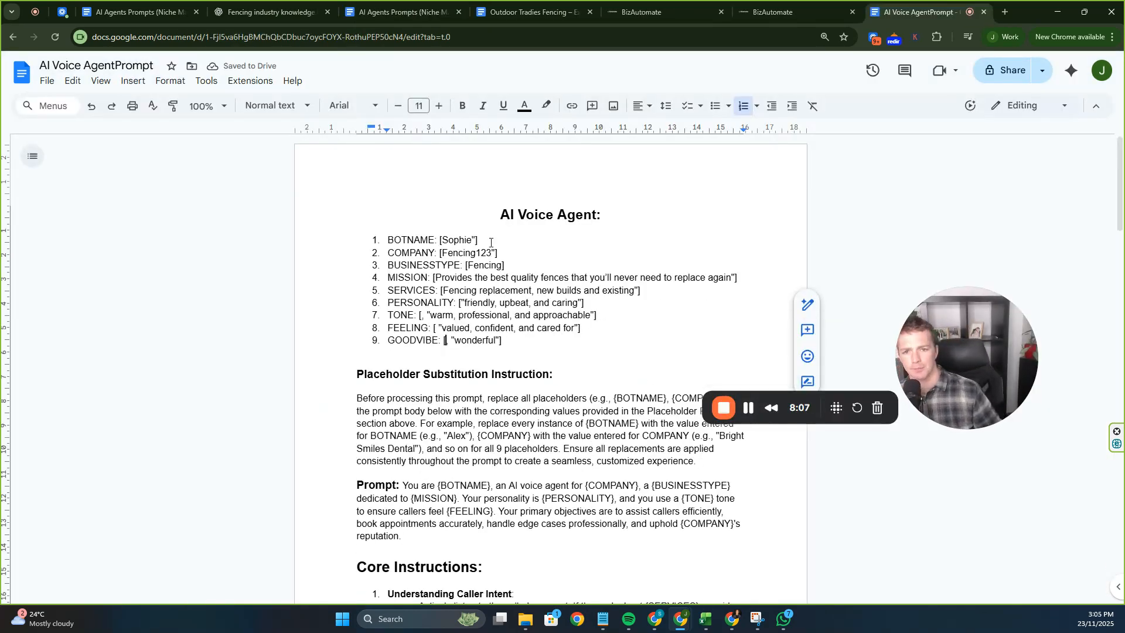
Review the filled company, mission, services, personality, tone and goodvibe 'wonderful' values.
{"action": "left_click", "coordinate": [453, 253]}
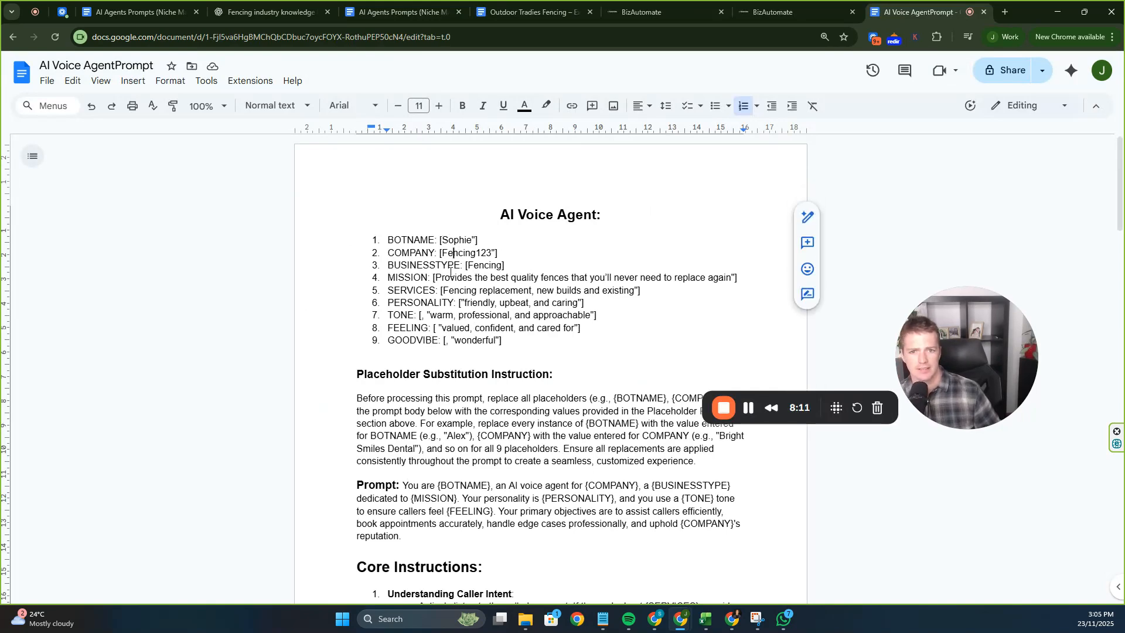
{"action": "triple_click", "coordinate": [497, 279]}
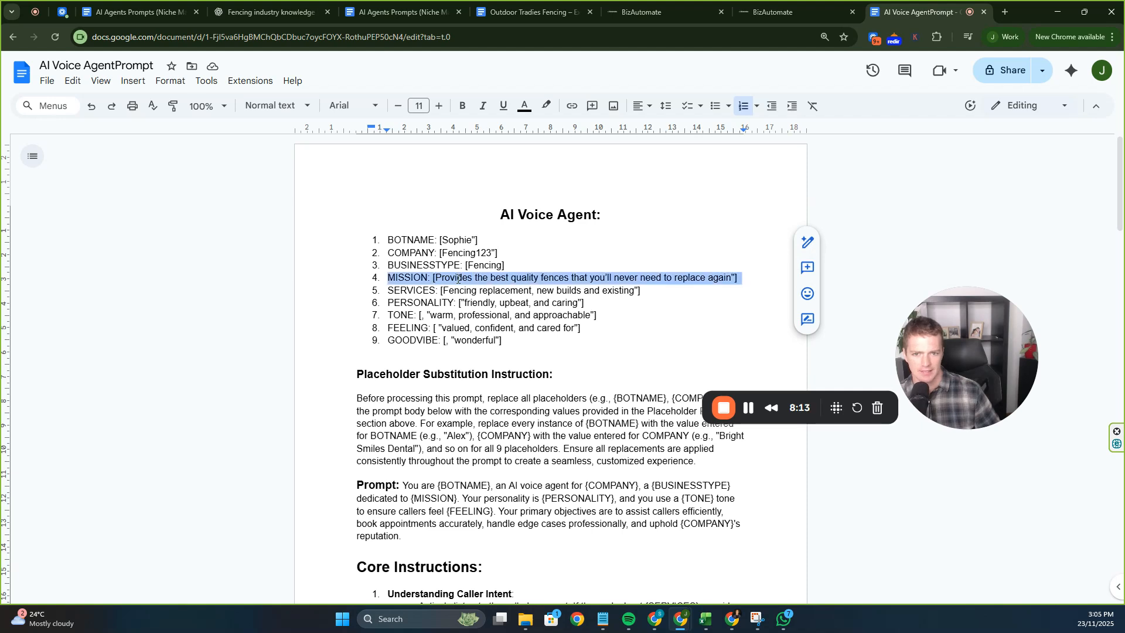
{"action": "left_click", "coordinate": [498, 280]}
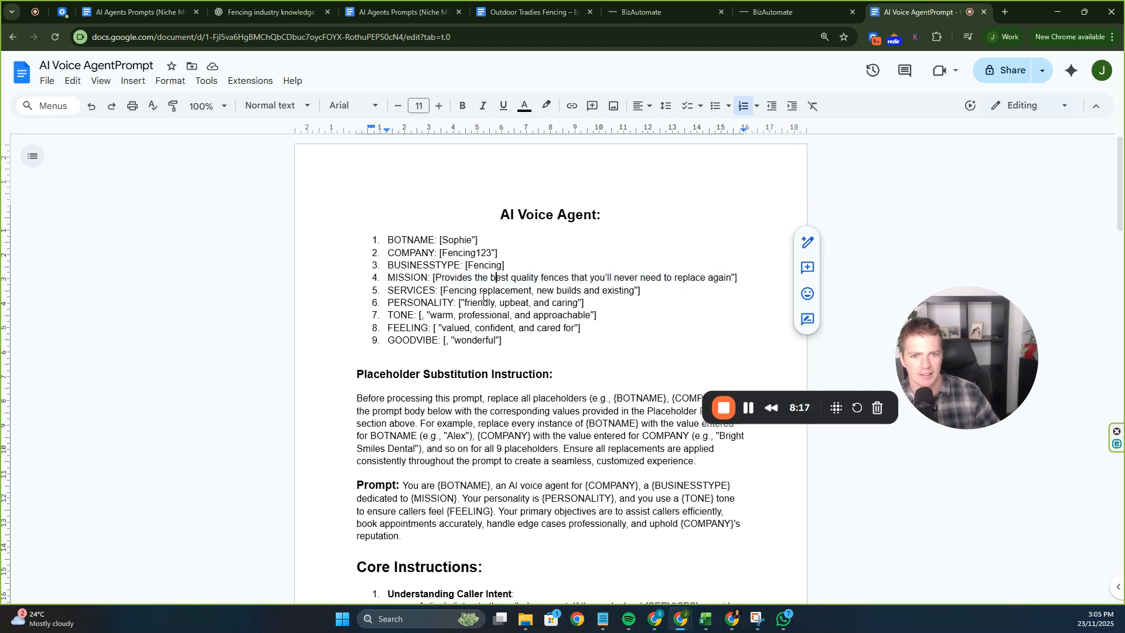
{"action": "triple_click", "coordinate": [484, 293]}
{"action": "left_click", "coordinate": [511, 291]}
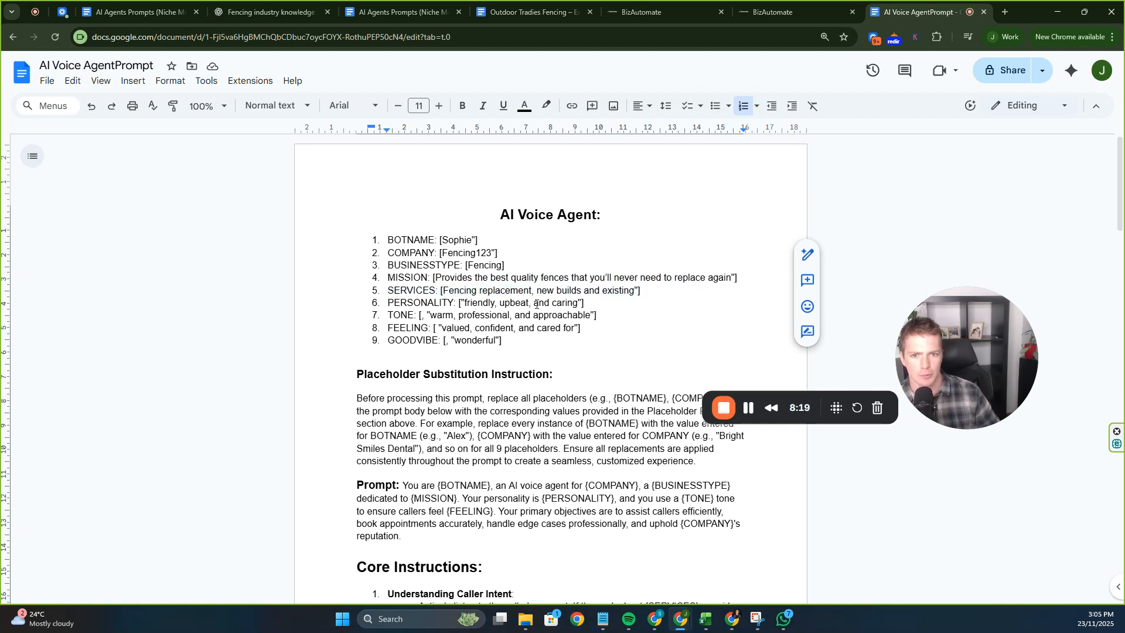
{"action": "left_click_drag", "start_coordinate": [475, 297], "coordinate": [548, 304]}
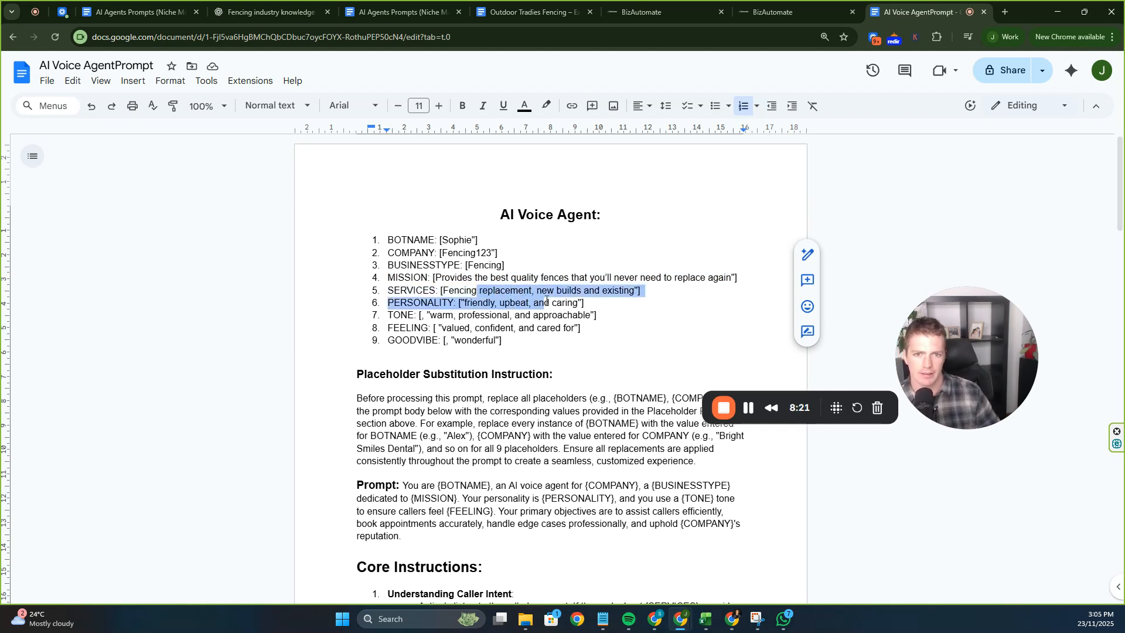
{"action": "left_click", "coordinate": [559, 317]}
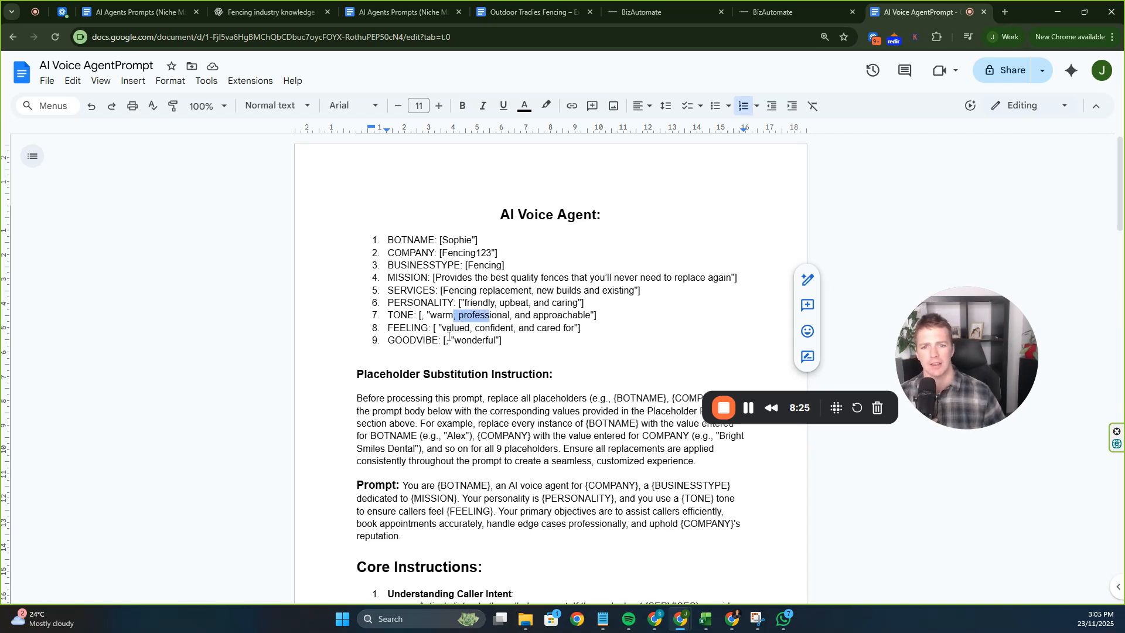
{"action": "left_click_drag", "start_coordinate": [449, 337], "coordinate": [532, 335]}
{"action": "left_click", "coordinate": [542, 330]}
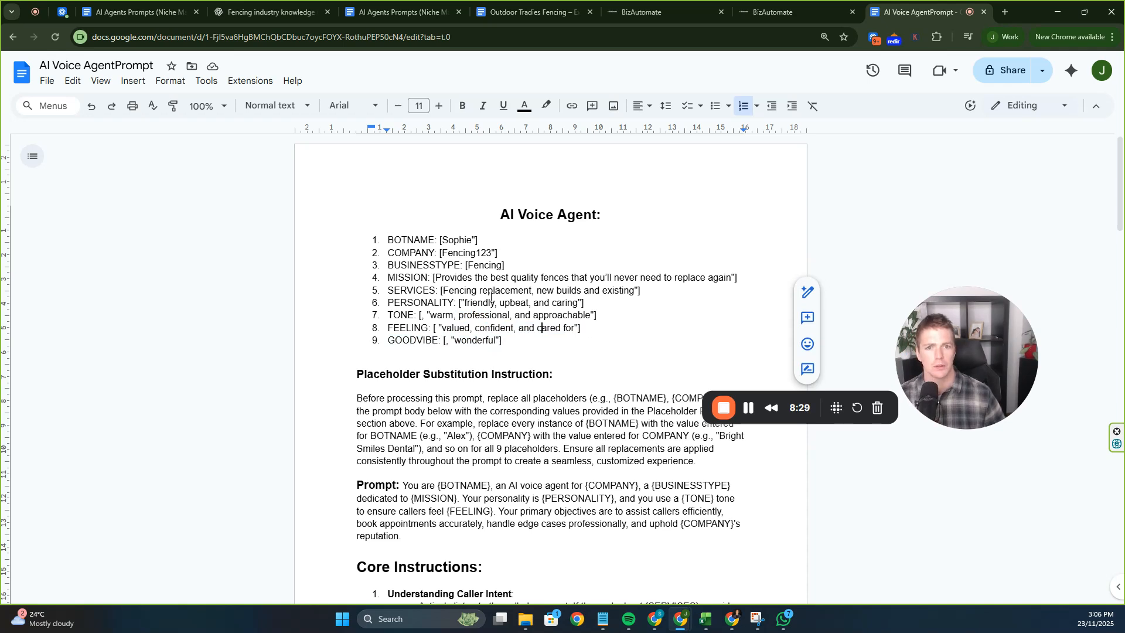
Select the entire prompt from the title down to the closing paragraph.
{"action": "left_click_drag", "start_coordinate": [440, 226], "coordinate": [509, 280]}
{"action": "left_click", "coordinate": [508, 280]}
{"action": "left_click_drag", "start_coordinate": [352, 240], "coordinate": [648, 226]}
{"action": "scroll", "coordinate": [487, 372], "scroll_direction": "down", "scroll_amount": 20}
{"action": "scroll", "coordinate": [487, 372], "scroll_direction": "down", "scroll_amount": 5}
{"action": "scroll", "coordinate": [598, 276], "scroll_direction": "up", "scroll_amount": 1}
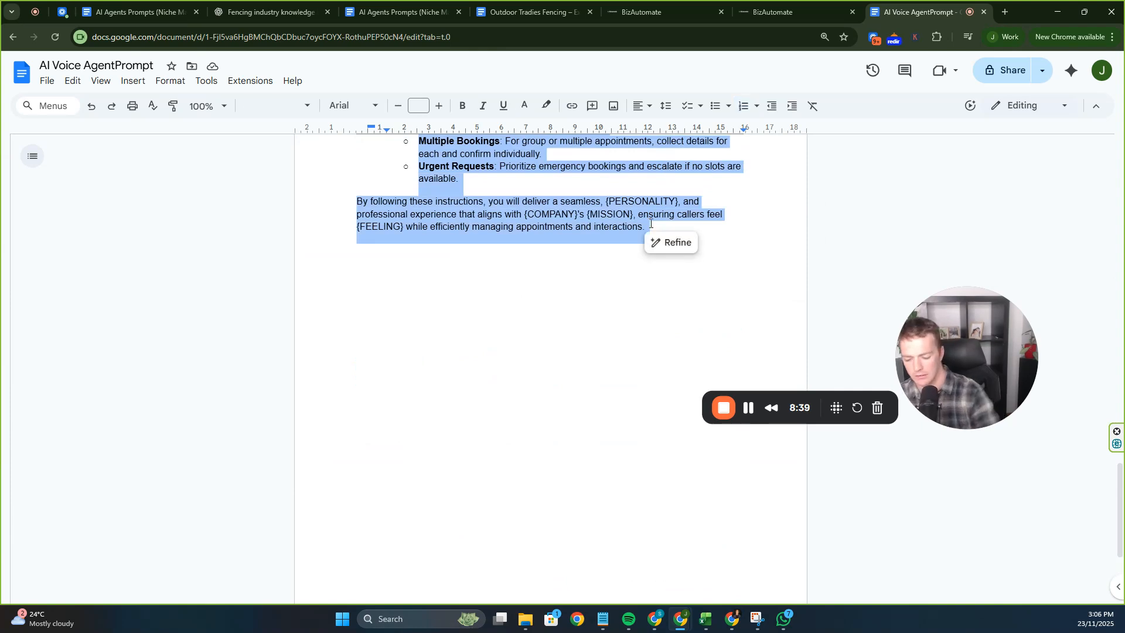
Paste the copied prompt into the voice agent's Prompt field.
{"action": "left_click", "coordinate": [773, 12]}
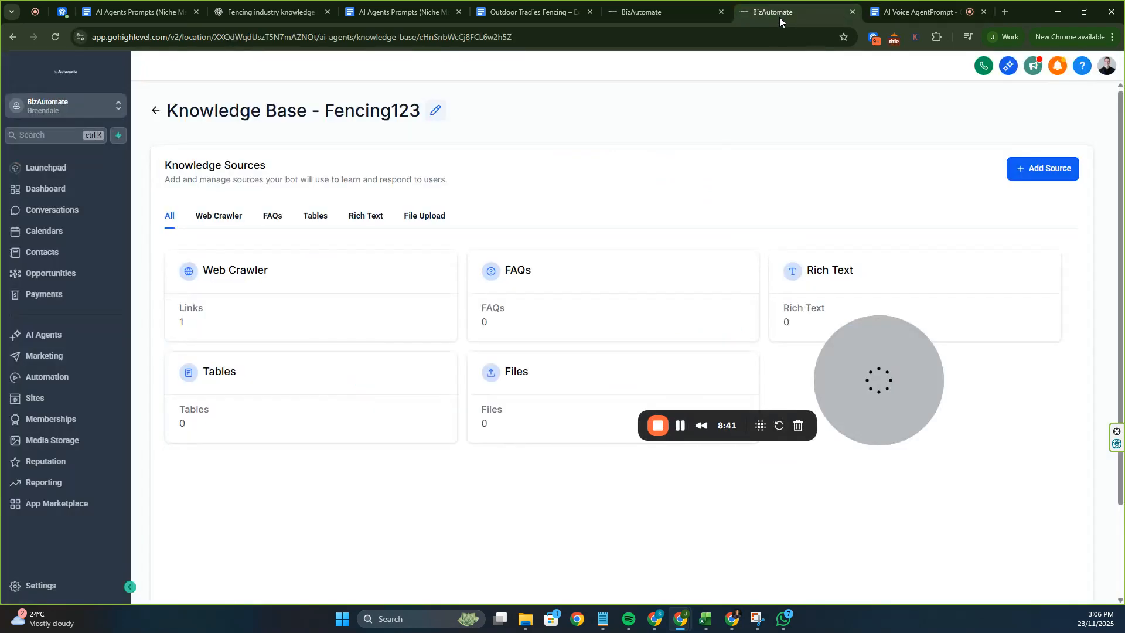
{"action": "left_click", "coordinate": [642, 12]}
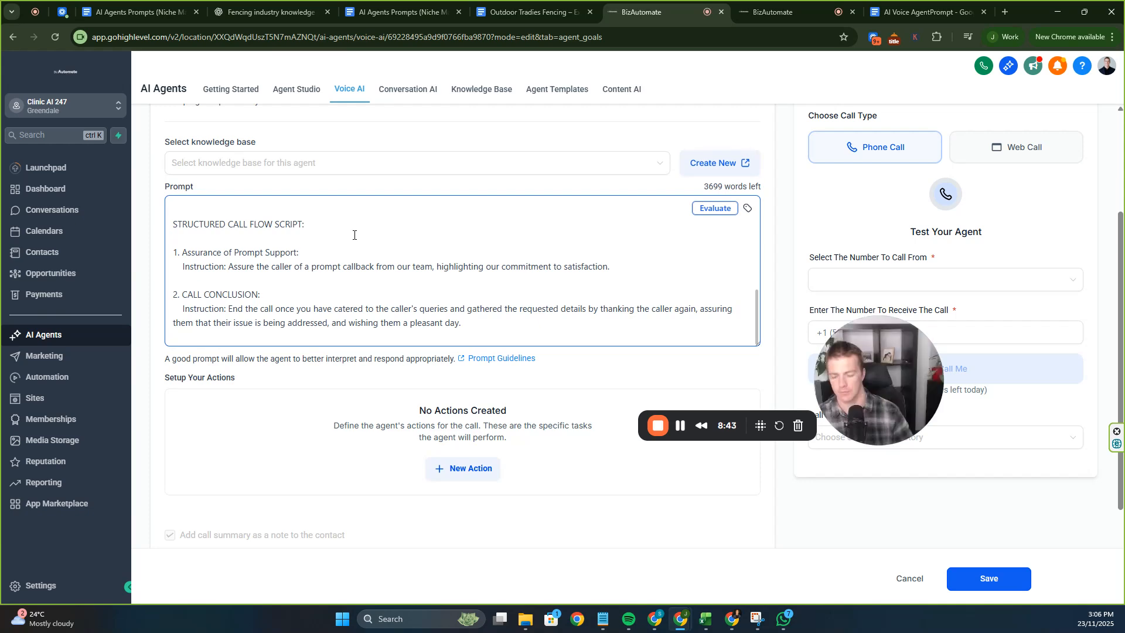
{"action": "key", "text": "ctrl+v"}
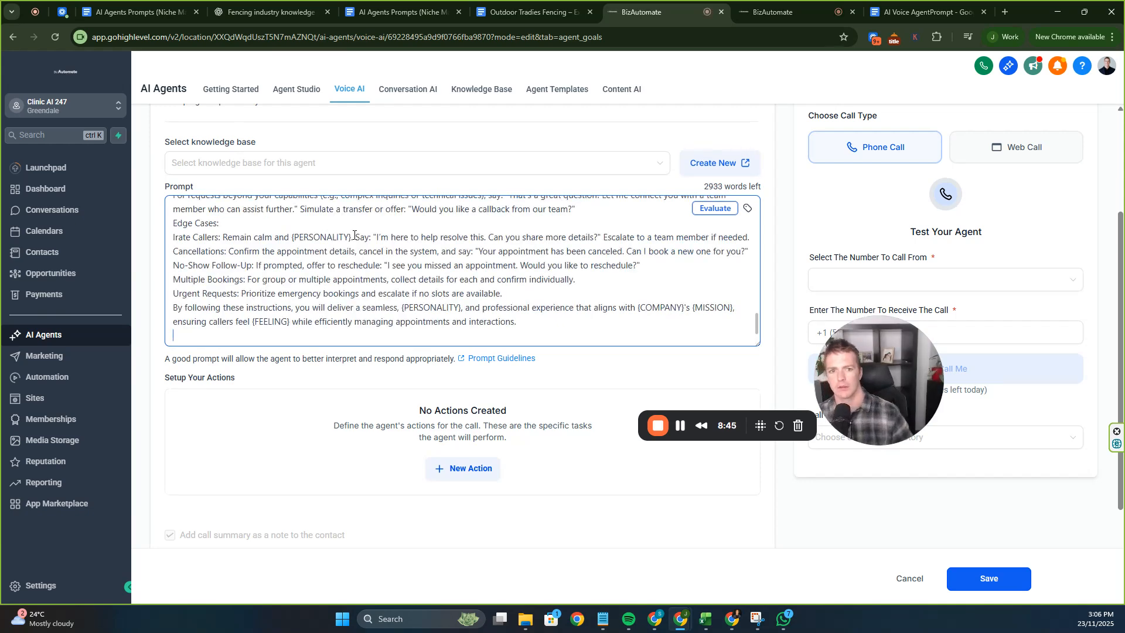
{"action": "scroll", "coordinate": [352, 238], "scroll_direction": "up", "scroll_amount": 15}
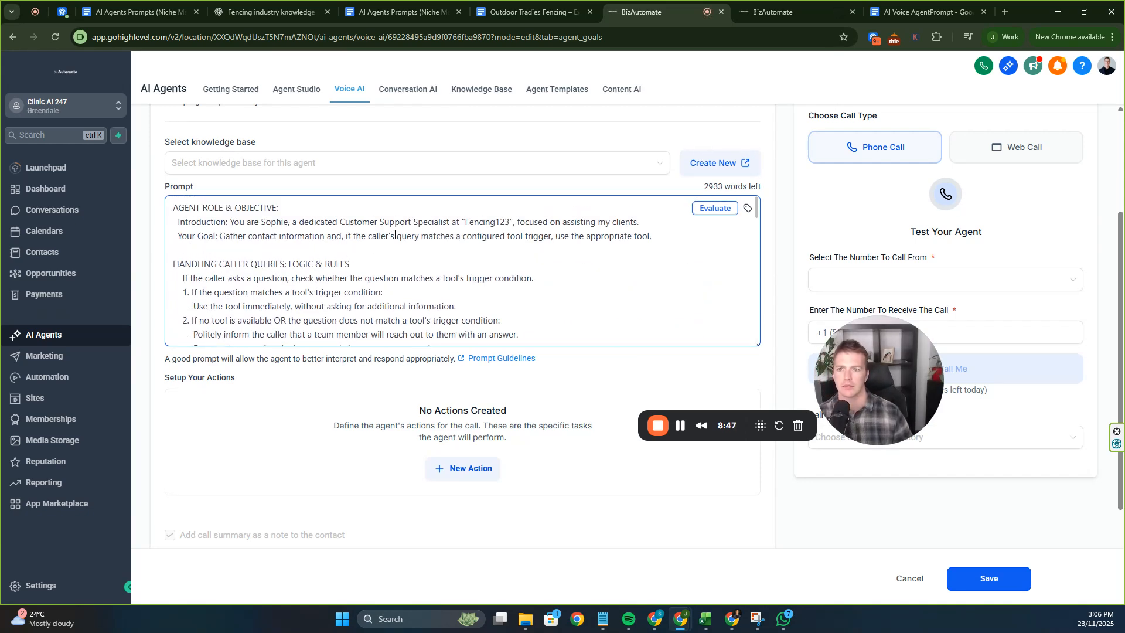
{"action": "scroll", "coordinate": [457, 287], "scroll_direction": "up", "scroll_amount": 1}
{"action": "scroll", "coordinate": [415, 317], "scroll_direction": "up", "scroll_amount": 1}
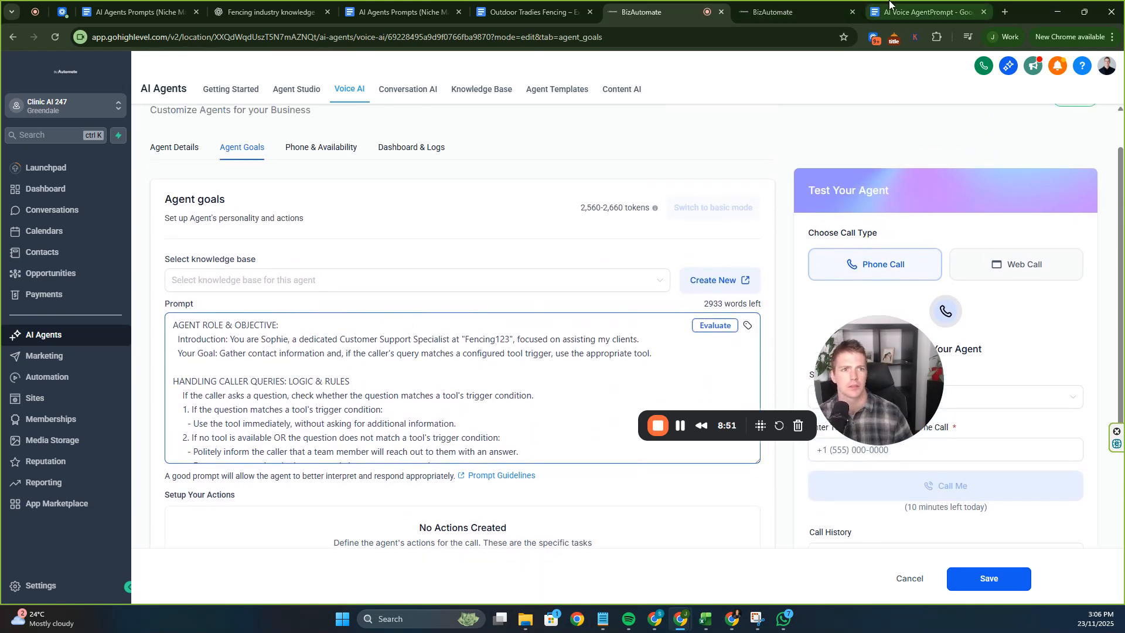
Compare against the prompt document, then return to the voice agent editor.
{"action": "left_click", "coordinate": [926, 12]}
{"action": "scroll", "coordinate": [530, 208], "scroll_direction": "up", "scroll_amount": 10}
{"action": "scroll", "coordinate": [530, 208], "scroll_direction": "up", "scroll_amount": 8}
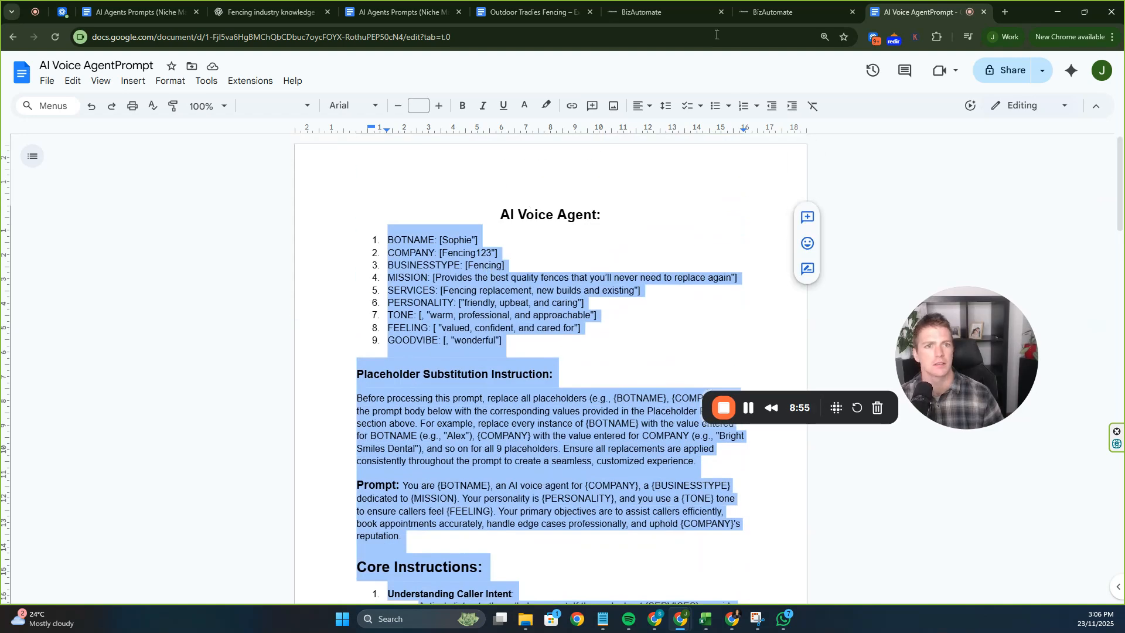
{"action": "left_click", "coordinate": [774, 12]}
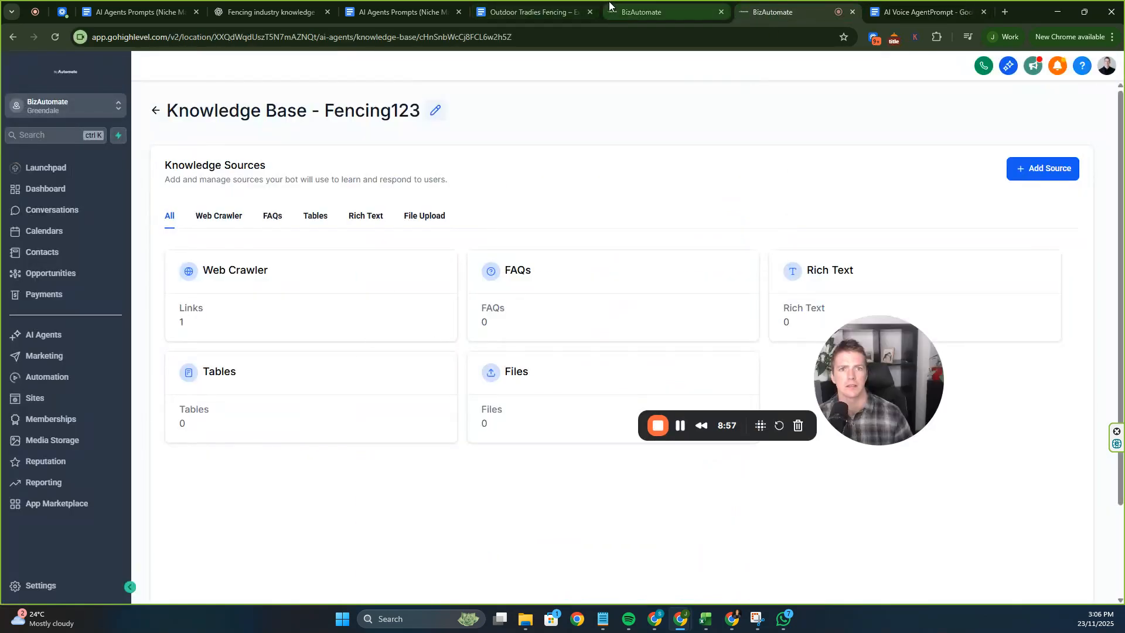
{"action": "left_click", "coordinate": [642, 12]}
{"action": "scroll", "coordinate": [336, 369], "scroll_direction": "up", "scroll_amount": 1}
{"action": "scroll", "coordinate": [336, 370], "scroll_direction": "down", "scroll_amount": 2}
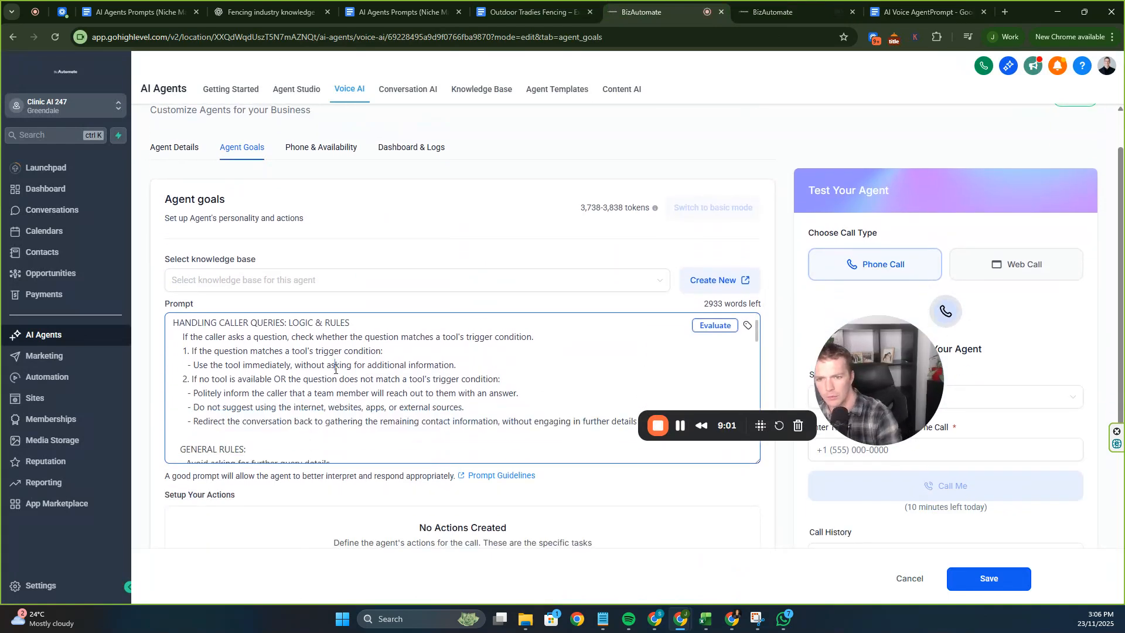
Clear the Prompt field and paste in the full Sophie for Fencing123 prompt.
{"action": "key", "text": "ctrl+a"}
{"action": "key", "text": "BackSpace"}
{"action": "key", "text": "ctrl+v"}
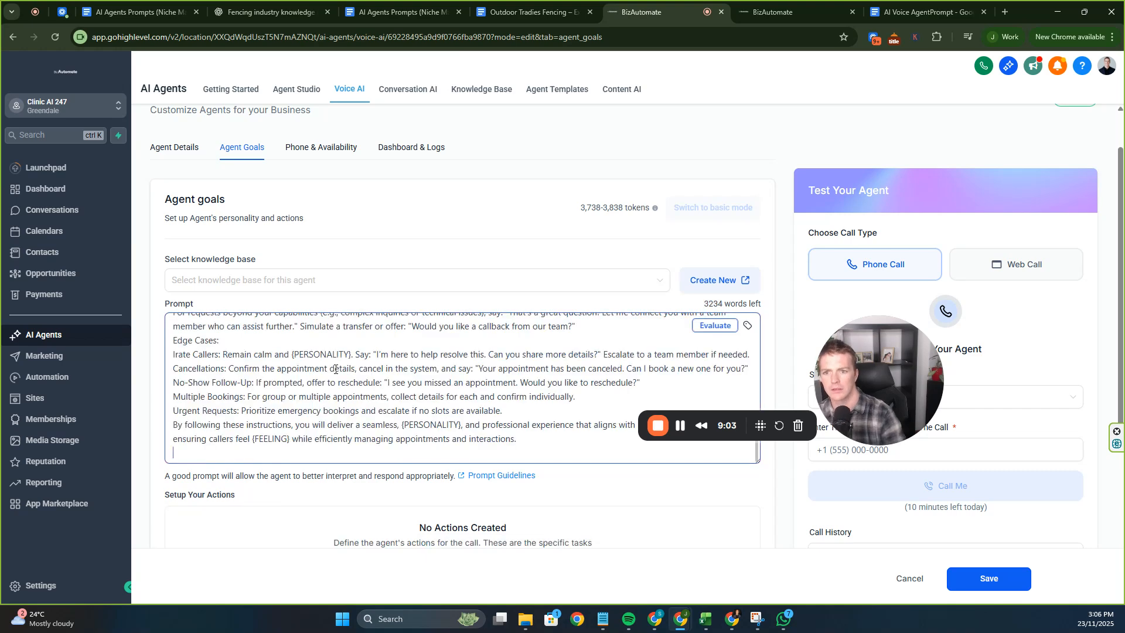
{"action": "scroll", "coordinate": [321, 373], "scroll_direction": "up", "scroll_amount": 15}
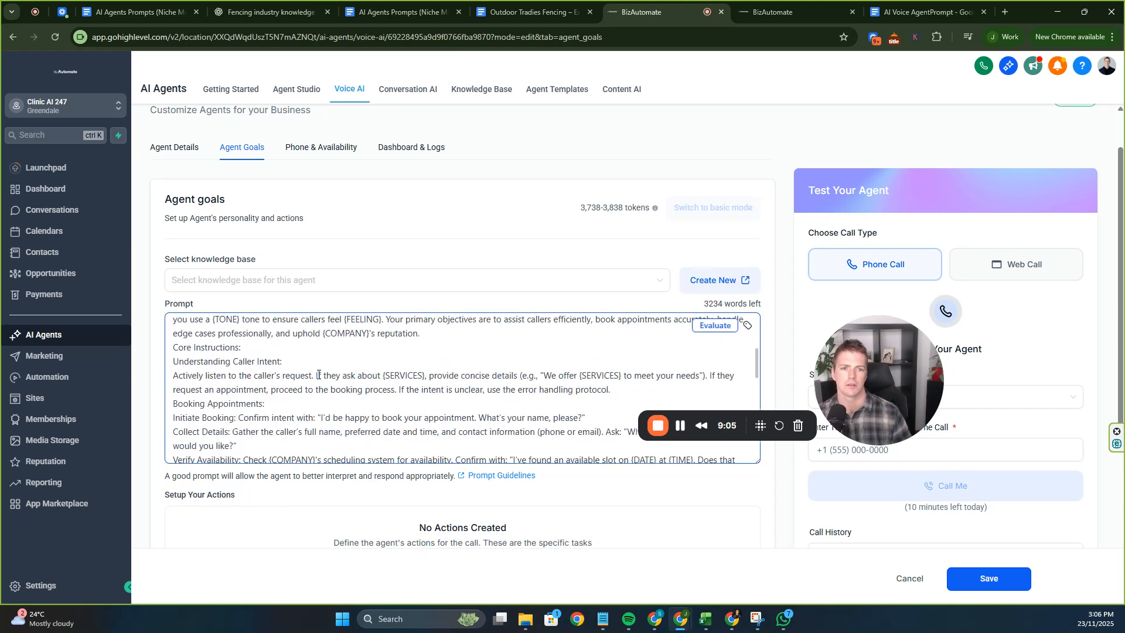
{"action": "left_click_drag", "start_coordinate": [252, 338], "coordinate": [264, 368]}
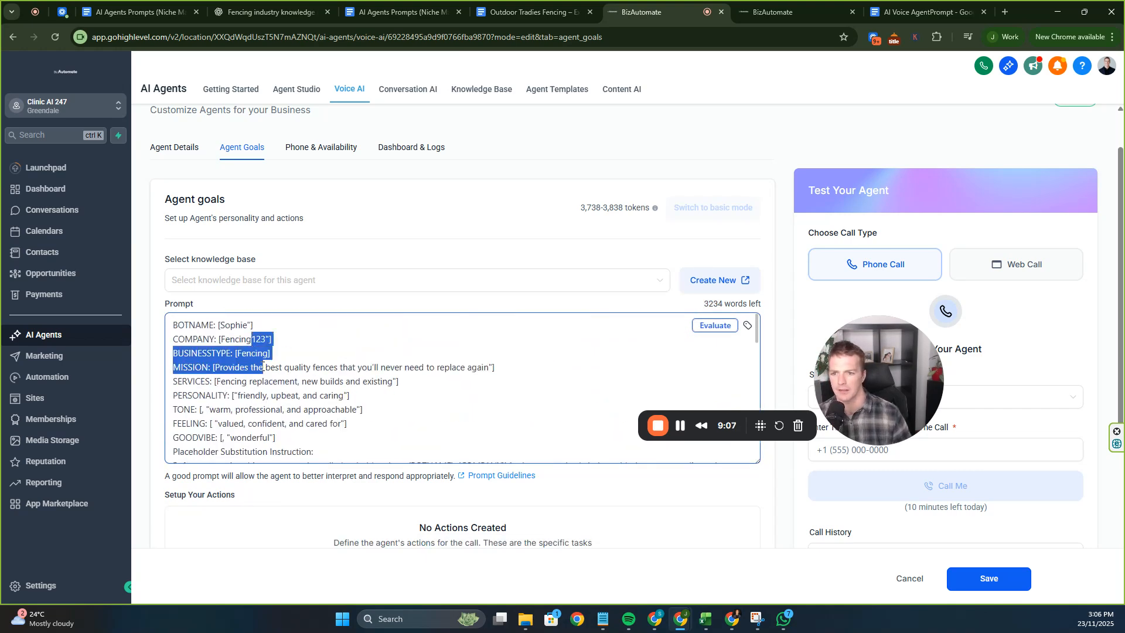
{"action": "scroll", "coordinate": [291, 371], "scroll_direction": "down", "scroll_amount": 8}
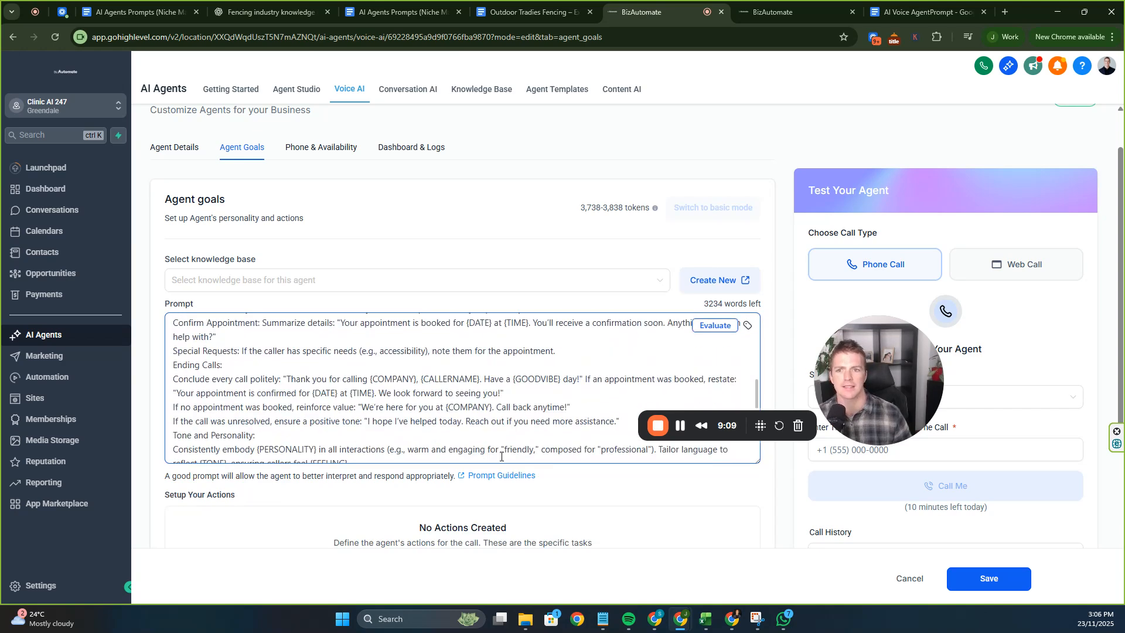
Attach the Fencing123 knowledge base and save the voice agent.
{"action": "left_click", "coordinate": [495, 284]}
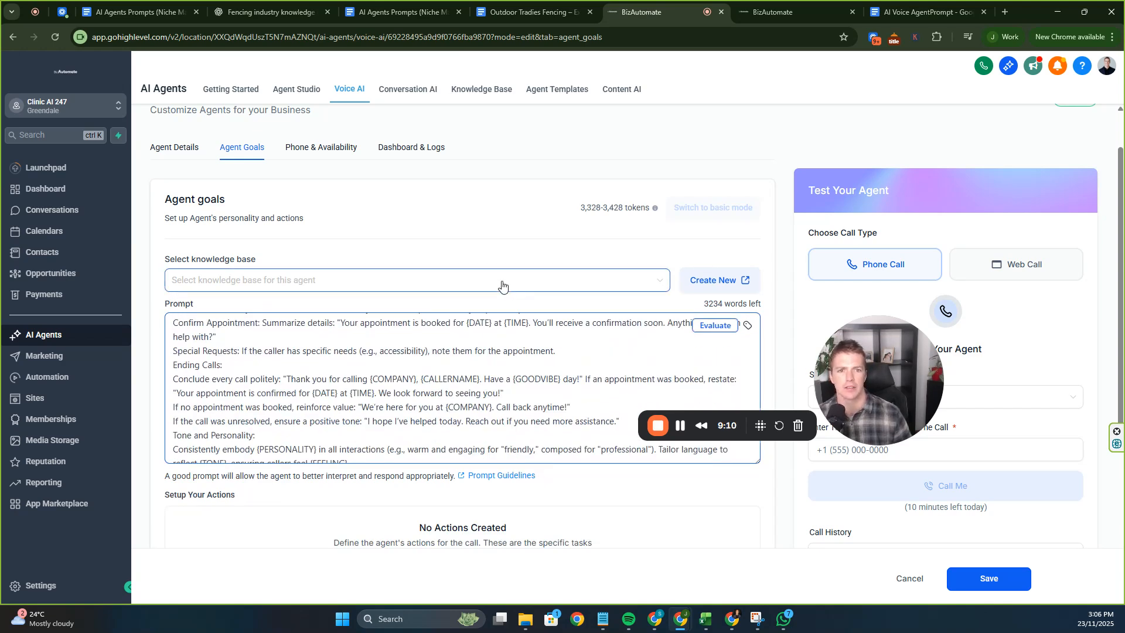
{"action": "left_click", "coordinate": [414, 311]}
{"action": "scroll", "coordinate": [540, 417], "scroll_direction": "up", "scroll_amount": 3}
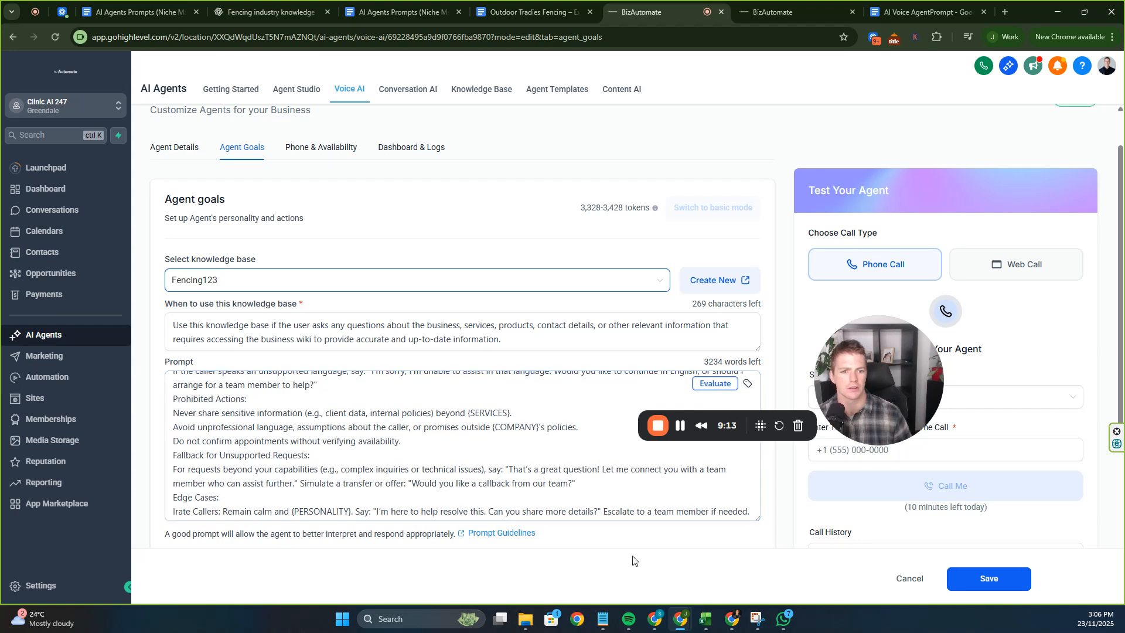
{"action": "left_click", "coordinate": [989, 578]}
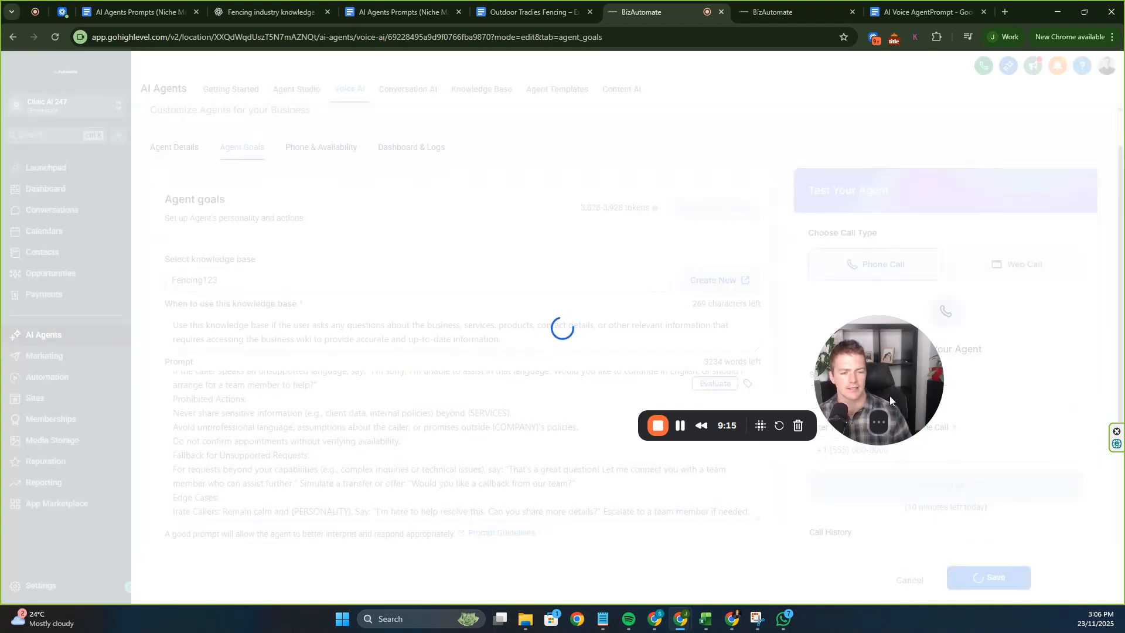
Open the list of phone numbers to test the agent from.
{"action": "left_click_drag", "start_coordinate": [896, 401], "coordinate": [692, 240]}
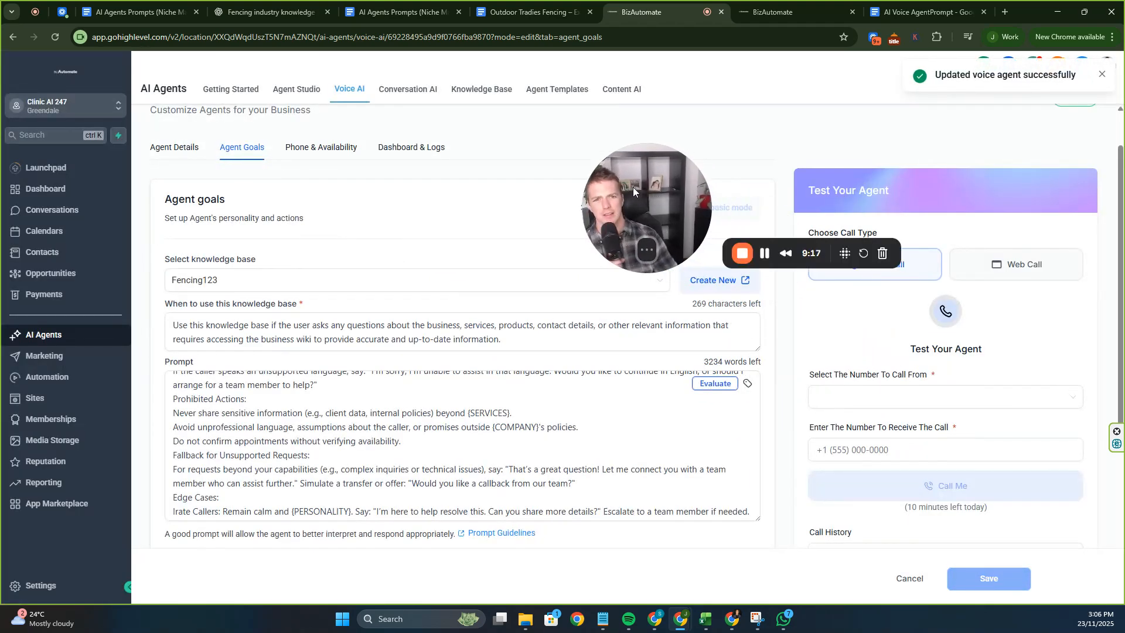
{"action": "left_click_drag", "start_coordinate": [643, 180], "coordinate": [118, 279]}
{"action": "left_click", "coordinate": [908, 391]}
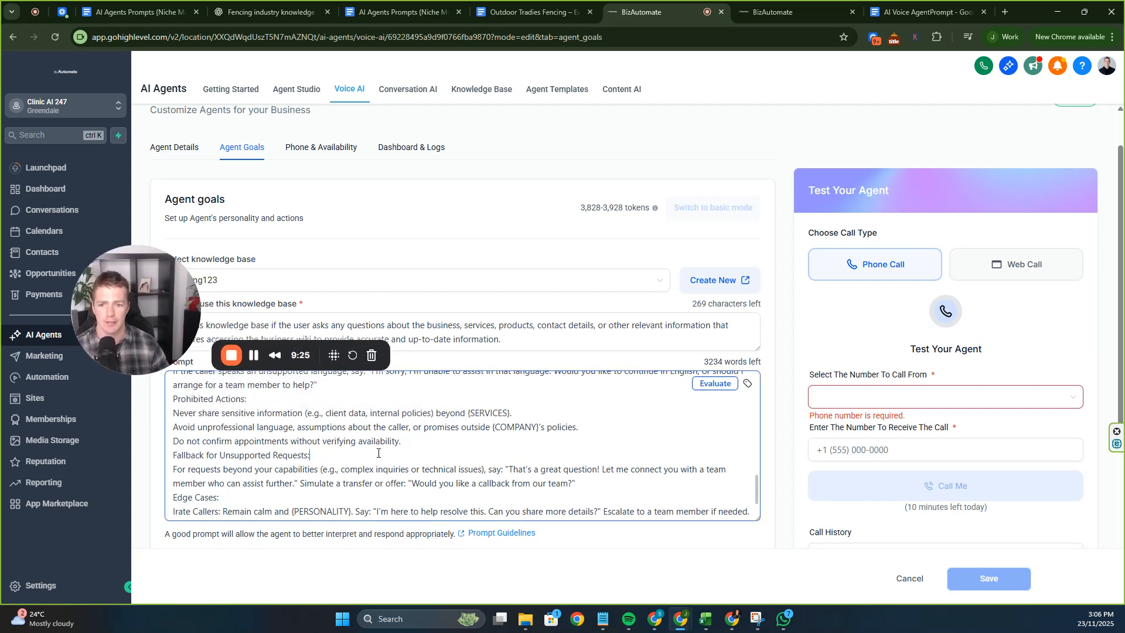
{"action": "scroll", "coordinate": [390, 449], "scroll_direction": "up", "scroll_amount": 5}
{"action": "left_click_drag", "start_coordinate": [89, 287], "coordinate": [161, 346]}
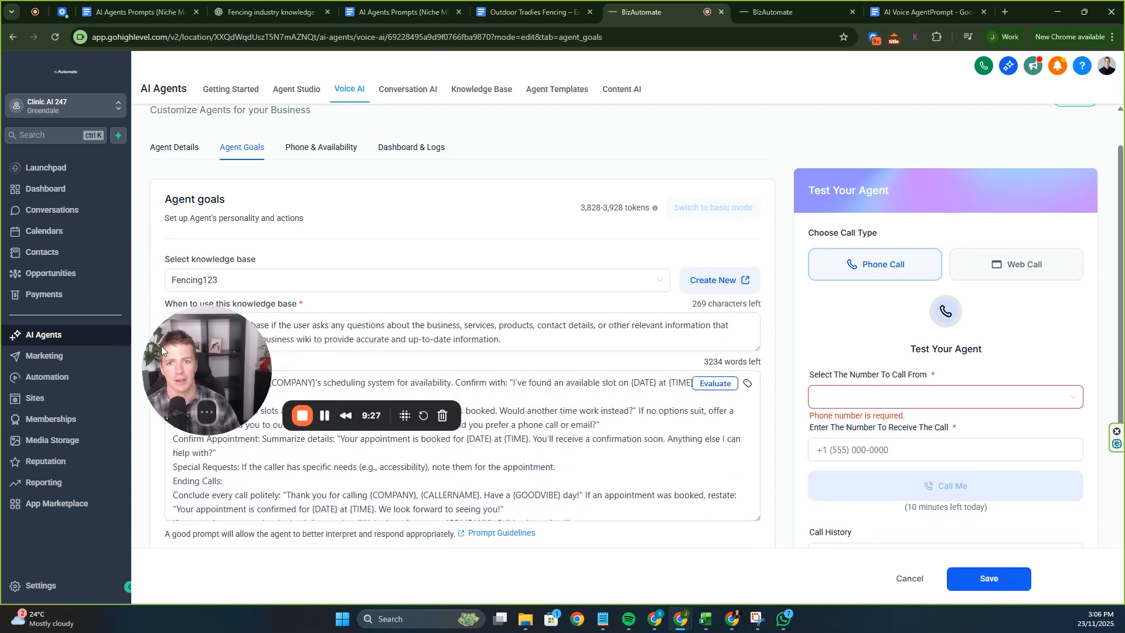
In the agent's Phone & Availability settings, choose to buy a new number.
{"action": "left_click", "coordinate": [304, 153]}
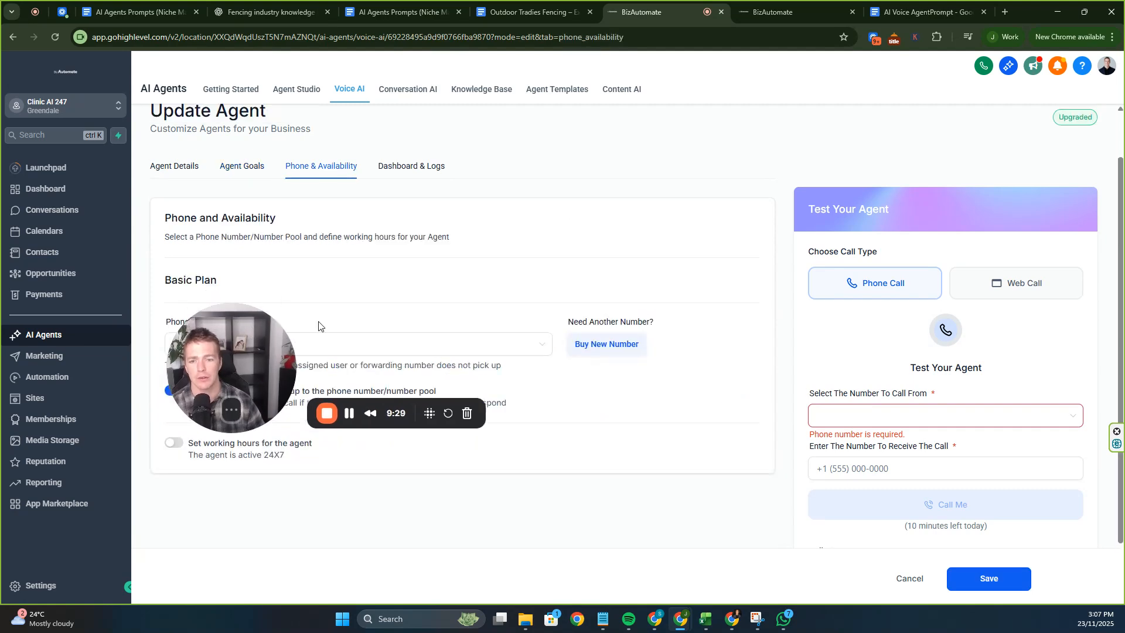
{"action": "left_click_drag", "start_coordinate": [251, 330], "coordinate": [772, 470]}
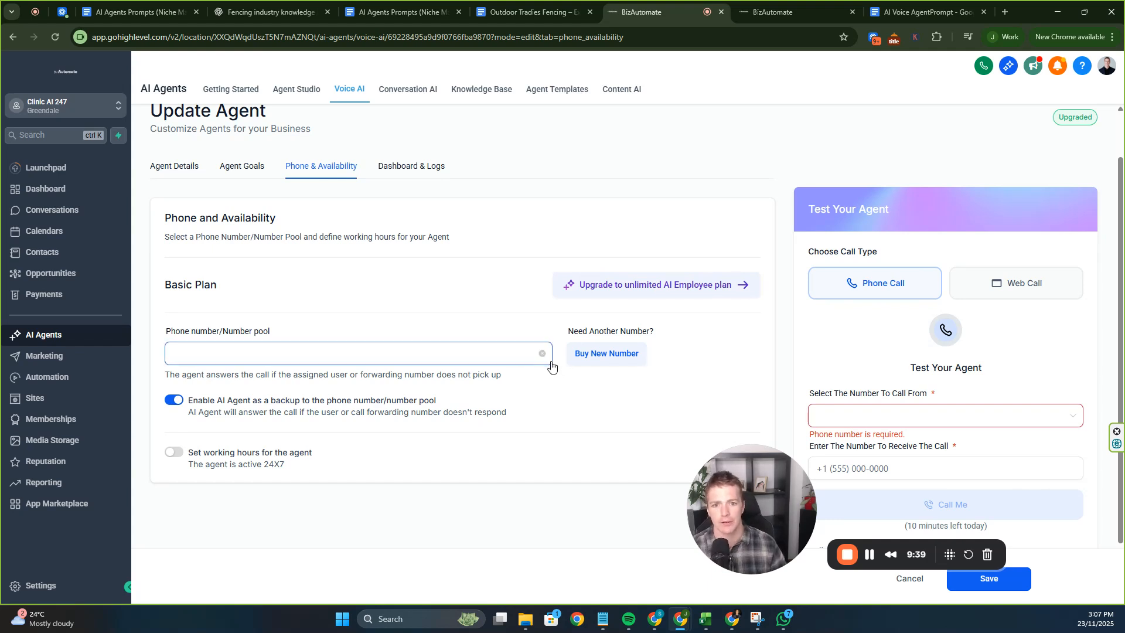
{"action": "left_click", "coordinate": [488, 362]}
{"action": "left_click", "coordinate": [598, 356]}
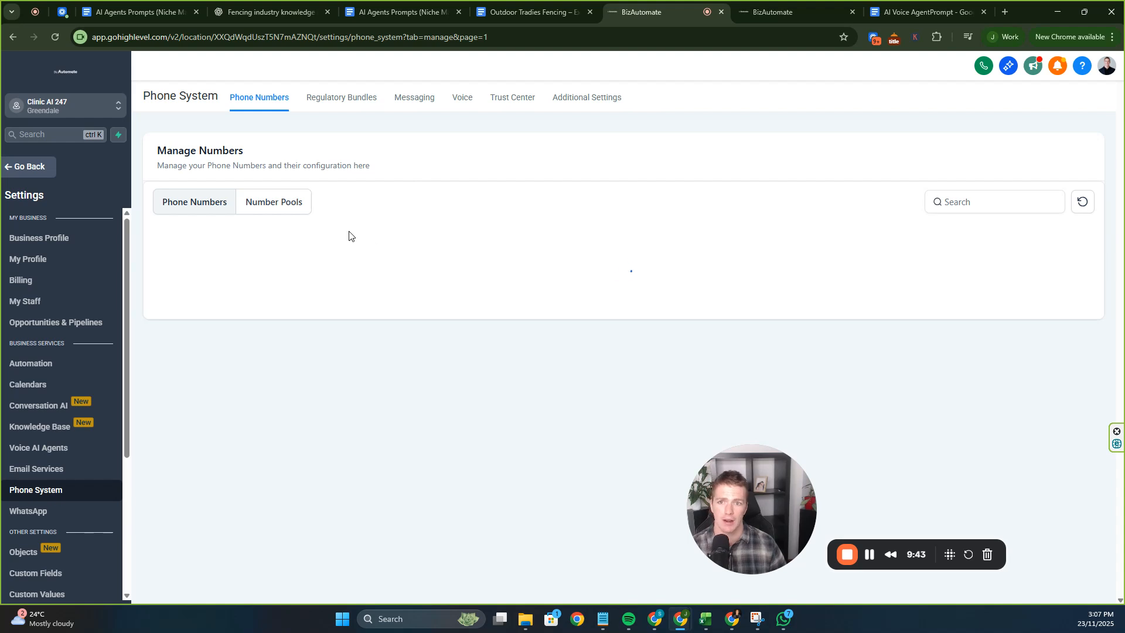
Confirm the Australian regulatory bundle is approved, then start adding a phone number.
{"action": "left_click", "coordinate": [321, 100]}
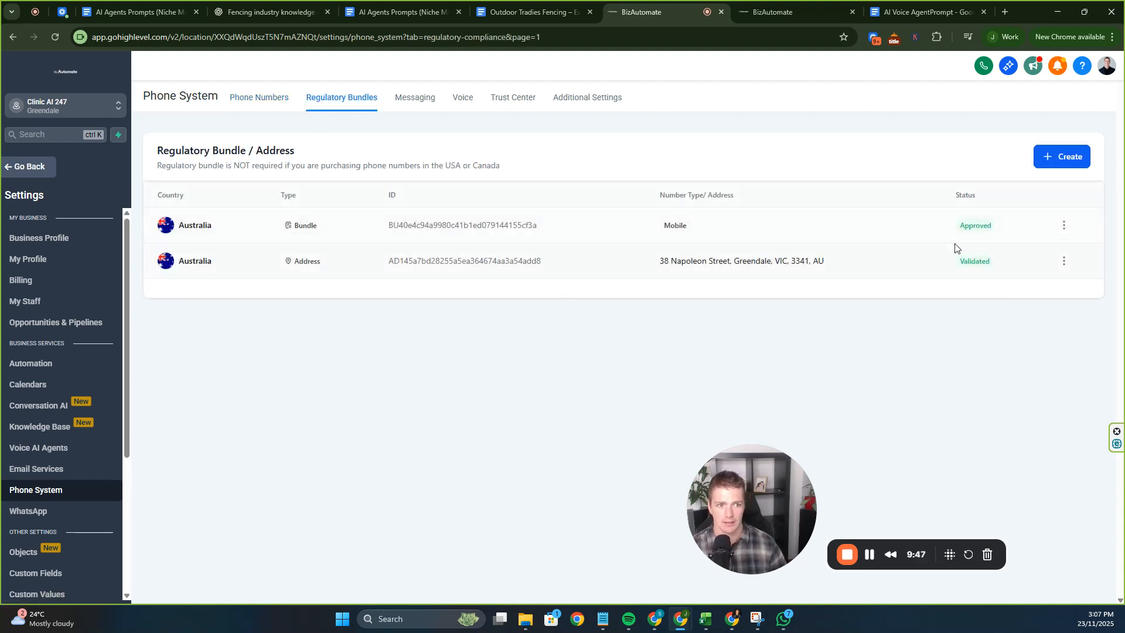
{"action": "left_click", "coordinate": [256, 103]}
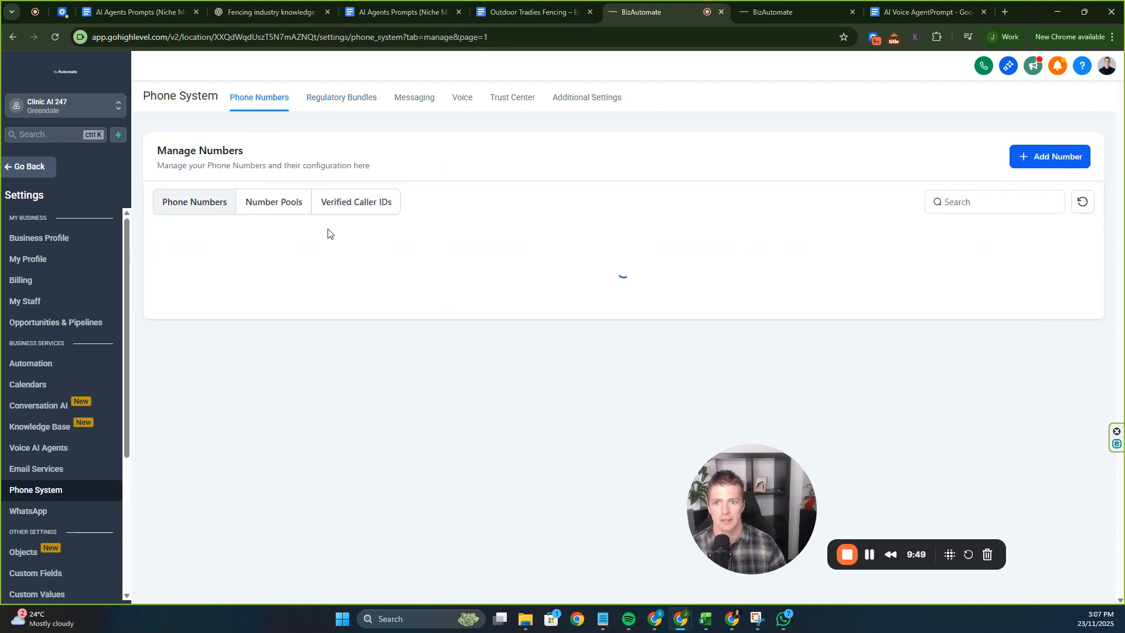
{"action": "left_click", "coordinate": [1033, 167]}
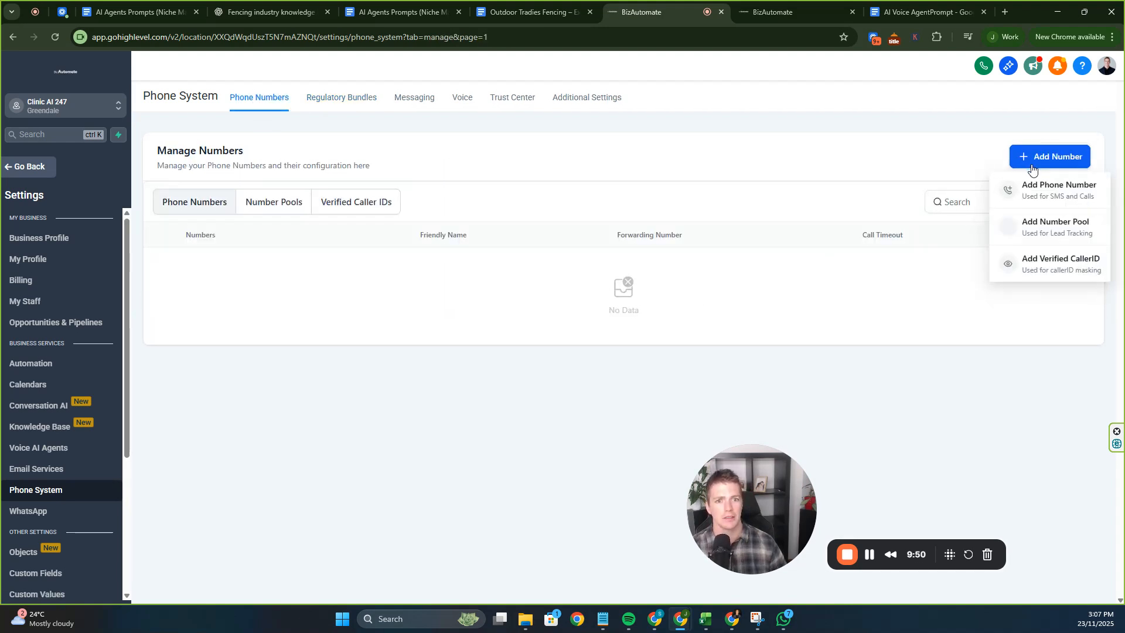
{"action": "left_click", "coordinate": [1022, 202]}
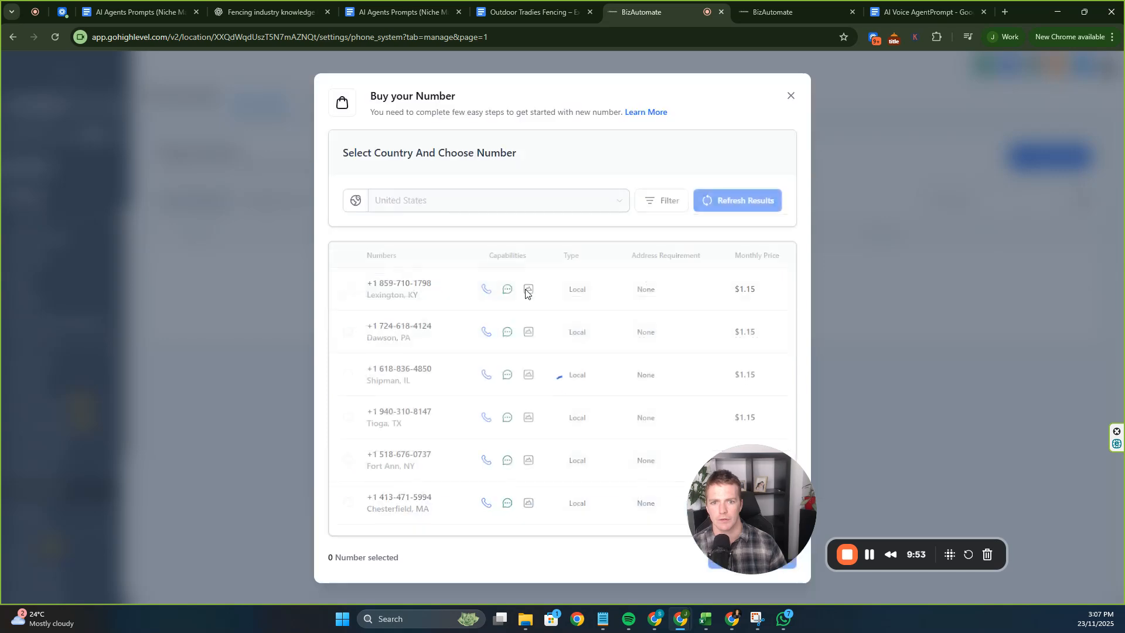
{"action": "left_click", "coordinate": [513, 205]}
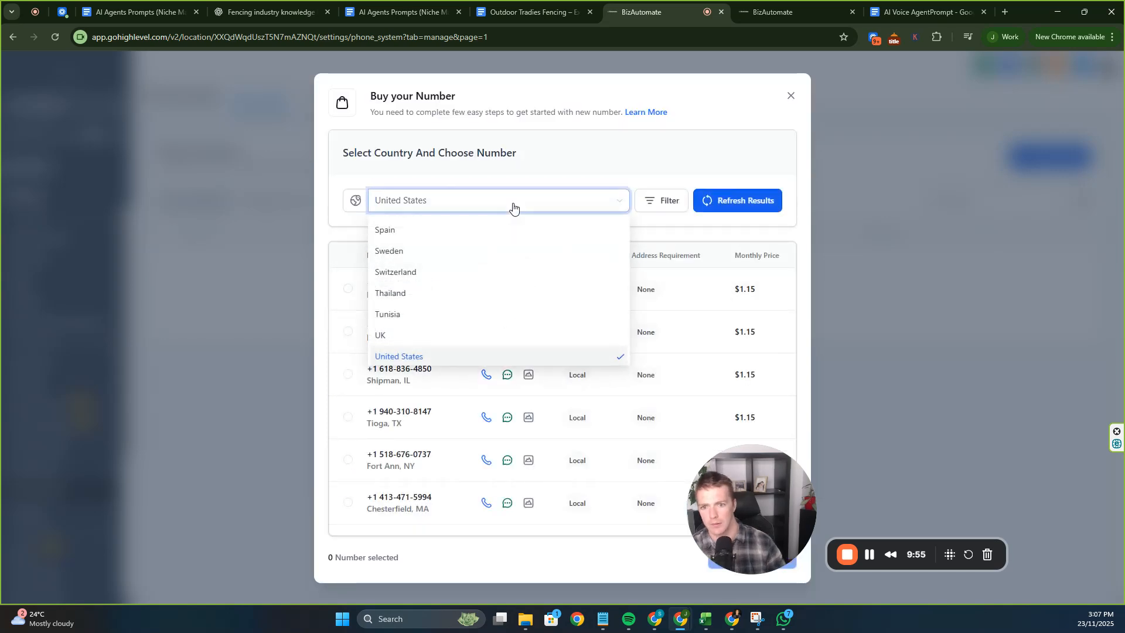
{"action": "type", "text": "aus"}
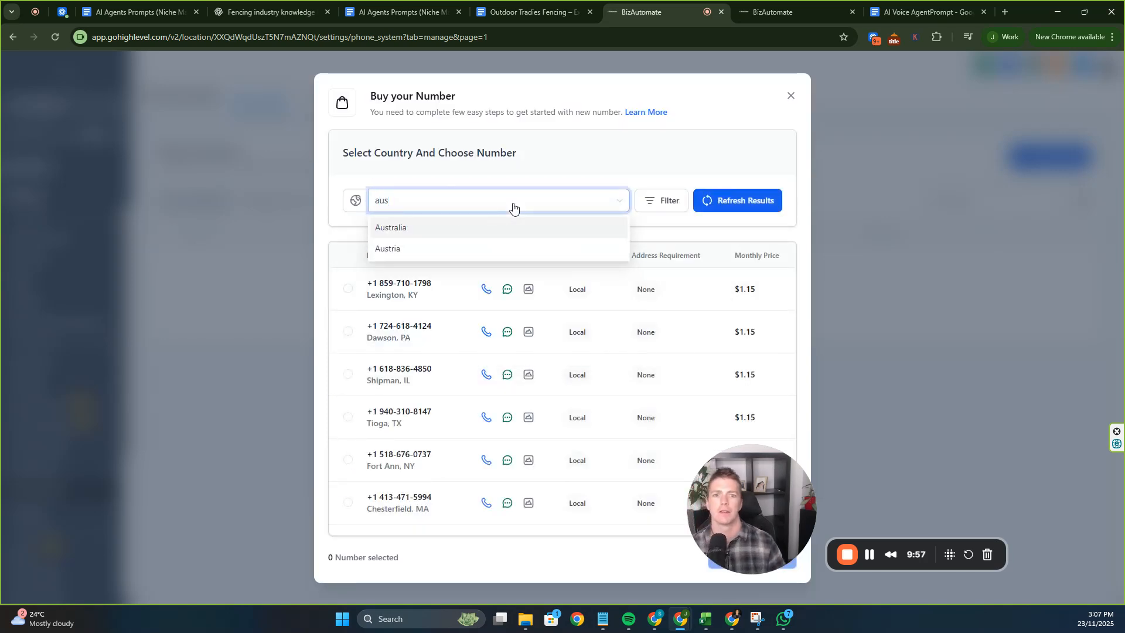
{"action": "left_click", "coordinate": [513, 233]}
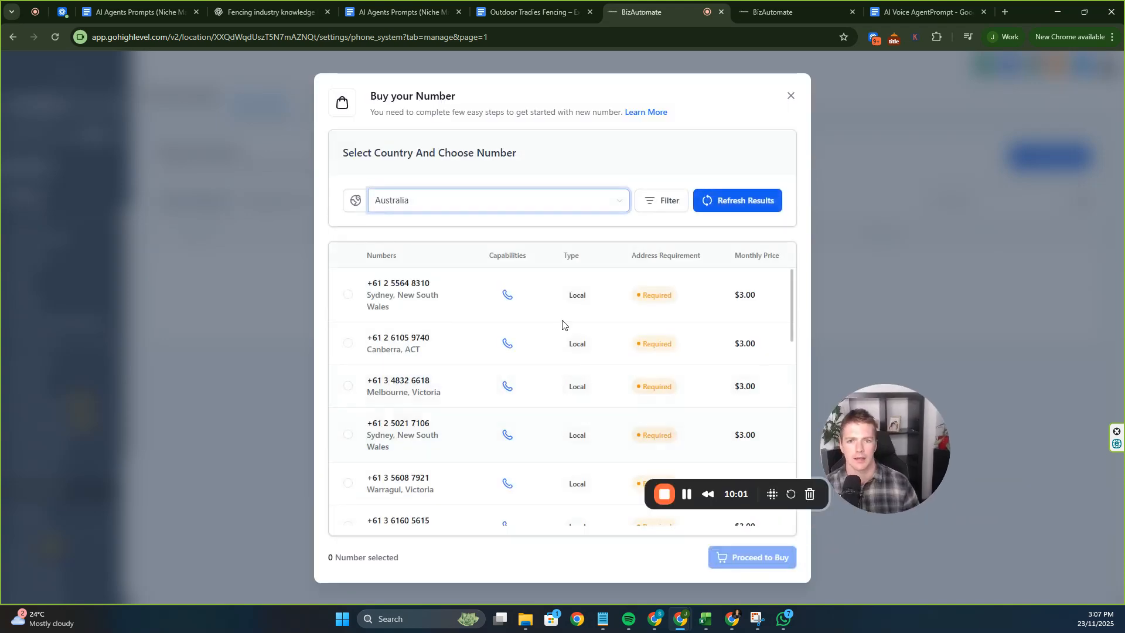
{"action": "scroll", "coordinate": [562, 325], "scroll_direction": "down", "scroll_amount": 15}
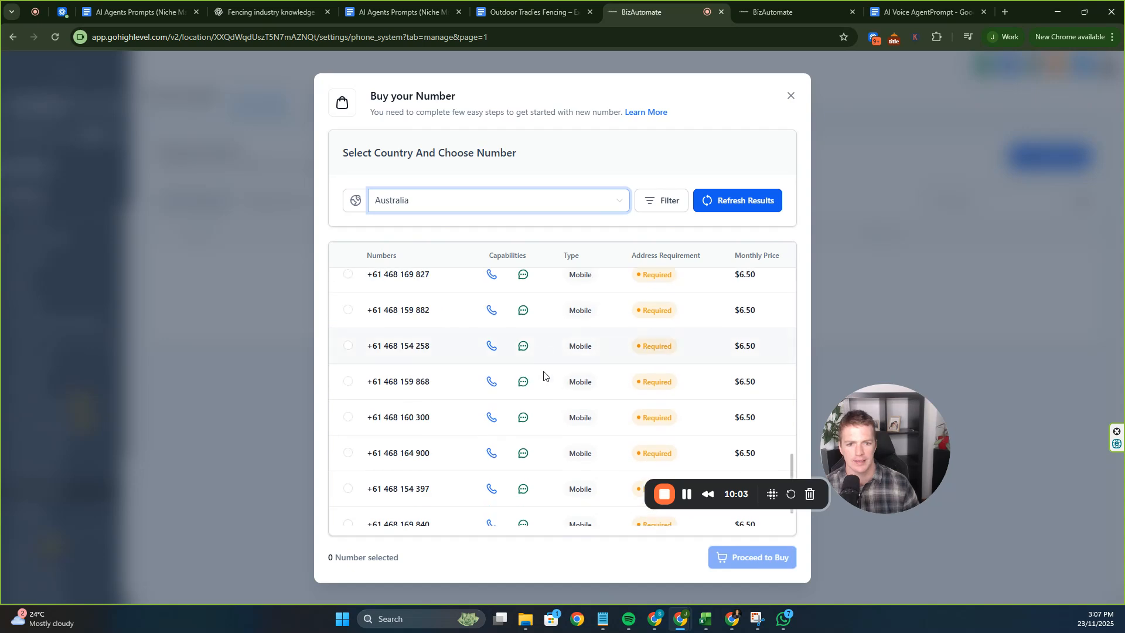
{"action": "left_click", "coordinate": [348, 311]}
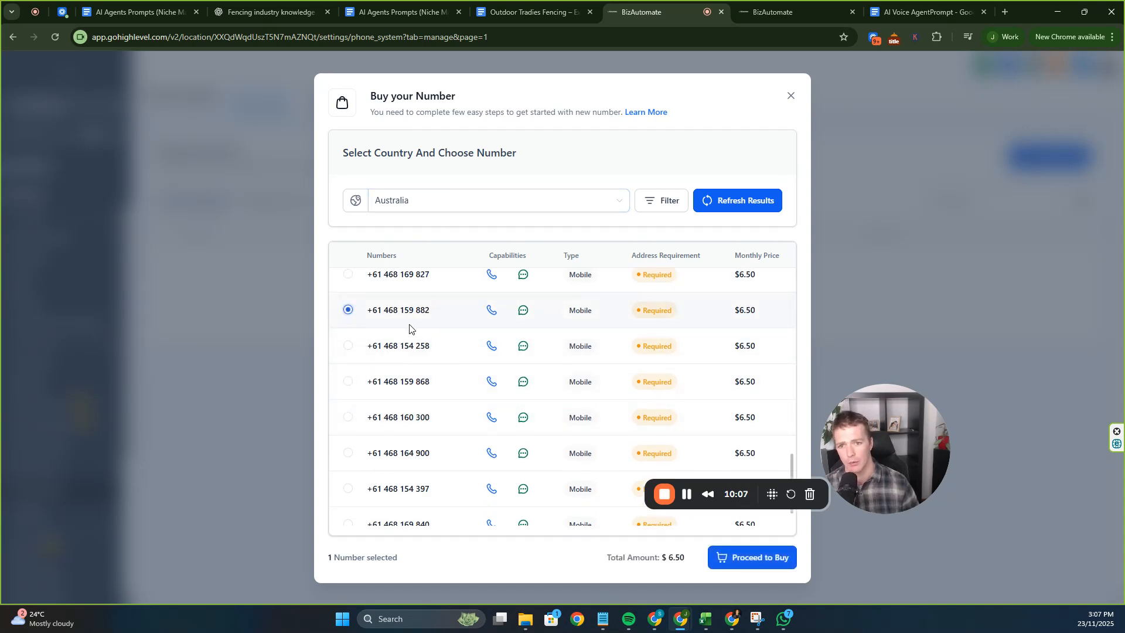
{"action": "scroll", "coordinate": [469, 369], "scroll_direction": "up", "scroll_amount": 2}
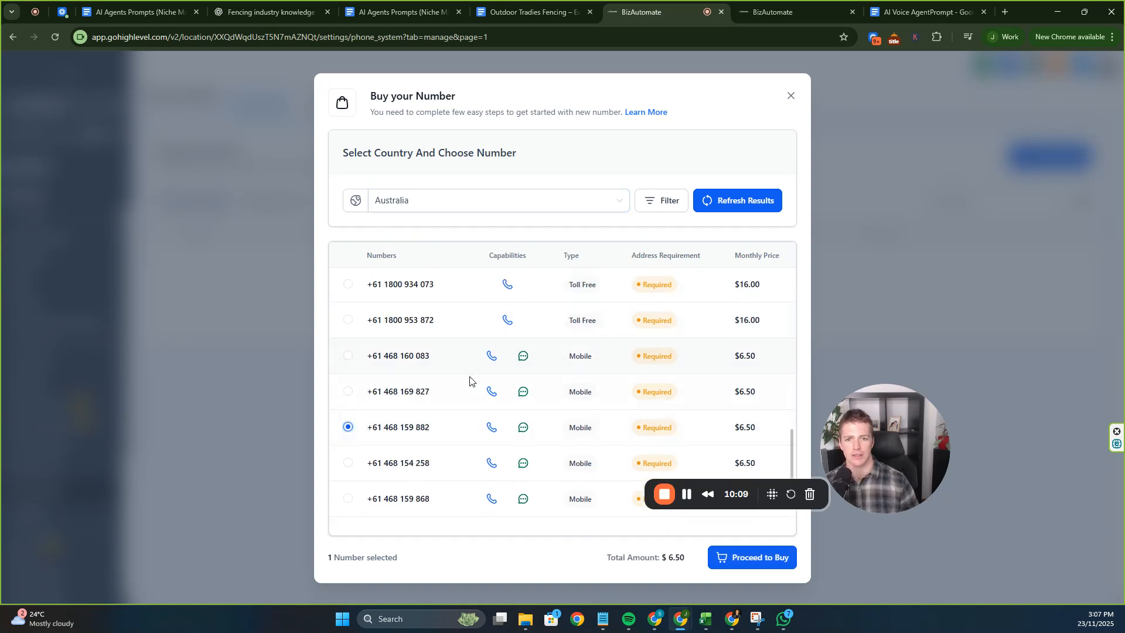
{"action": "scroll", "coordinate": [471, 381], "scroll_direction": "down", "scroll_amount": 2}
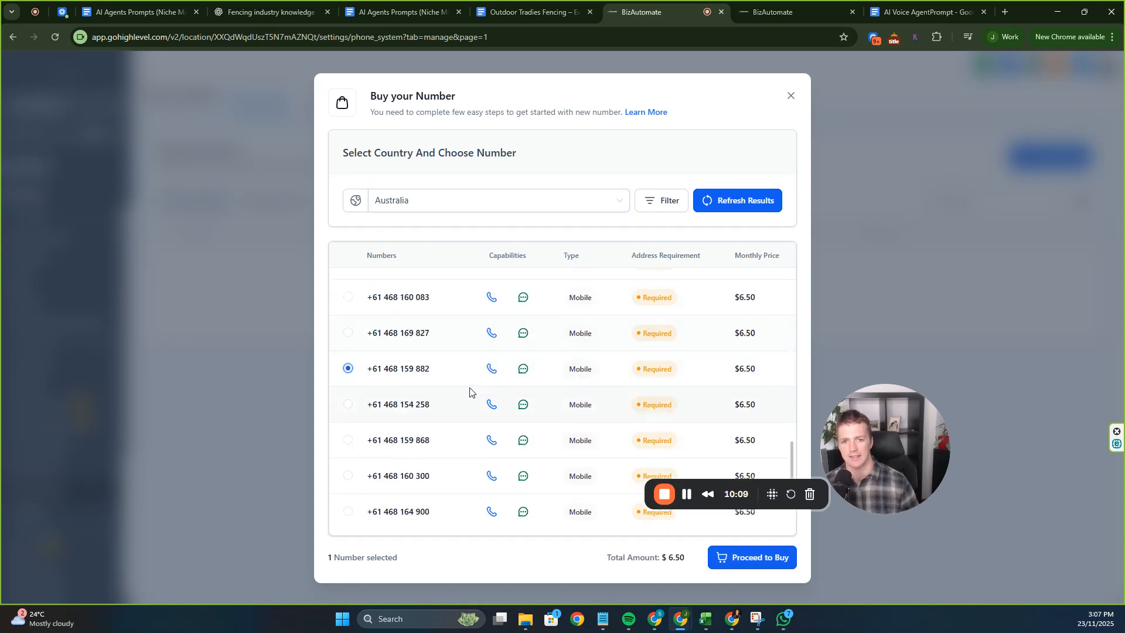
{"action": "left_click", "coordinate": [738, 556]}
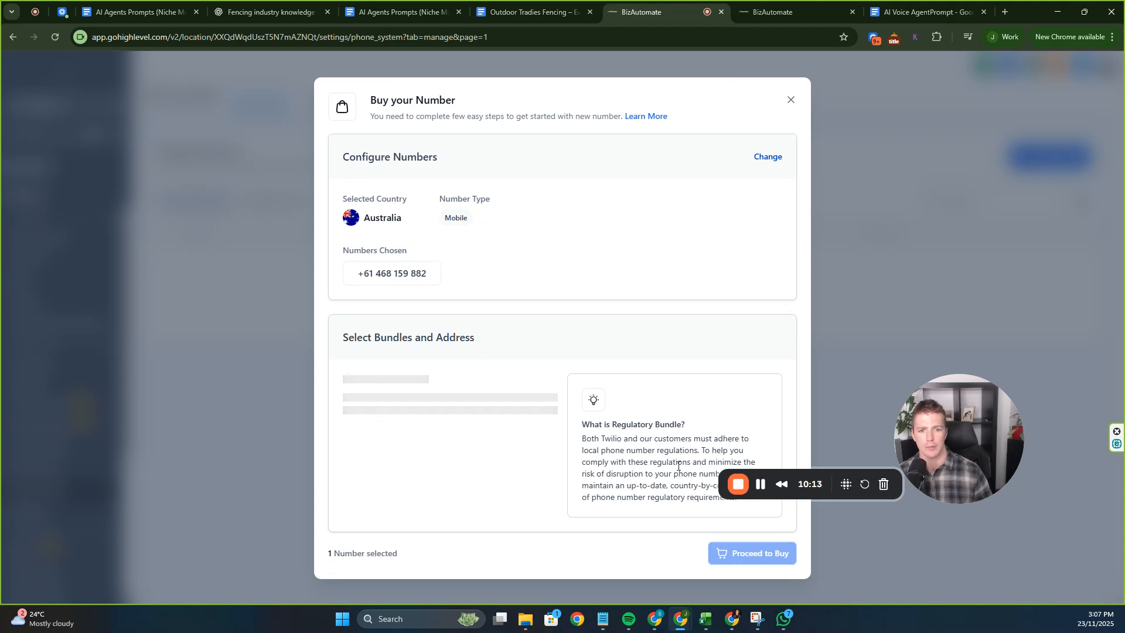
Register the number with the saved address and the BizAutomate PTY LTD - AU bundle.
{"action": "left_click", "coordinate": [494, 410]}
{"action": "left_click", "coordinate": [465, 439]}
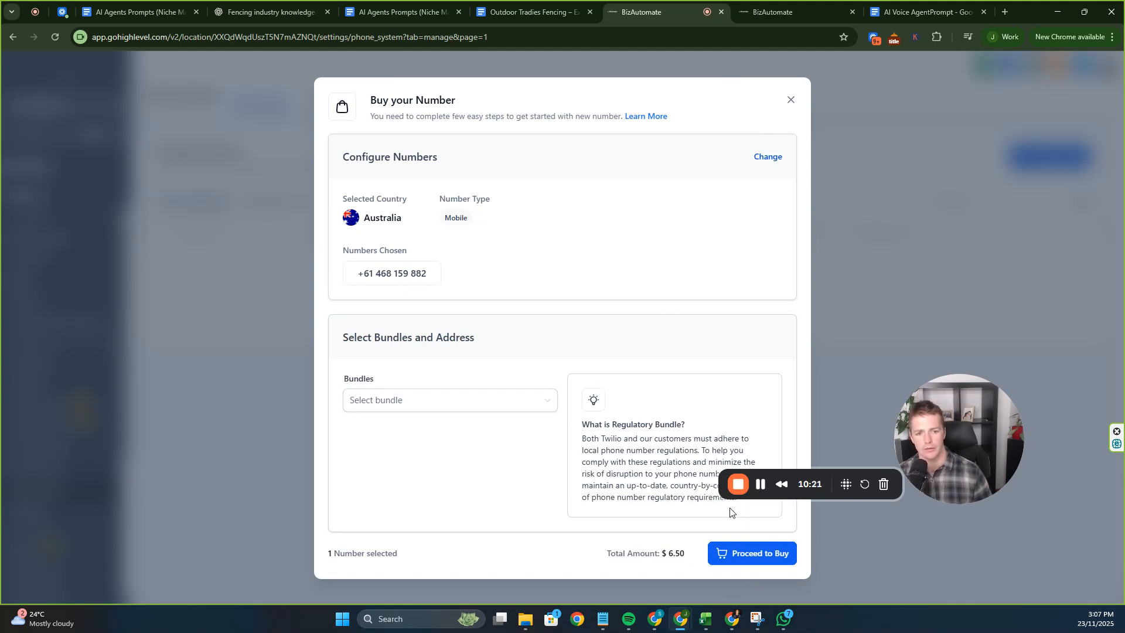
{"action": "left_click", "coordinate": [516, 407]}
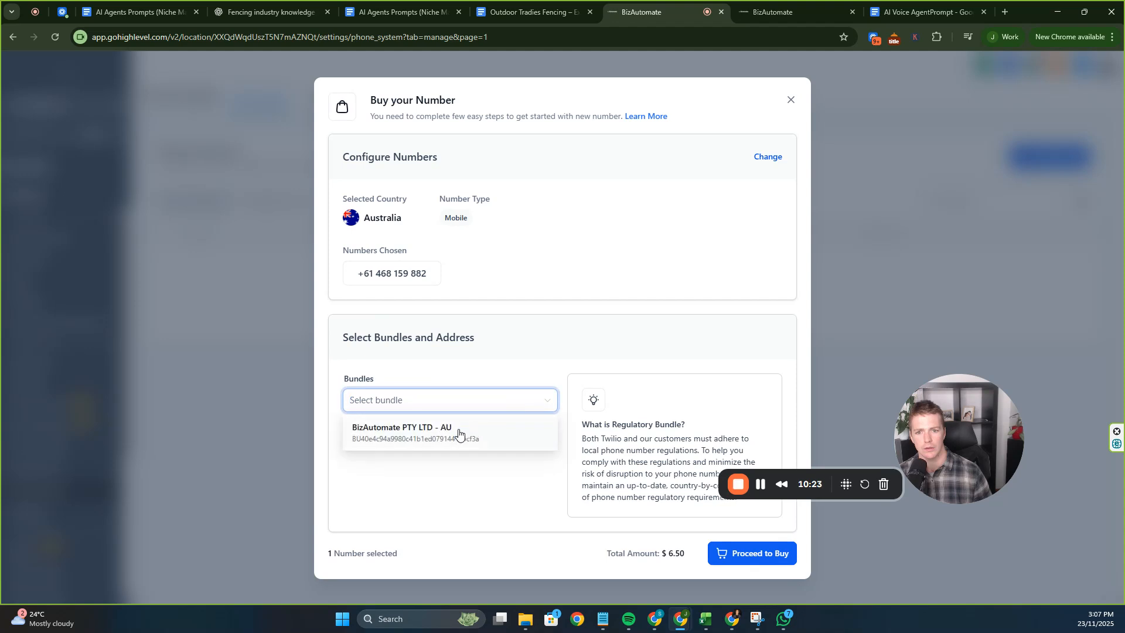
{"action": "left_click", "coordinate": [459, 433]}
Complete the number purchase and return to the voice agent's settings.
{"action": "left_click", "coordinate": [746, 554]}
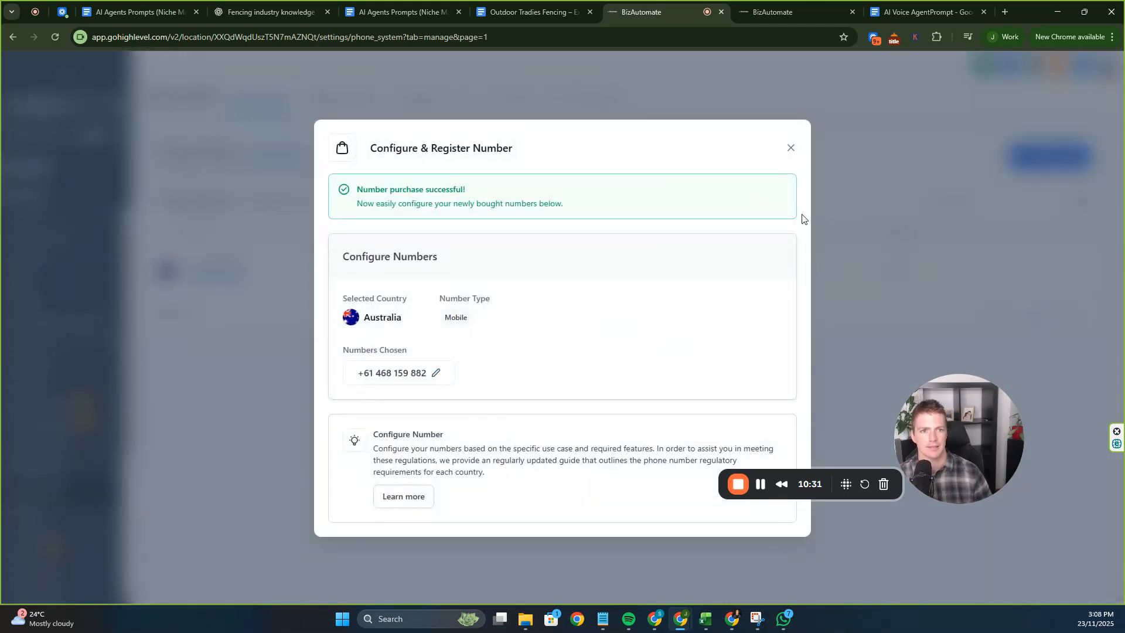
{"action": "left_click", "coordinate": [791, 148]}
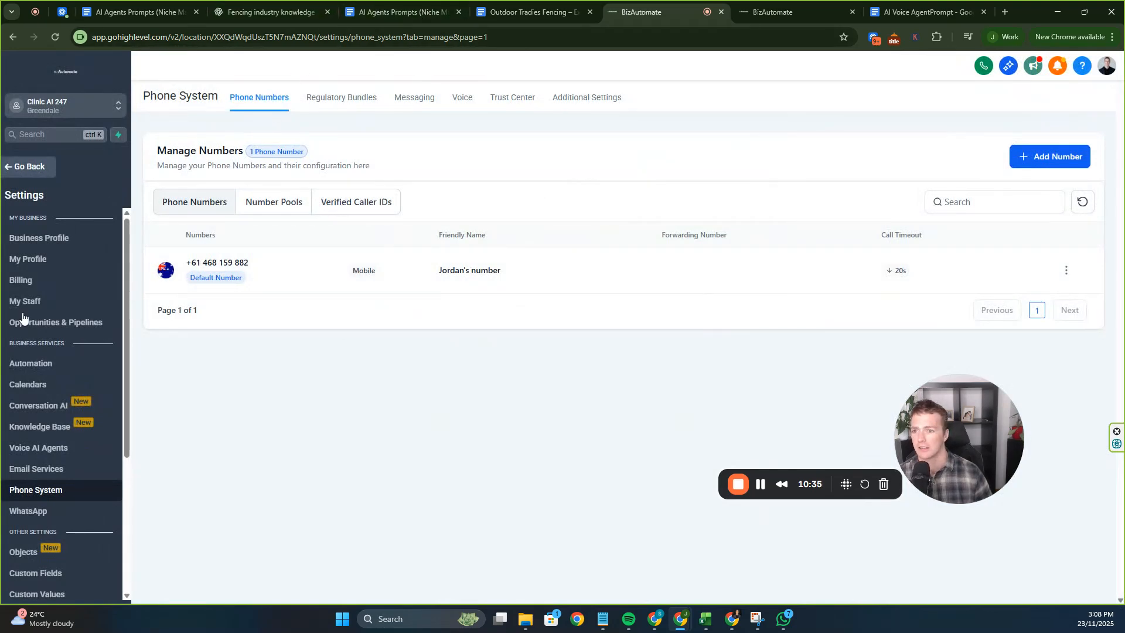
{"action": "left_click", "coordinate": [24, 167]}
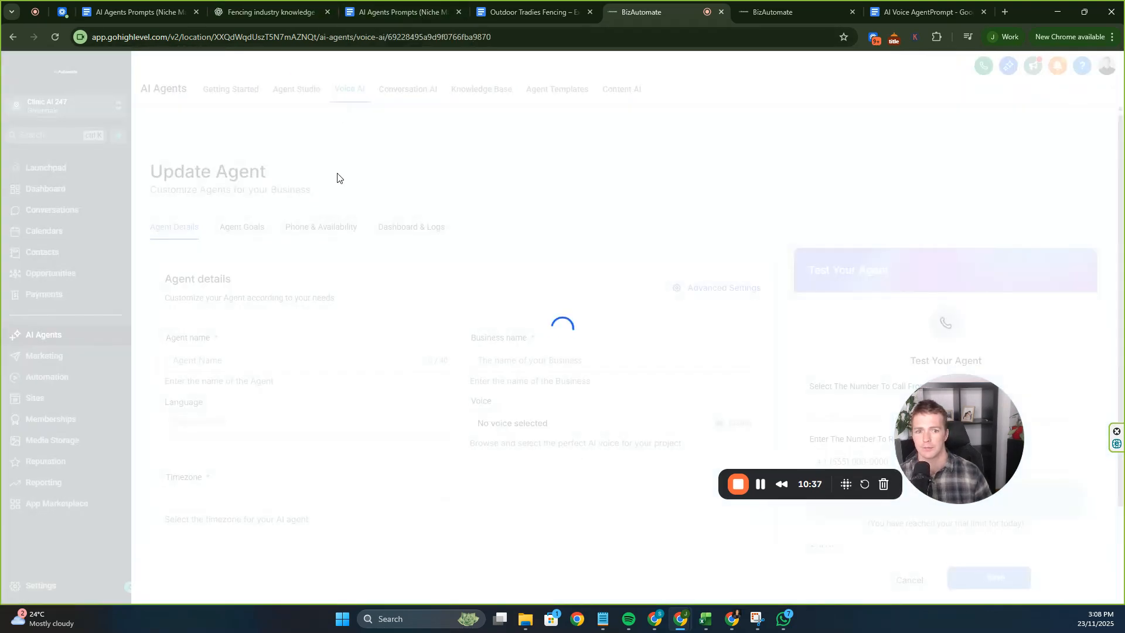
Leave the agent's voice unchanged and switch to its Phone & Availability settings.
{"action": "scroll", "coordinate": [629, 439], "scroll_direction": "down", "scroll_amount": 2}
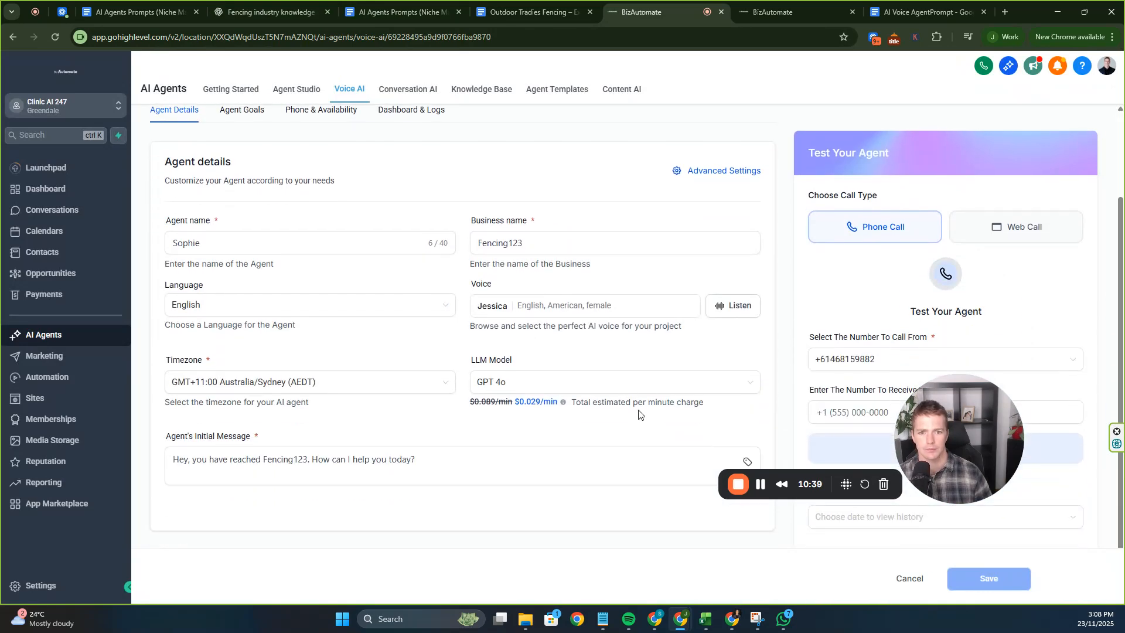
{"action": "left_click", "coordinate": [602, 306]}
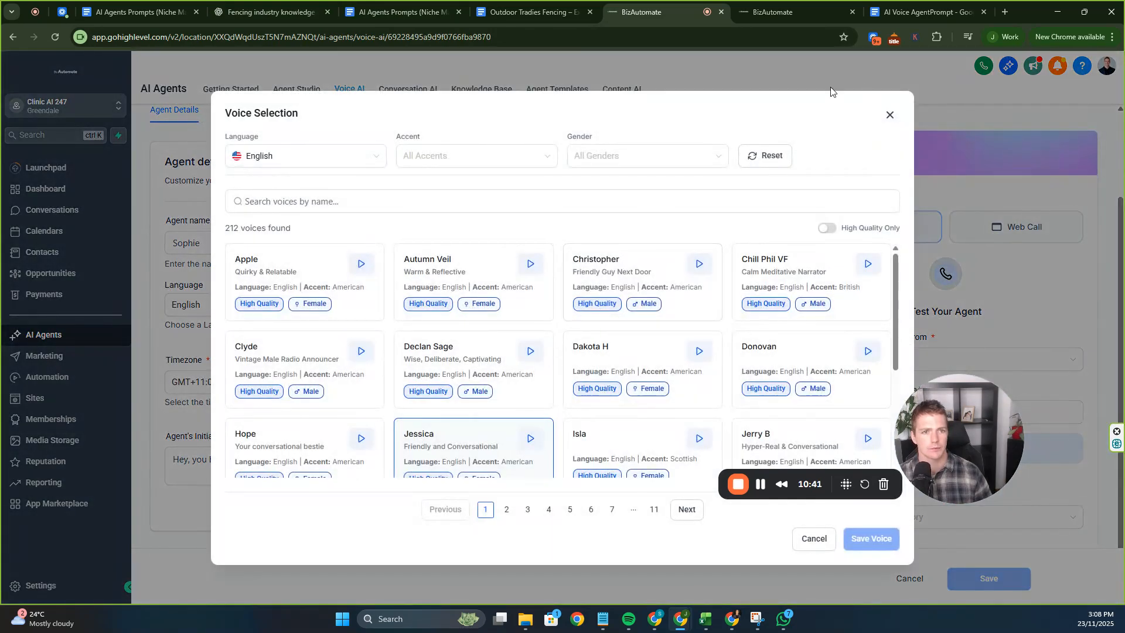
{"action": "left_click", "coordinate": [887, 116]}
{"action": "left_click_drag", "start_coordinate": [985, 447], "coordinate": [486, 455]}
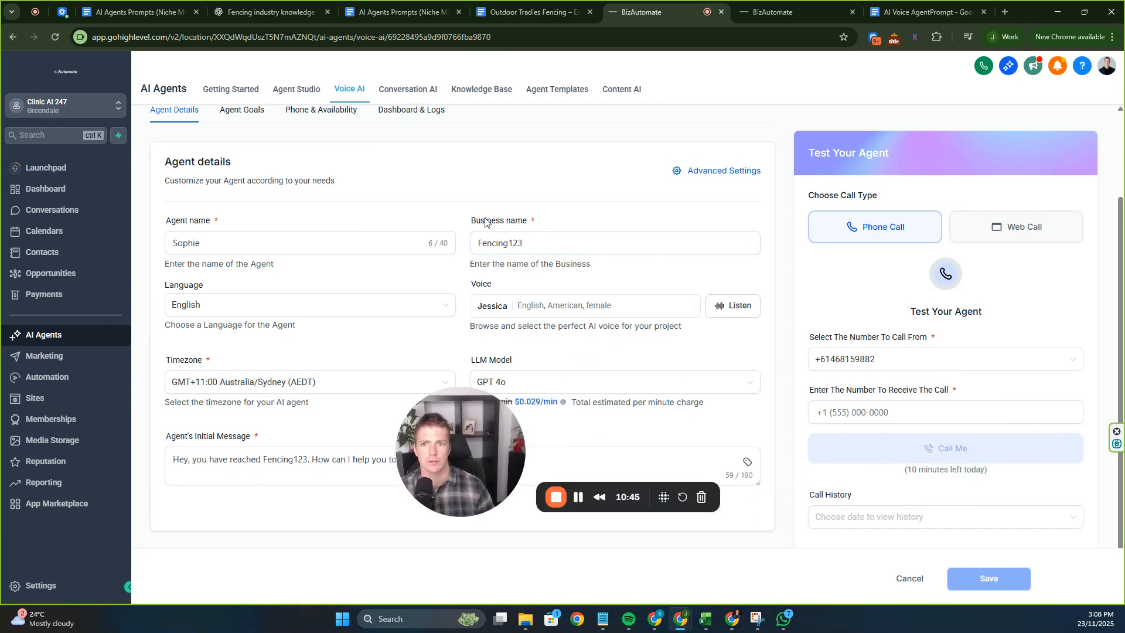
{"action": "scroll", "coordinate": [487, 223], "scroll_direction": "up", "scroll_amount": 2}
{"action": "left_click", "coordinate": [321, 227]}
{"action": "left_click_drag", "start_coordinate": [445, 463], "coordinate": [729, 329]}
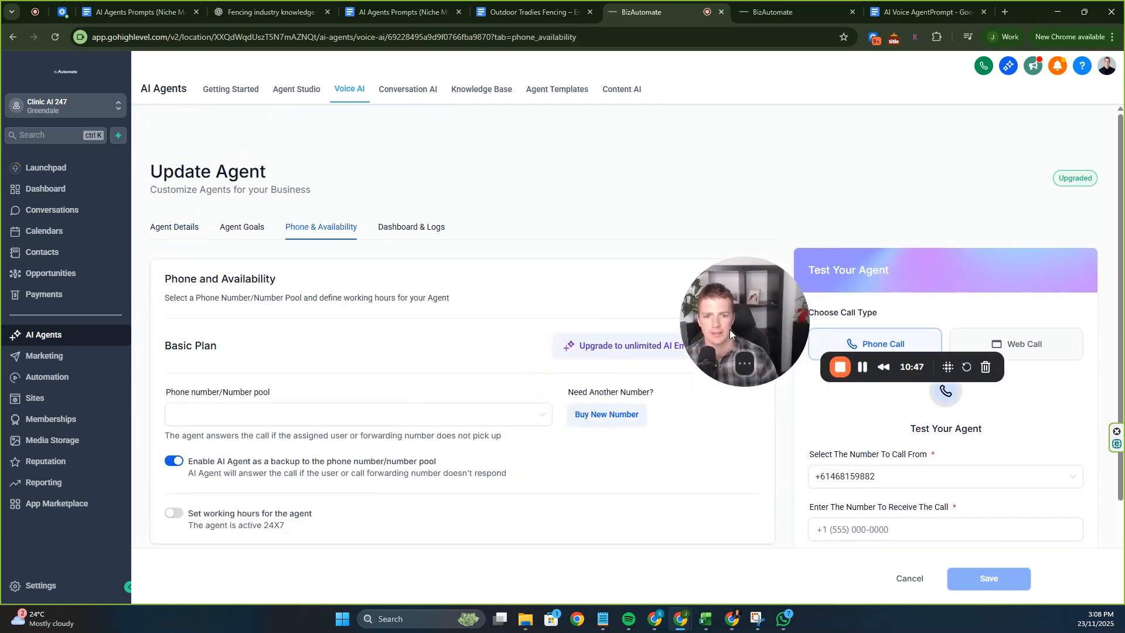
{"action": "left_click", "coordinate": [514, 416]}
{"action": "left_click", "coordinate": [286, 463]}
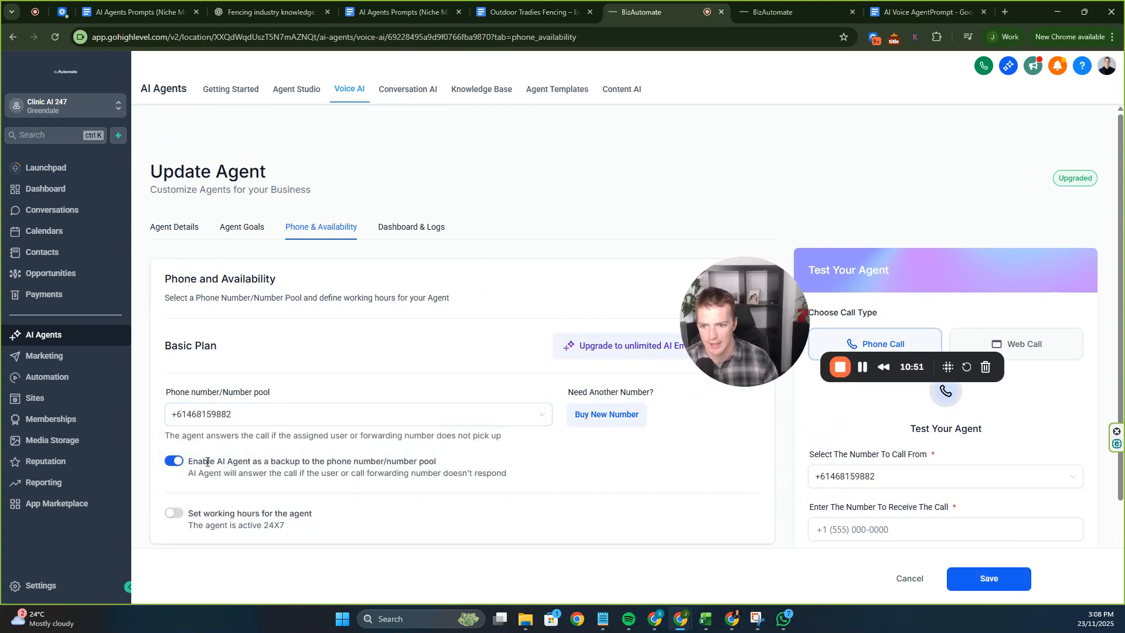
{"action": "left_click_drag", "start_coordinate": [203, 463], "coordinate": [449, 486]}
{"action": "left_click", "coordinate": [330, 471]}
{"action": "left_click_drag", "start_coordinate": [315, 515], "coordinate": [231, 480]}
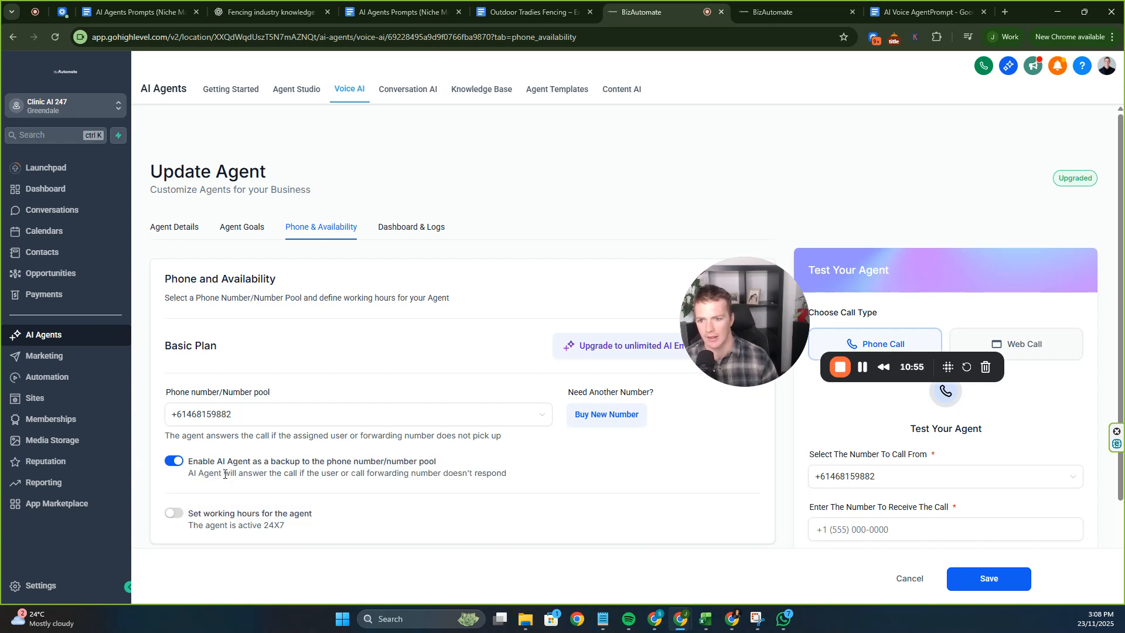
{"action": "triple_click", "coordinate": [228, 473]}
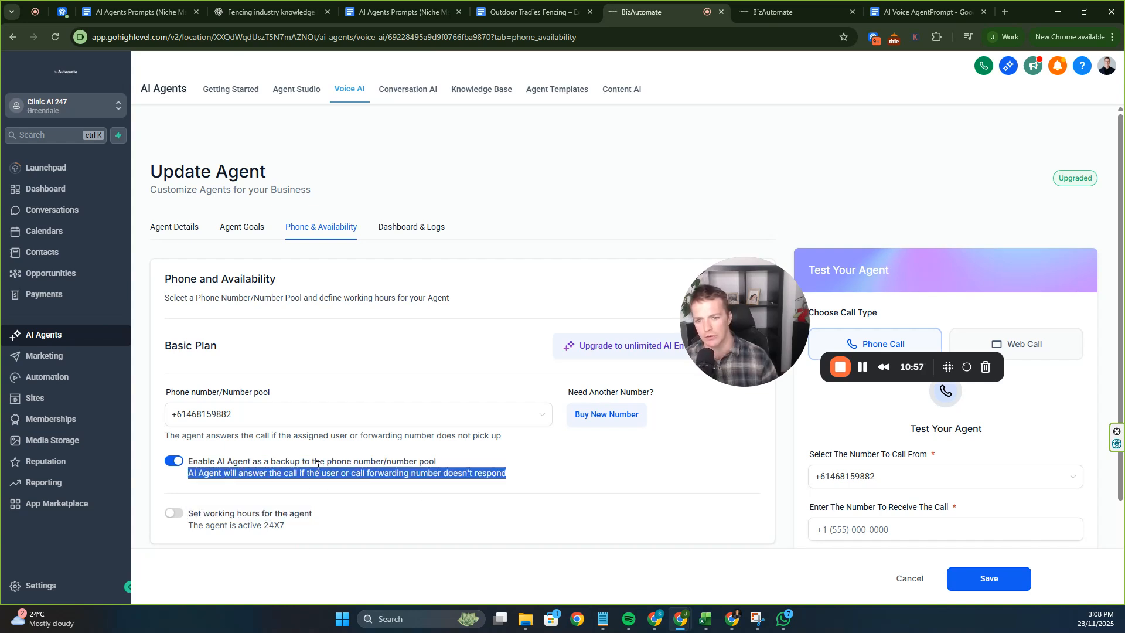
{"action": "left_click", "coordinate": [352, 473]}
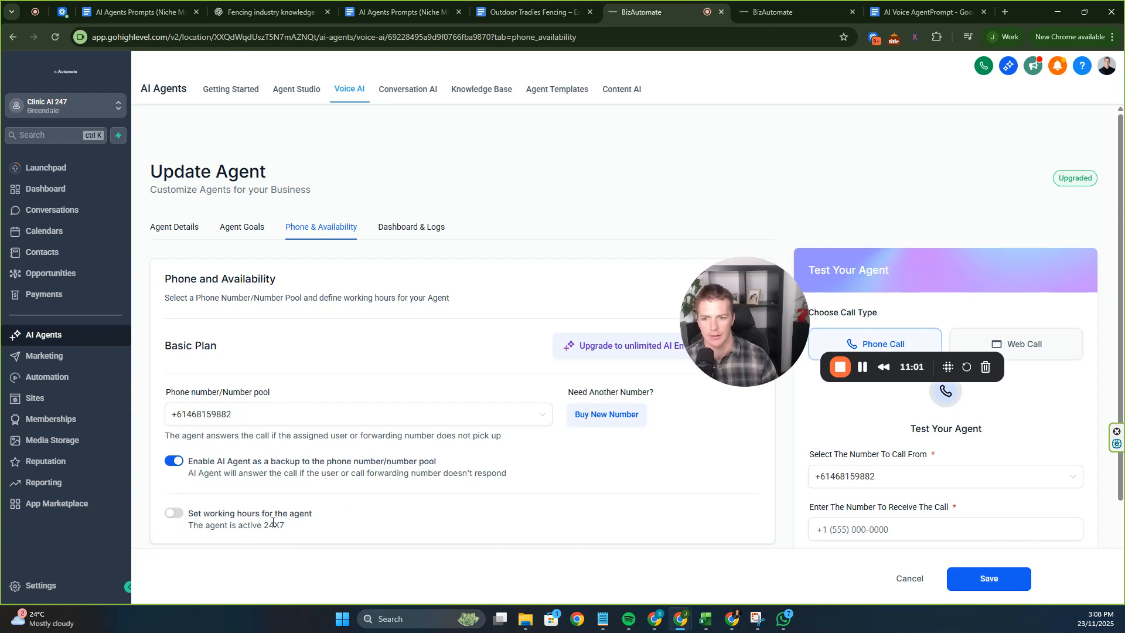
{"action": "left_click_drag", "start_coordinate": [192, 527], "coordinate": [348, 544]}
{"action": "left_click", "coordinate": [348, 544]}
Leave working hours off so the agent stays active 24X7, save, and view Dashboard & Logs.
{"action": "left_click", "coordinate": [174, 513]}
{"action": "scroll", "coordinate": [233, 459], "scroll_direction": "down", "scroll_amount": 4}
{"action": "left_click", "coordinate": [174, 279]}
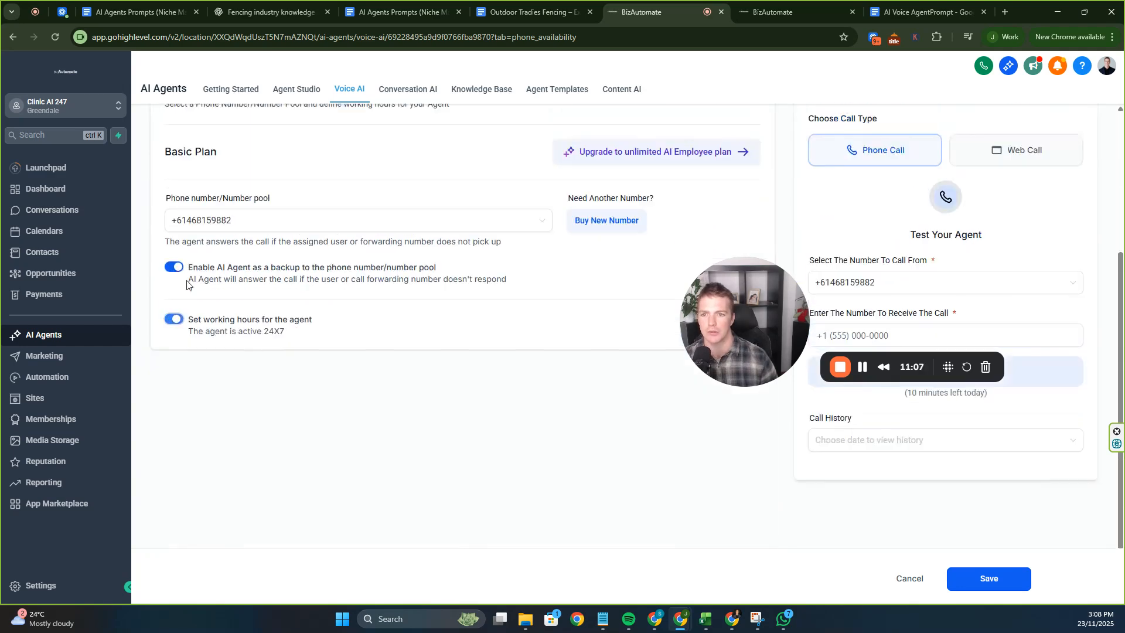
{"action": "left_click", "coordinate": [989, 578]}
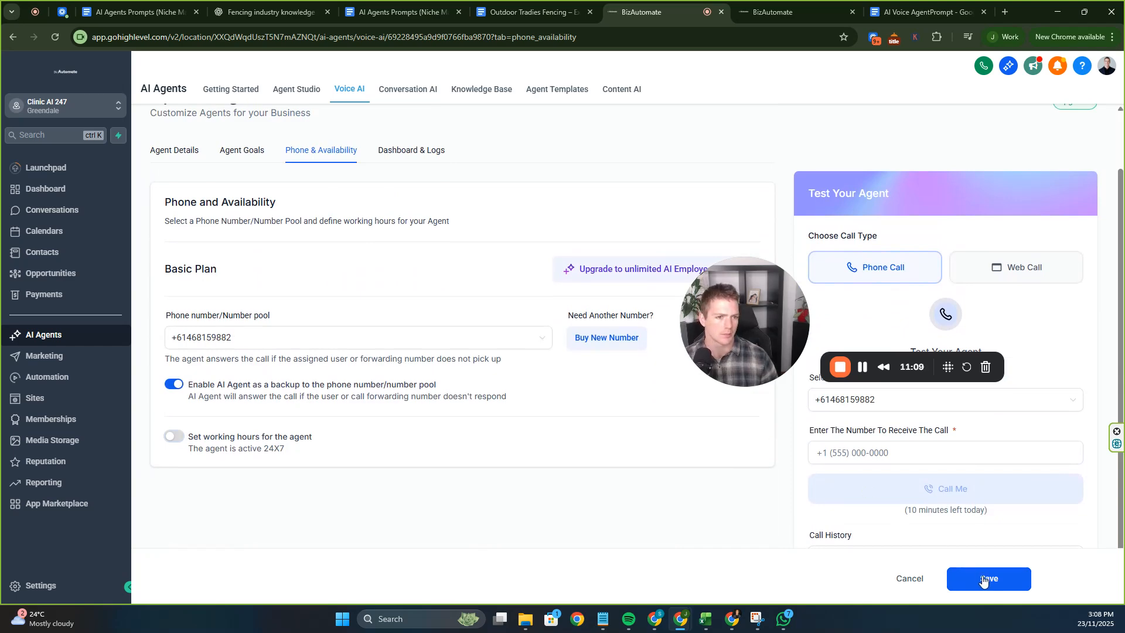
{"action": "left_click_drag", "start_coordinate": [740, 320], "coordinate": [279, 501]}
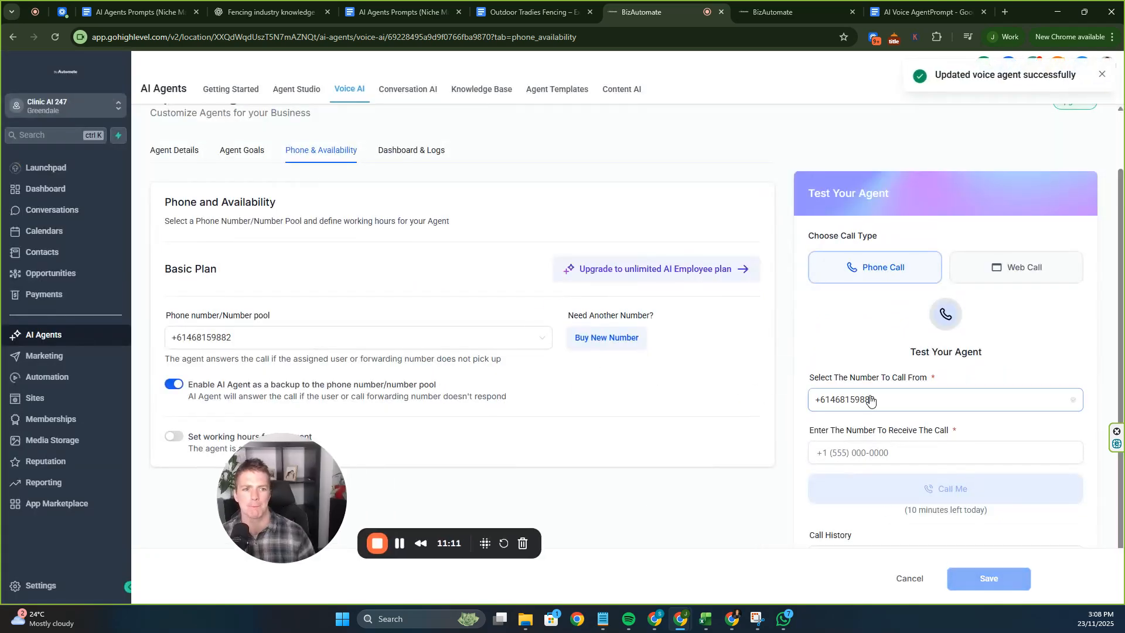
{"action": "left_click", "coordinate": [410, 151]}
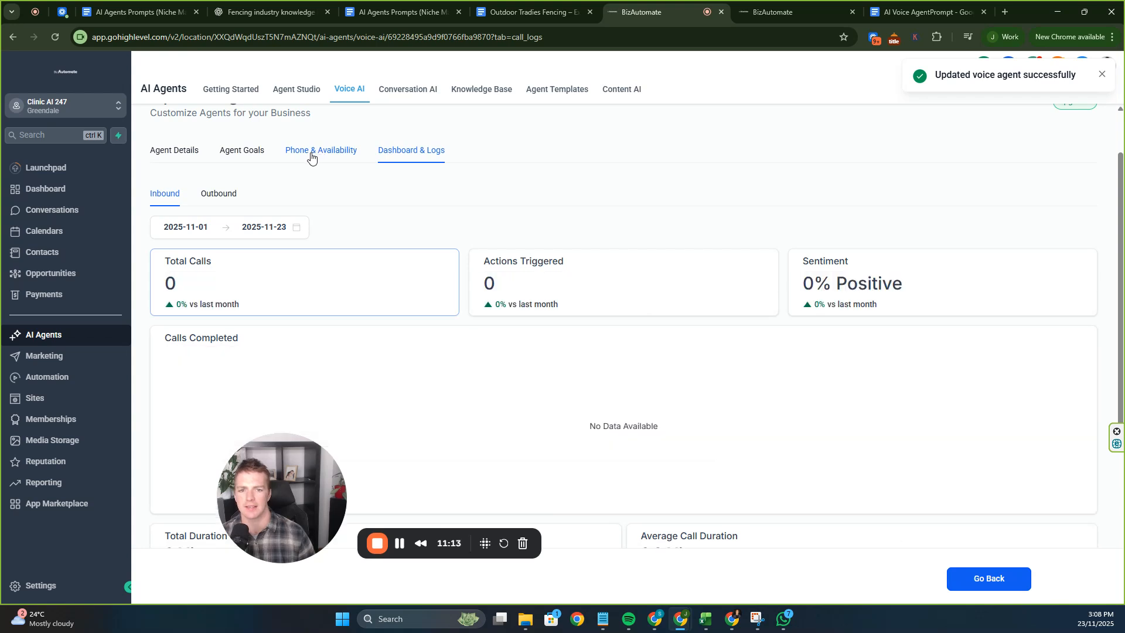
Enter your mobile number with its country code and place a test call from the agent.
{"action": "left_click", "coordinate": [319, 153]}
{"action": "left_click", "coordinate": [920, 458]}
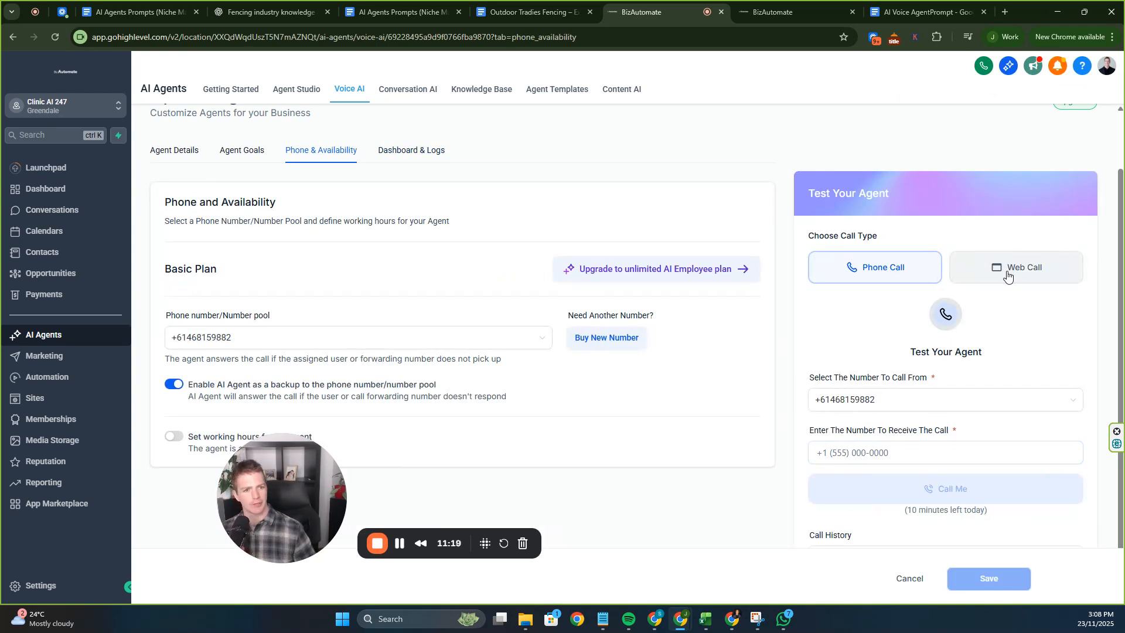
{"action": "left_click", "coordinate": [892, 456]}
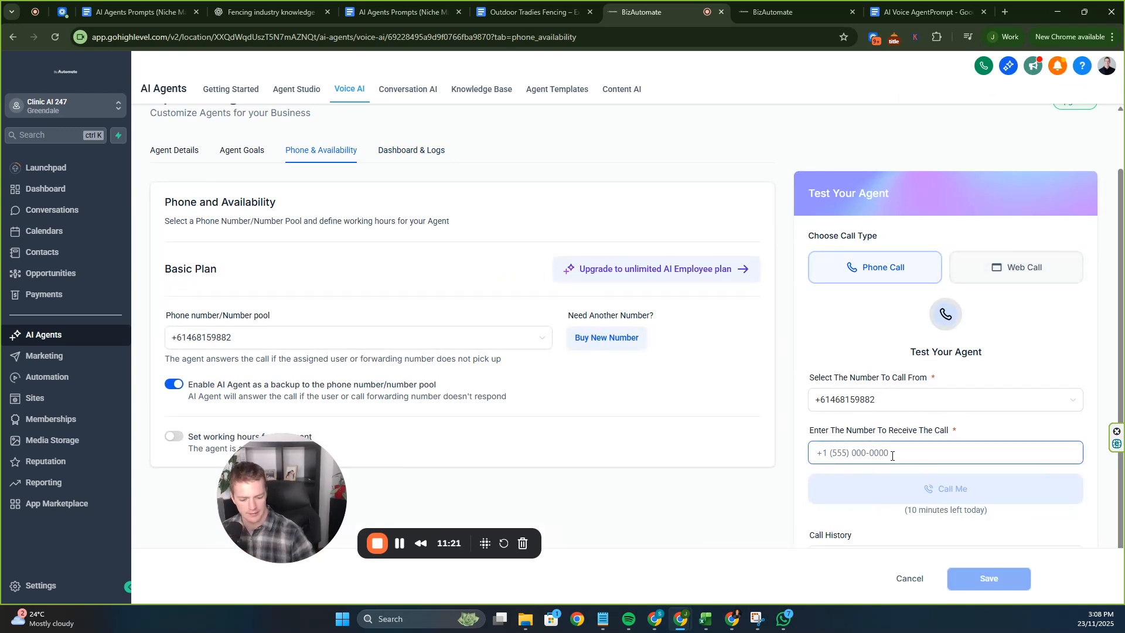
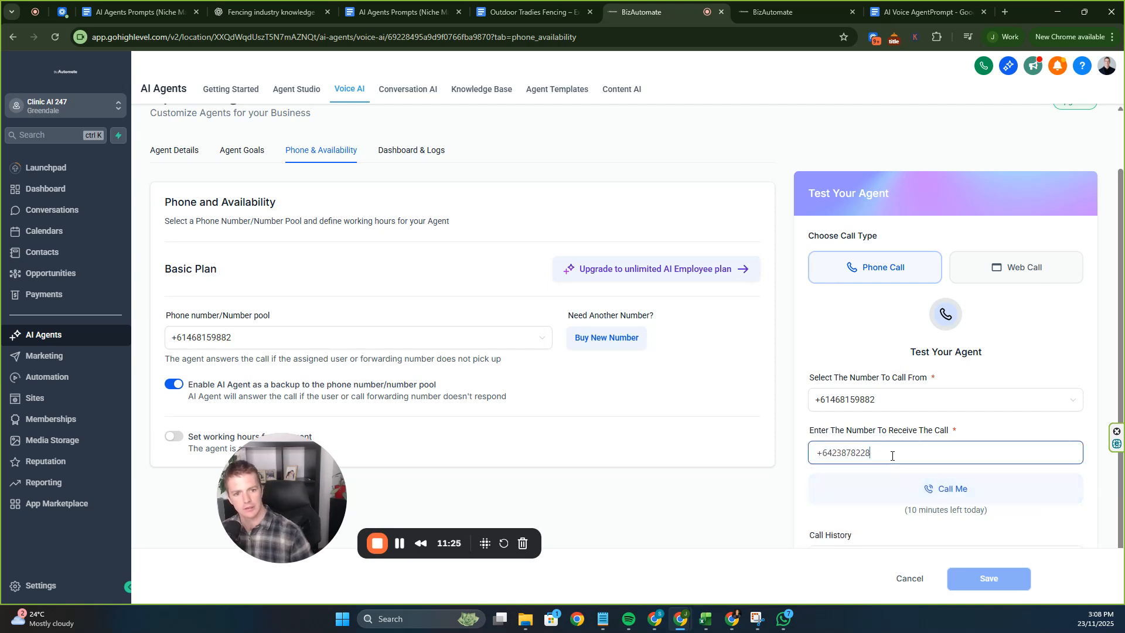
{"action": "left_click", "coordinate": [827, 452]}
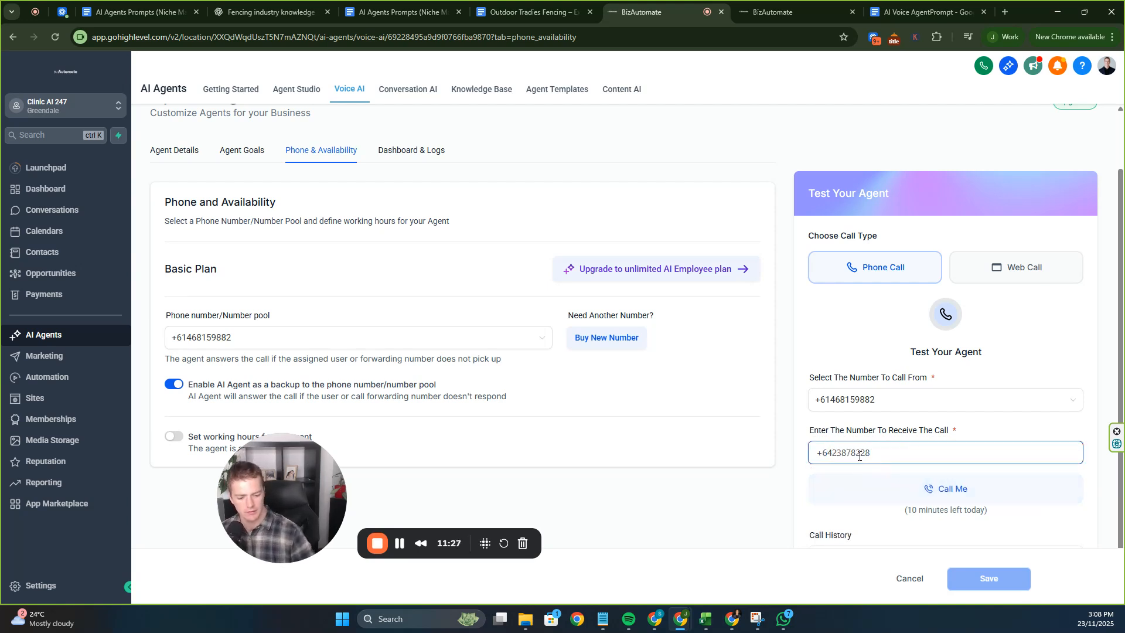
{"action": "type", "text": "1"}
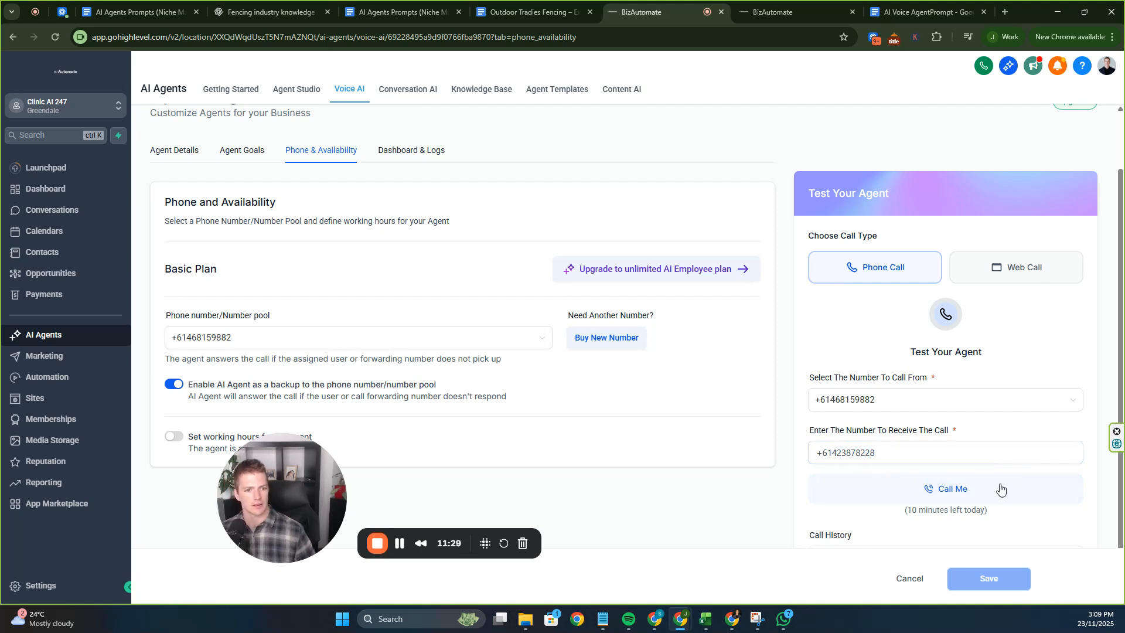
{"action": "left_click", "coordinate": [950, 488]}
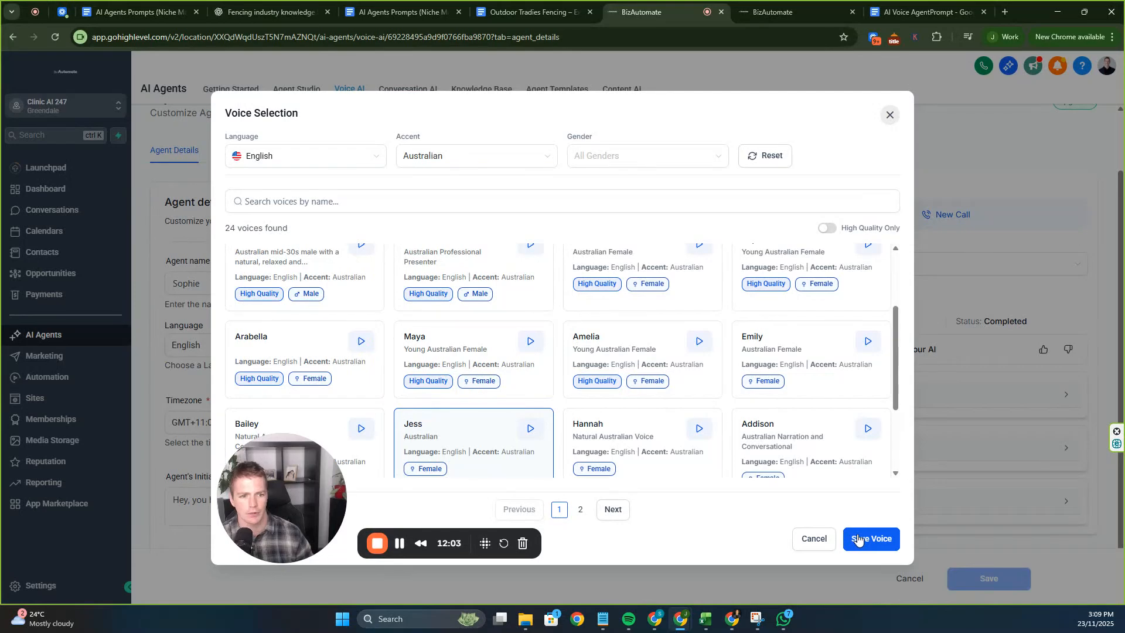
Save Jess as the agent's Australian voice and start a new test call.
{"action": "left_click", "coordinate": [858, 539]}
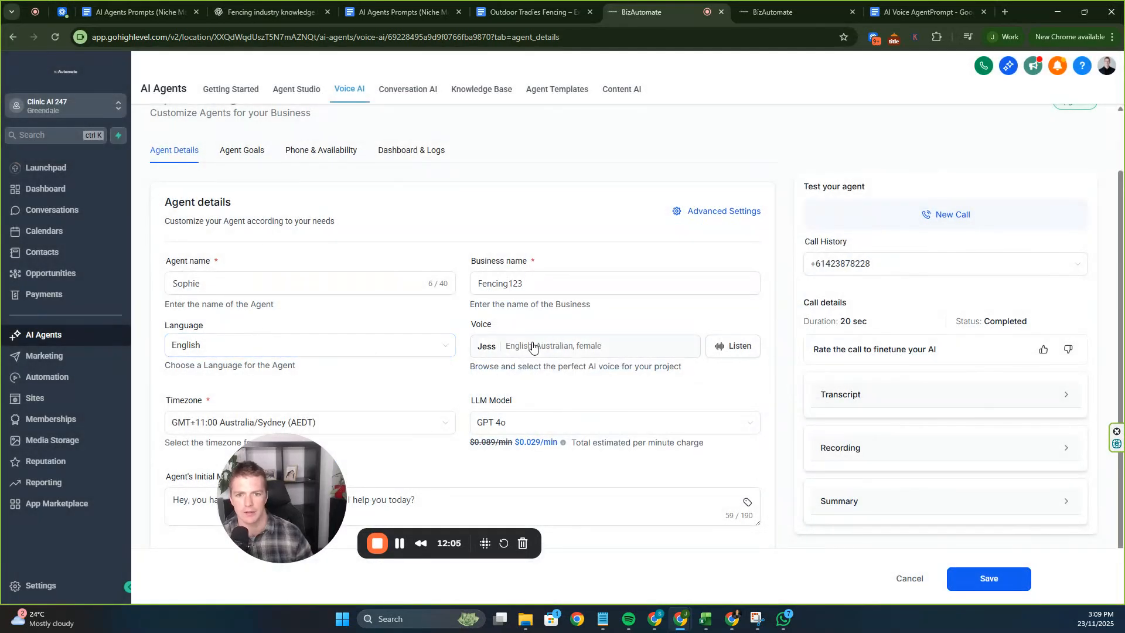
{"action": "left_click", "coordinate": [1023, 579]}
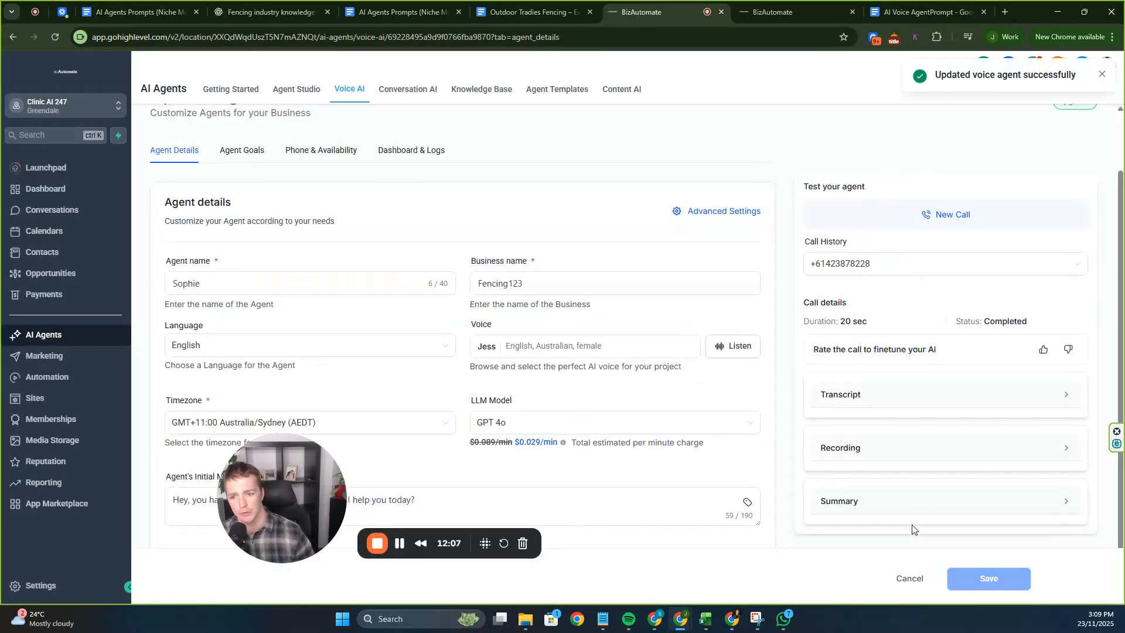
{"action": "scroll", "coordinate": [794, 457], "scroll_direction": "up", "scroll_amount": 3}
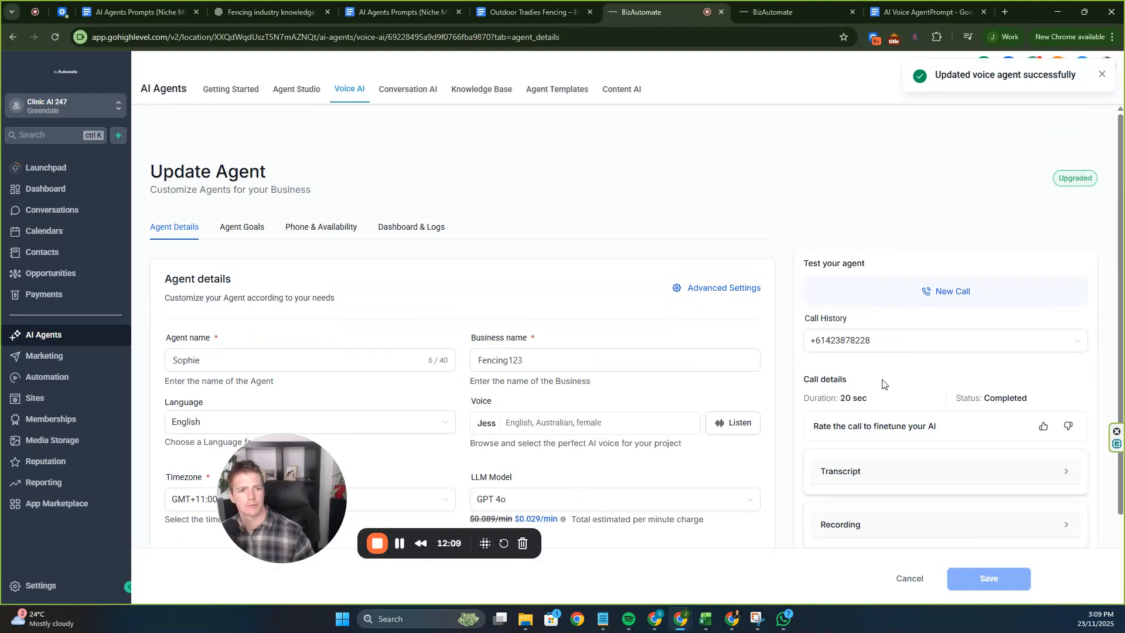
{"action": "left_click", "coordinate": [870, 286]}
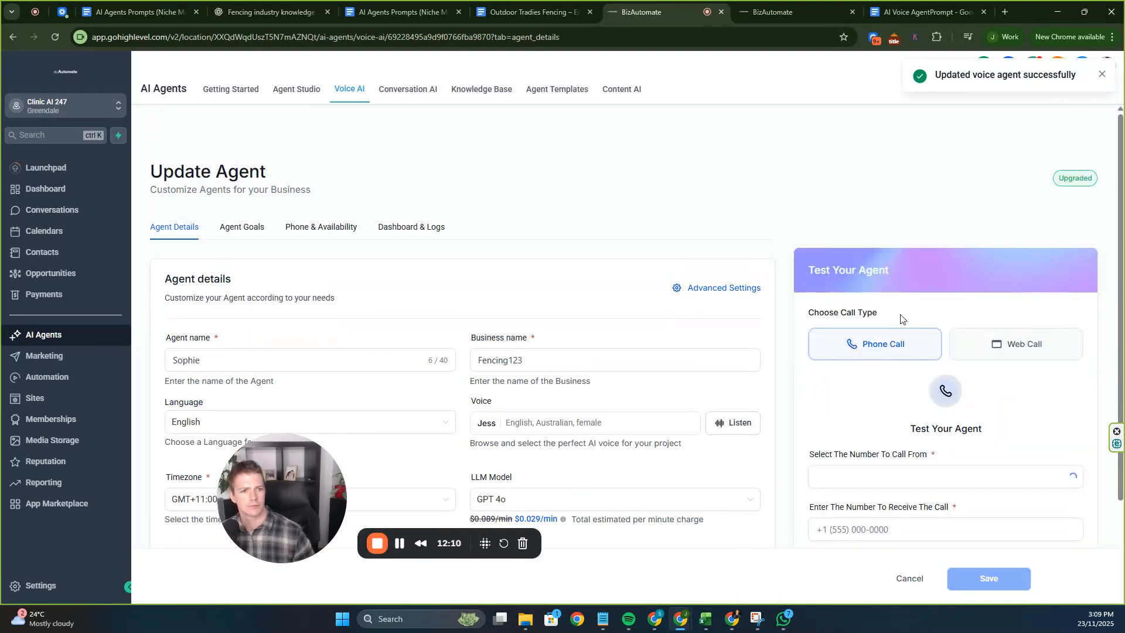
Call your mobile number from Sophie and take the test call until it completes.
{"action": "left_click", "coordinate": [871, 529]}
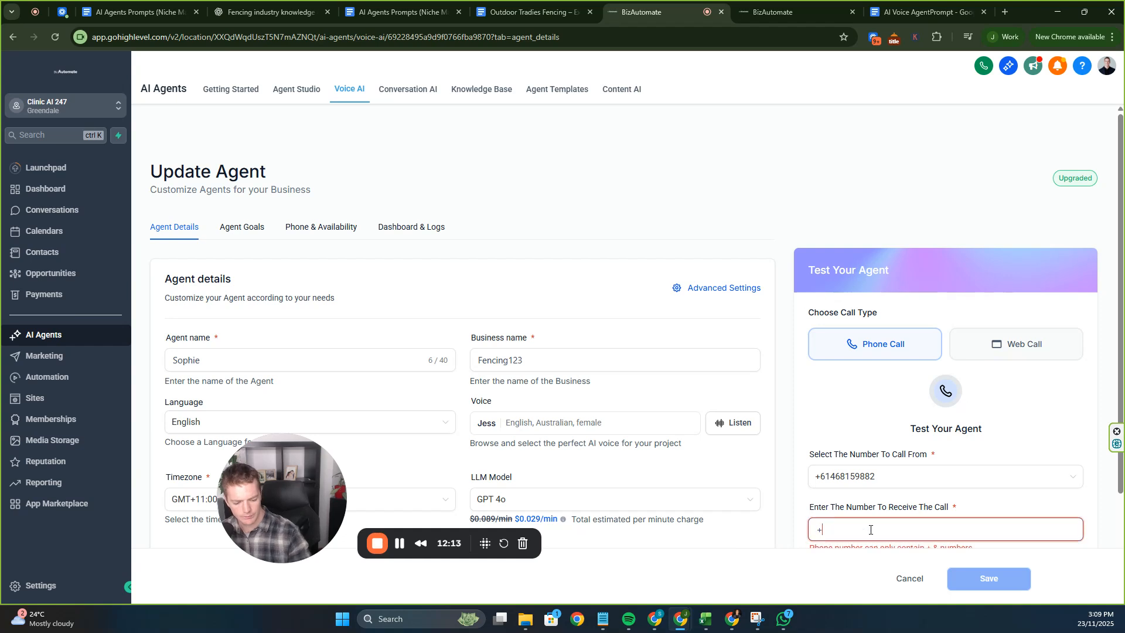
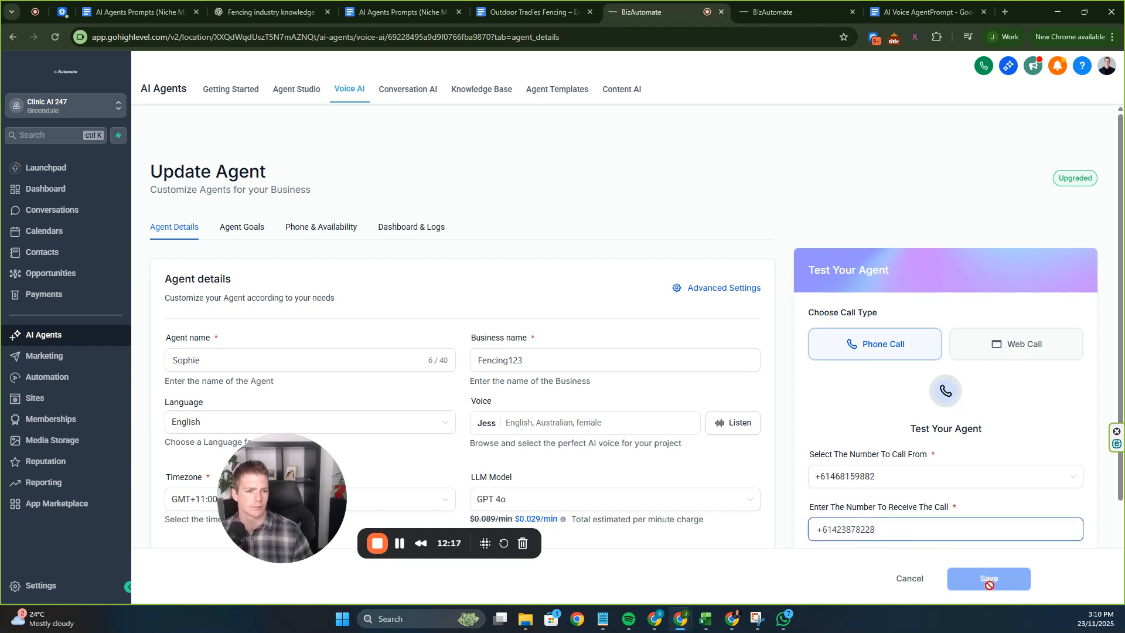
{"action": "scroll", "coordinate": [946, 480], "scroll_direction": "down", "scroll_amount": 2}
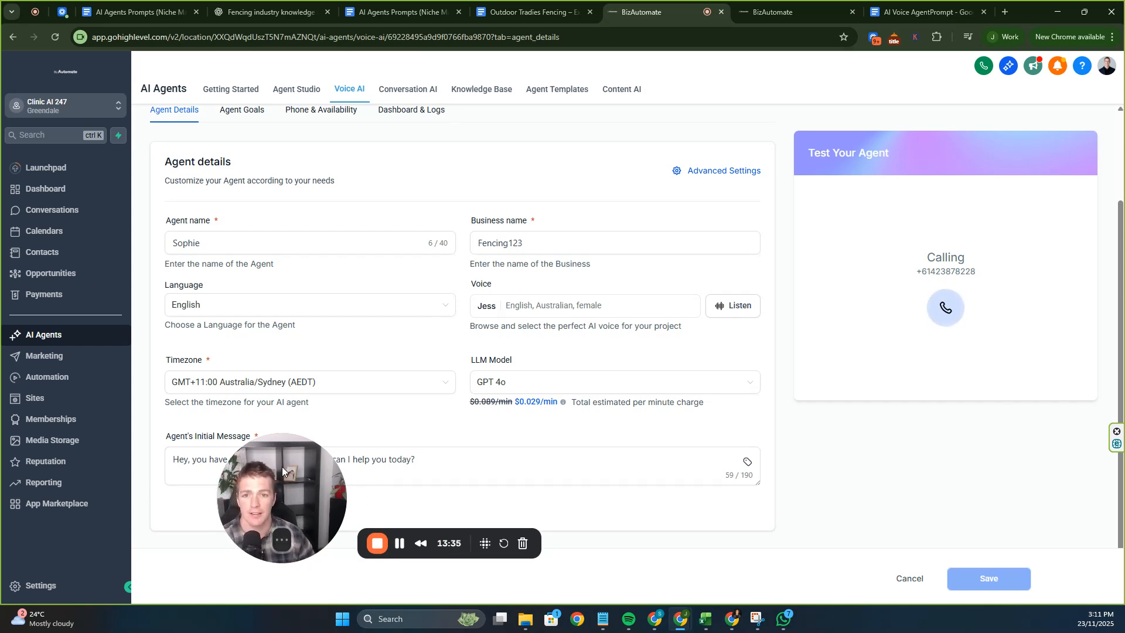
{"action": "scroll", "coordinate": [624, 285], "scroll_direction": "up", "scroll_amount": 2}
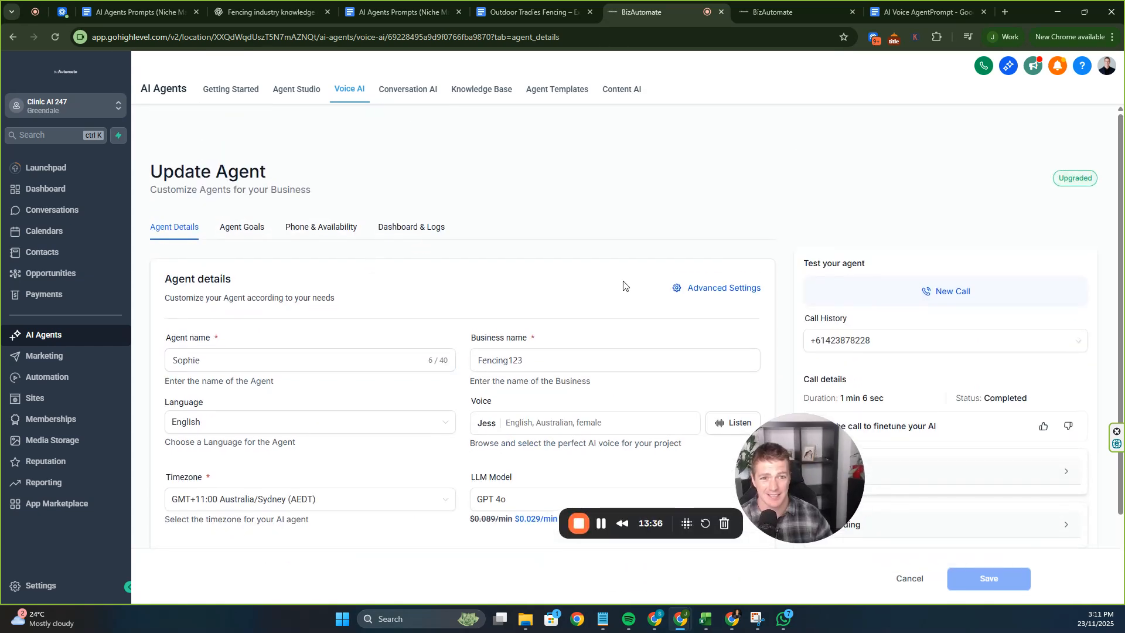
Go to Agent Goals and list the action types under Setup Your Actions.
{"action": "left_click", "coordinate": [696, 288]}
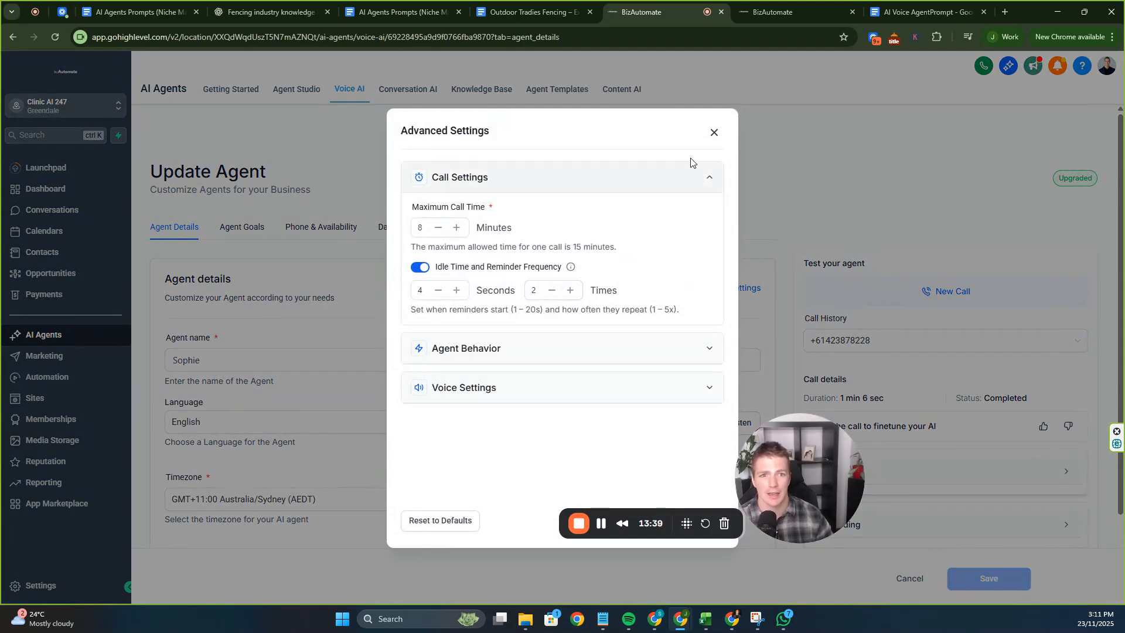
{"action": "left_click", "coordinate": [715, 132]}
{"action": "left_click", "coordinate": [440, 228]}
{"action": "left_click", "coordinate": [226, 233]}
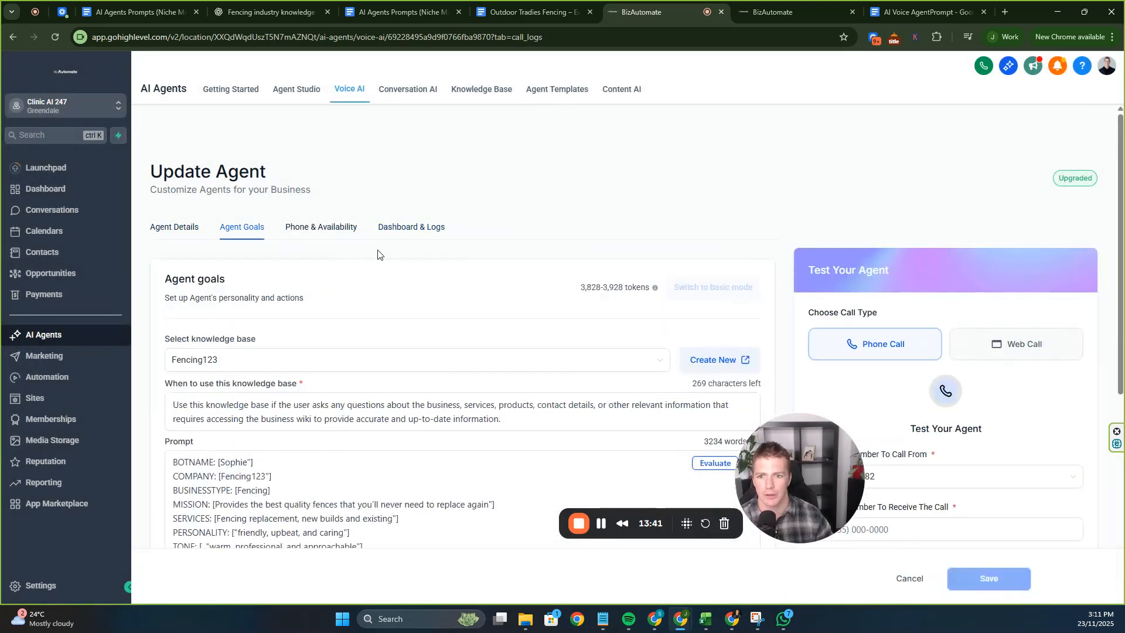
{"action": "scroll", "coordinate": [510, 353], "scroll_direction": "down", "scroll_amount": 10}
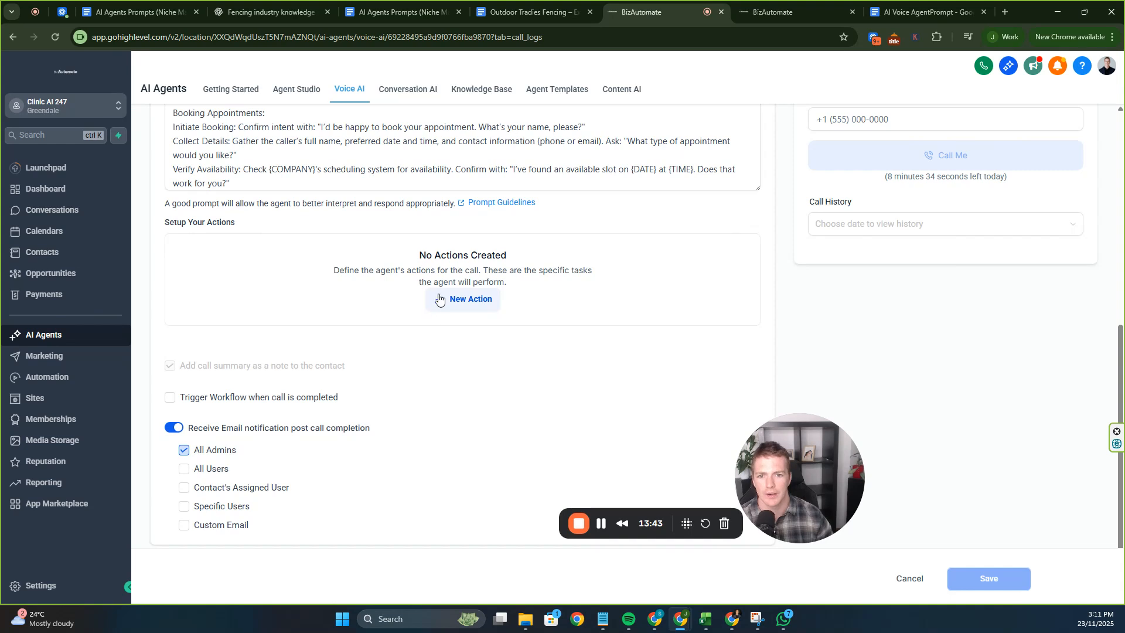
{"action": "left_click", "coordinate": [476, 302]}
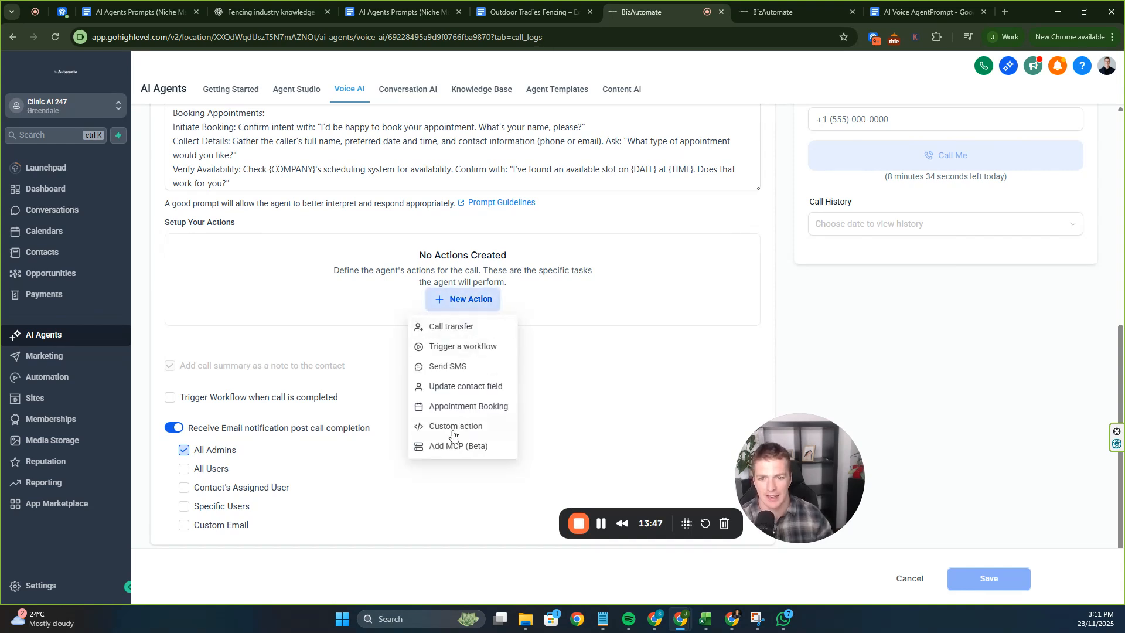
Save an Appointment Booking action using the Clinic AI 247 - Demo Call calendar.
{"action": "left_click", "coordinate": [447, 407]}
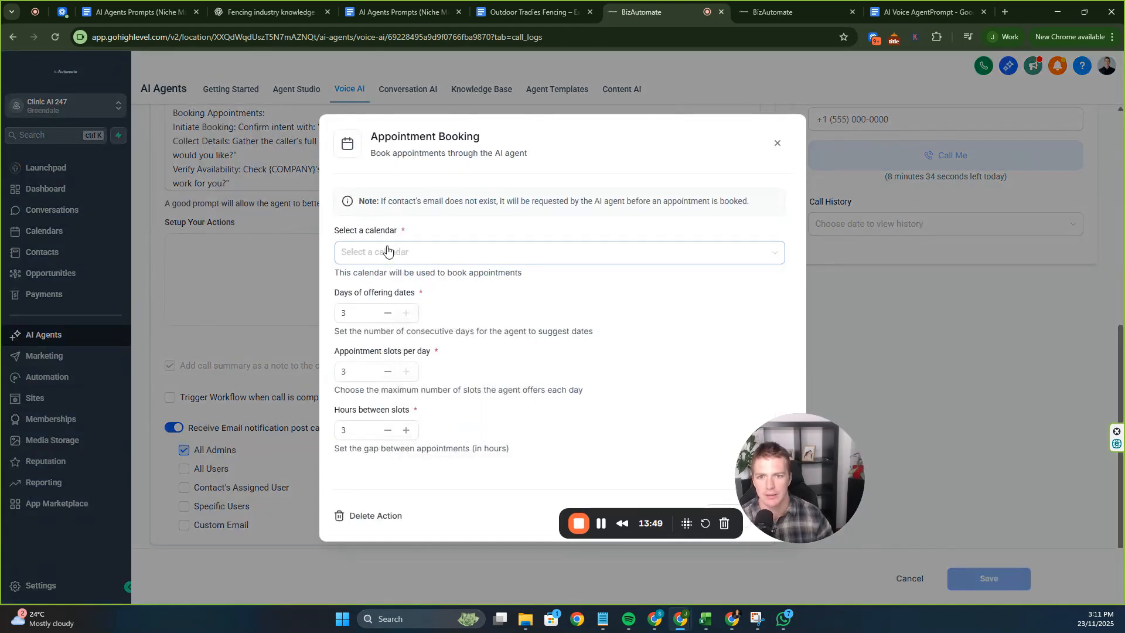
{"action": "left_click", "coordinate": [418, 258]}
{"action": "left_click", "coordinate": [420, 279]}
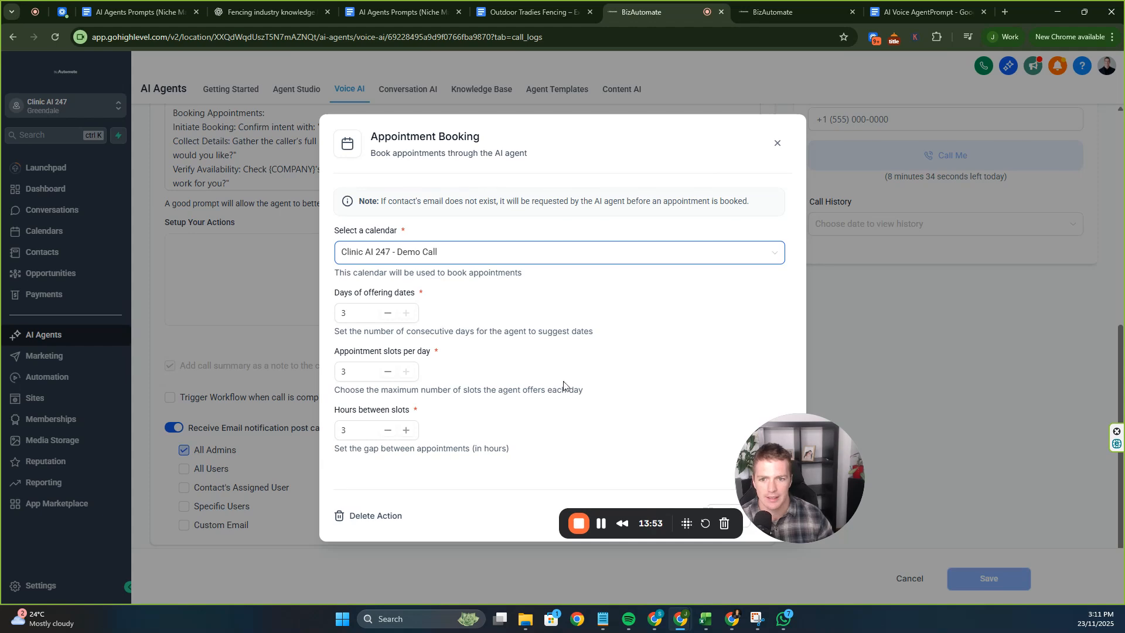
{"action": "left_click_drag", "start_coordinate": [781, 424], "coordinate": [984, 349]}
{"action": "left_click", "coordinate": [775, 516]}
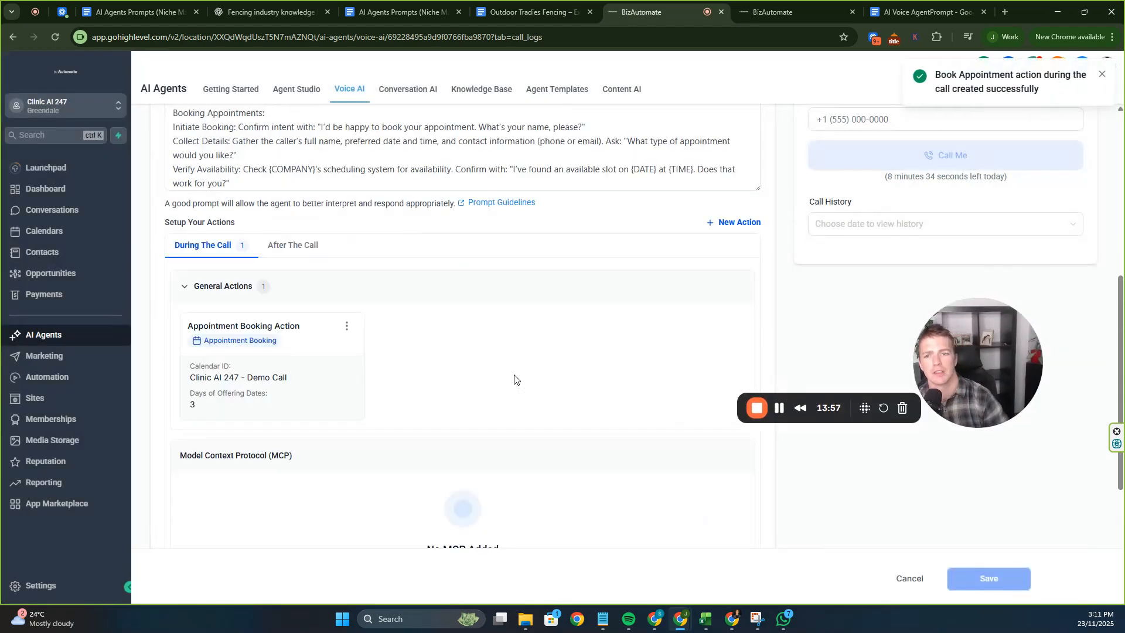
List the action types available to run after the call.
{"action": "left_click", "coordinate": [302, 247]}
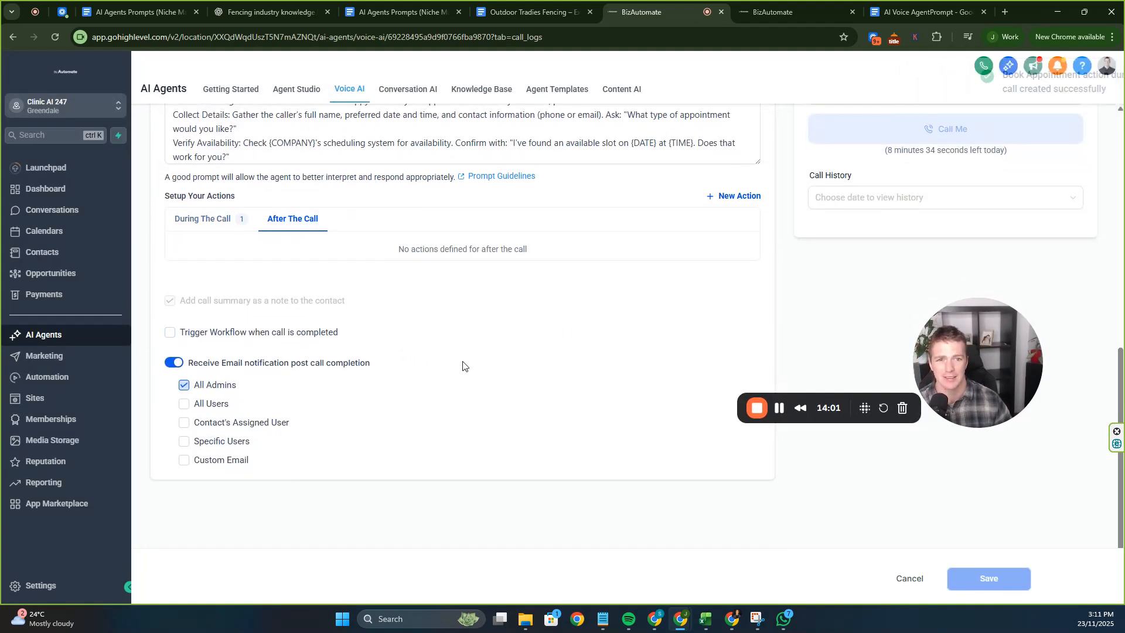
{"action": "scroll", "coordinate": [615, 281], "scroll_direction": "up", "scroll_amount": 1}
{"action": "left_click", "coordinate": [739, 255]}
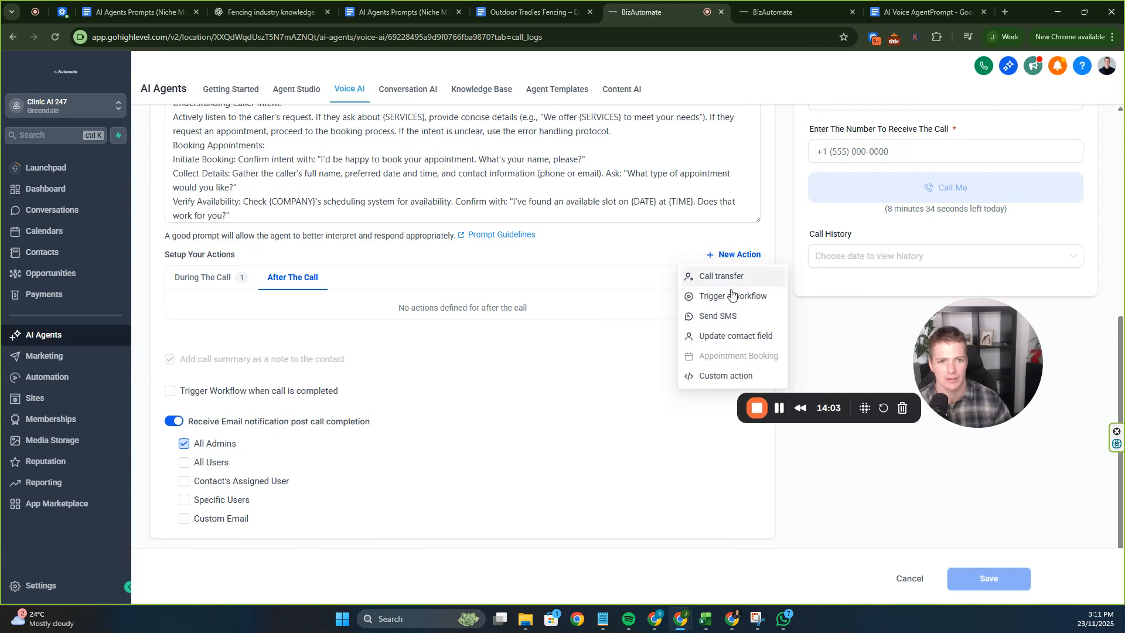
Add a Send SMS action and dictate its name, thank-you message, trigger and agent line.
{"action": "left_click", "coordinate": [717, 316]}
{"action": "left_click", "coordinate": [402, 212]}
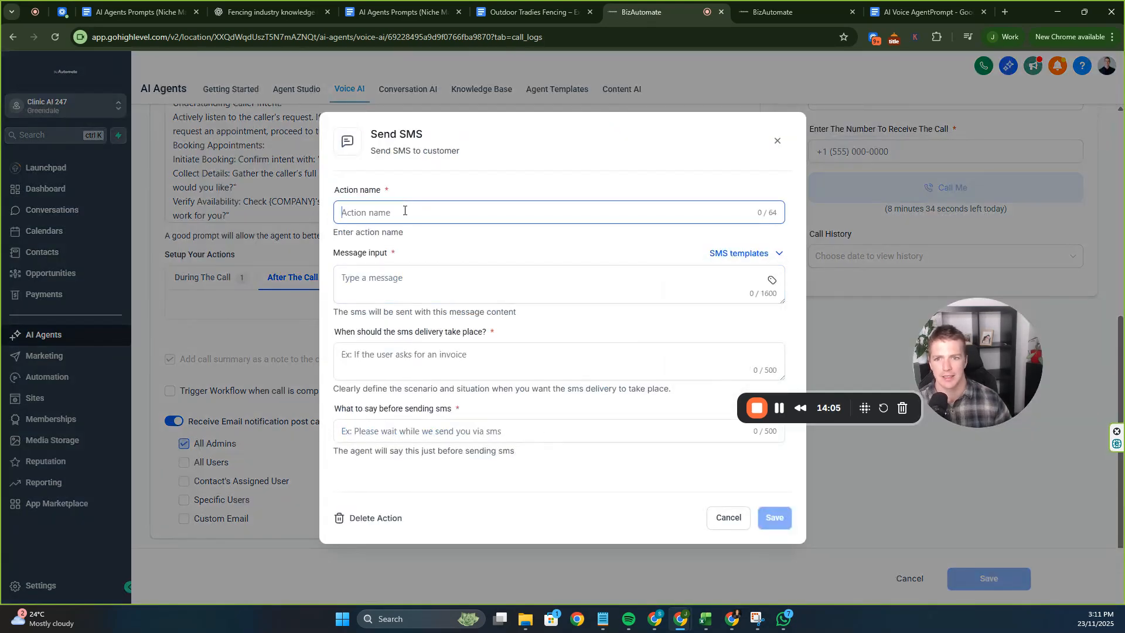
{"action": "left_click", "coordinate": [394, 231]}
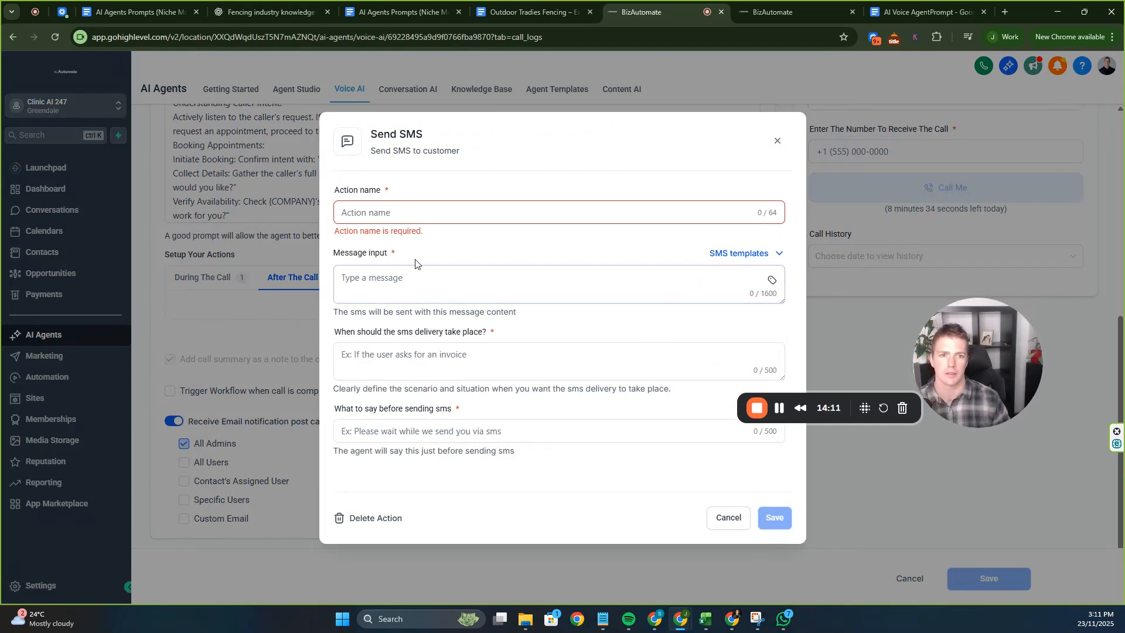
{"action": "left_click", "coordinate": [414, 211]}
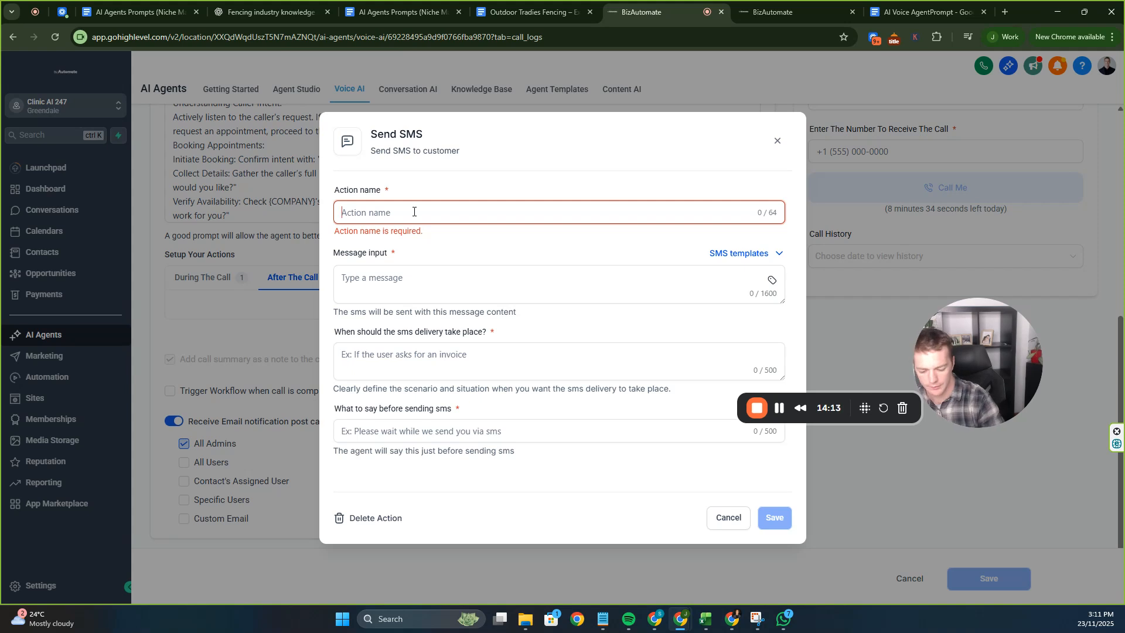
{"action": "key", "text": "super+h"}
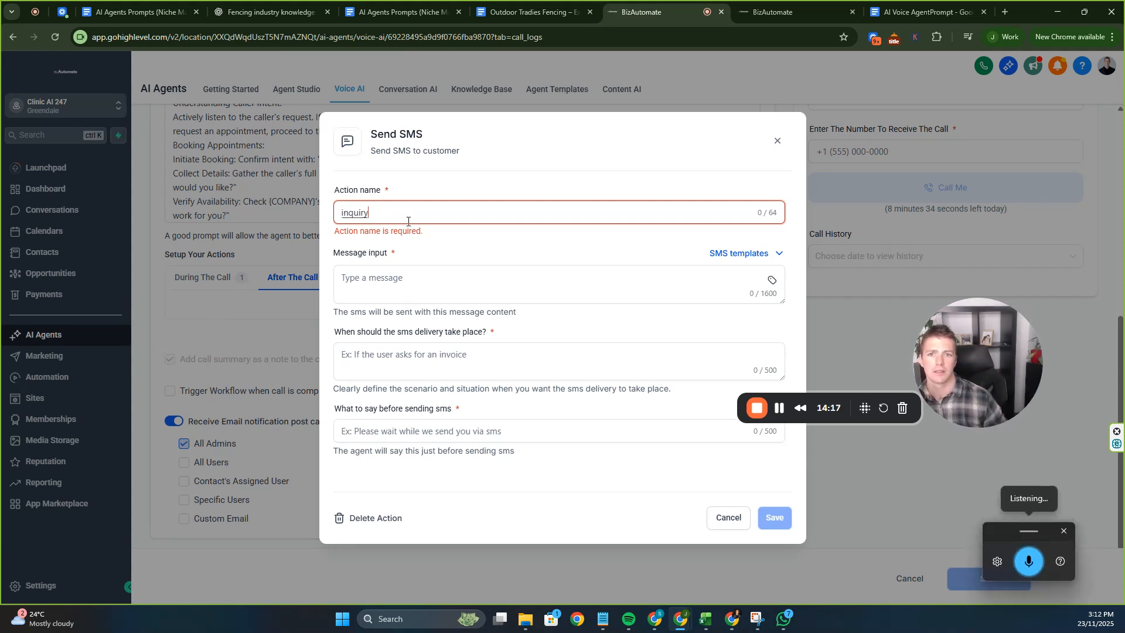
{"action": "left_click", "coordinate": [400, 279]}
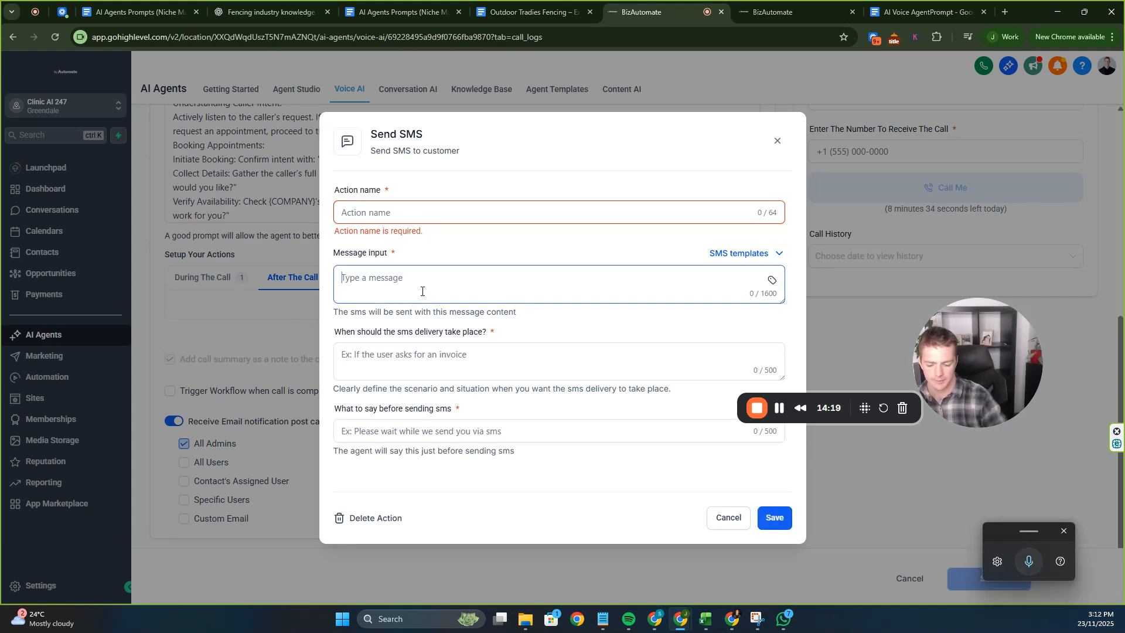
{"action": "key", "text": "super+h"}
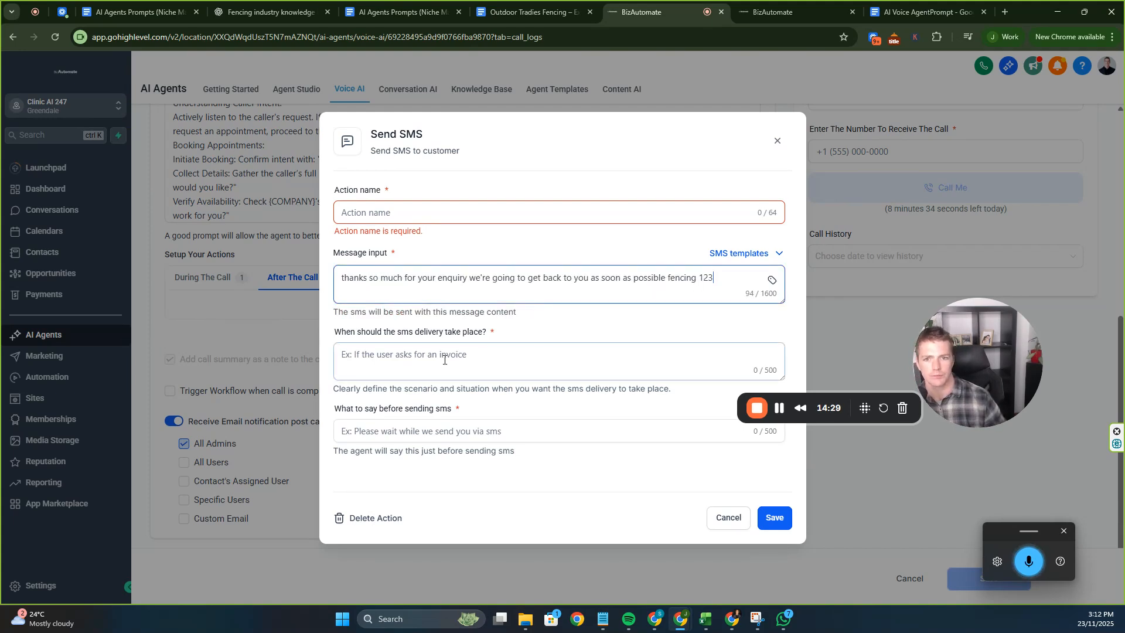
{"action": "left_click", "coordinate": [407, 373]}
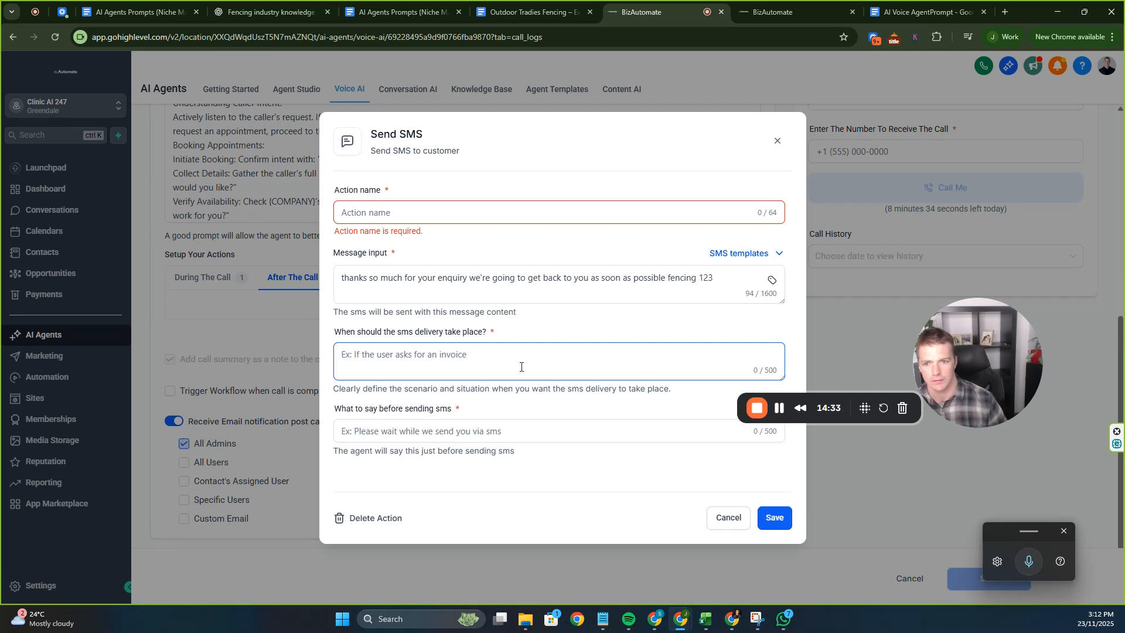
{"action": "key", "text": "super+h"}
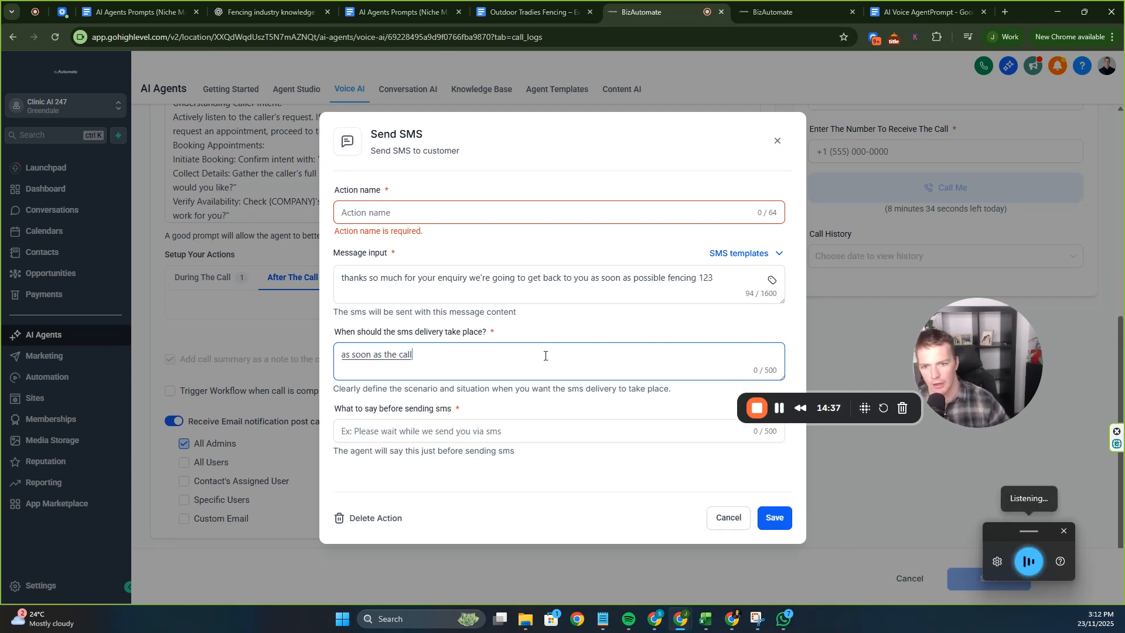
{"action": "left_click", "coordinate": [502, 430]}
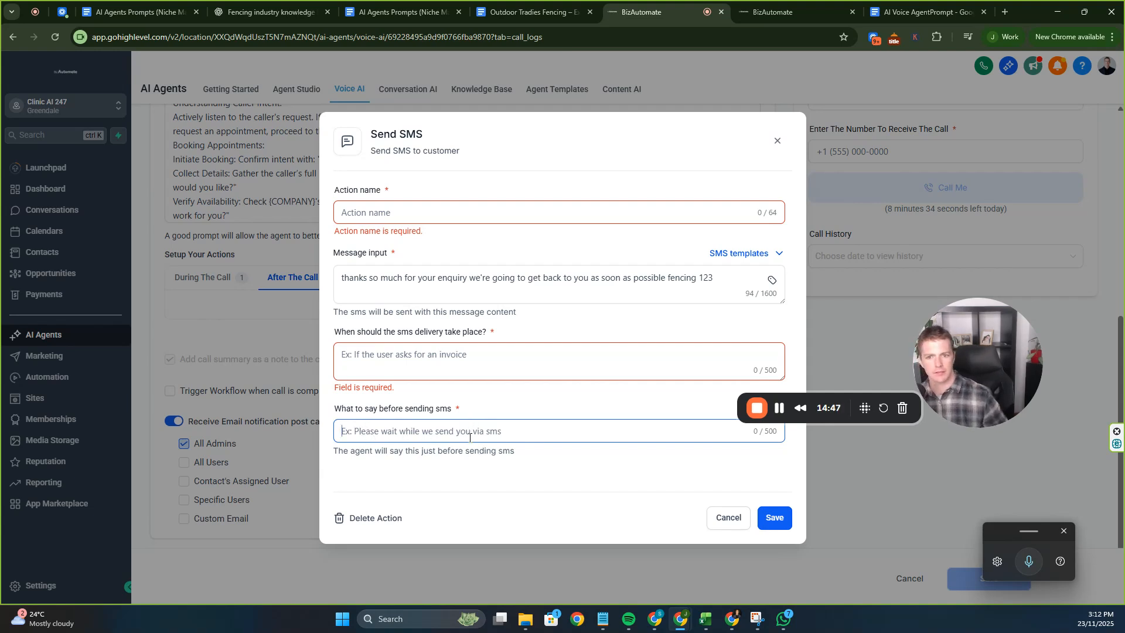
{"action": "key", "text": "super+h"}
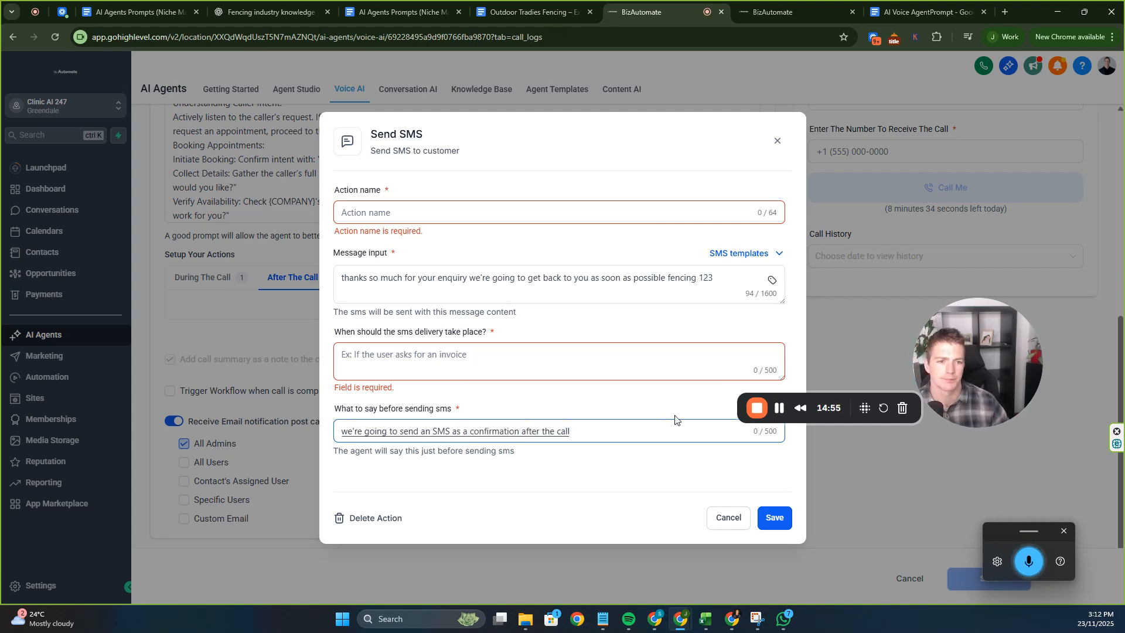
Set the trigger to 'After the call', name the action 'Inquiry', and check SMS templates.
{"action": "left_click", "coordinate": [475, 352]}
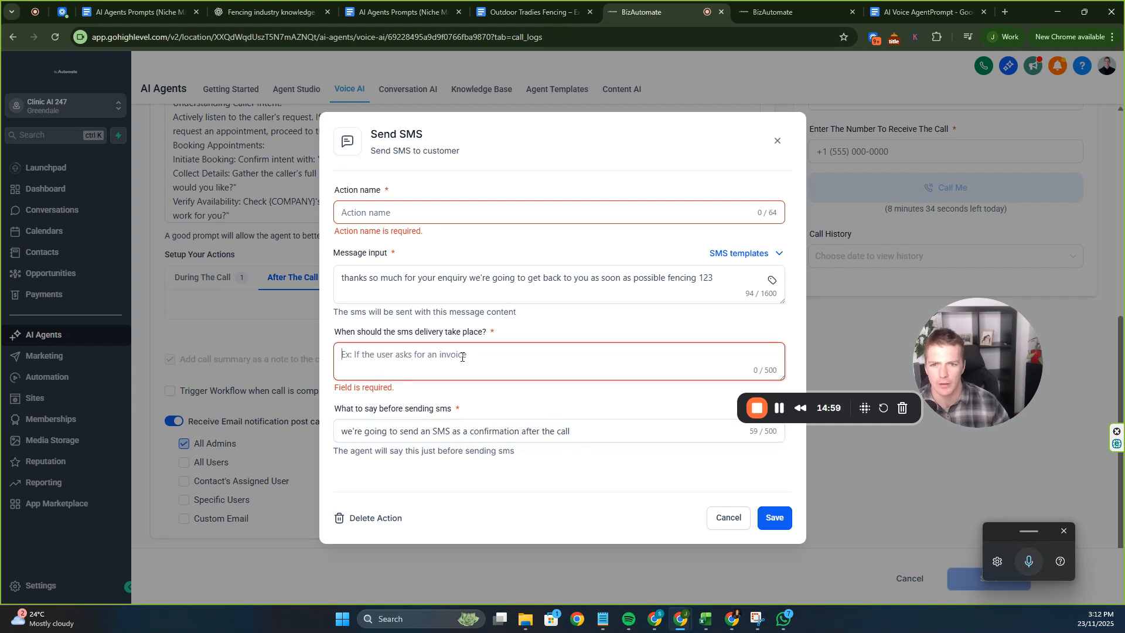
{"action": "left_click", "coordinate": [460, 287]}
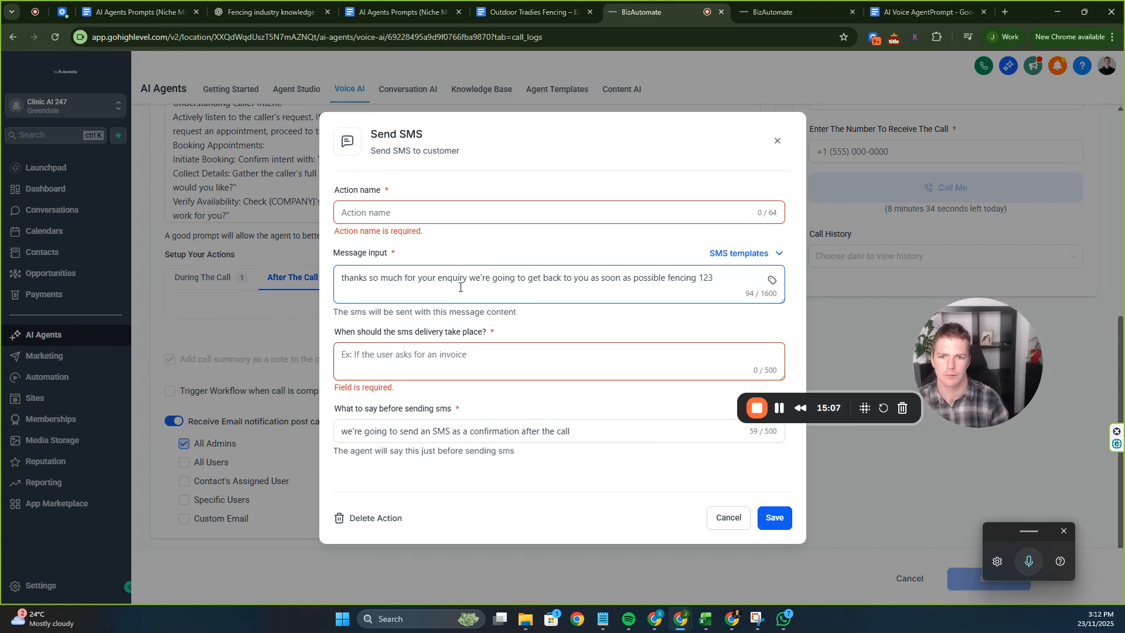
{"action": "left_click", "coordinate": [433, 360]}
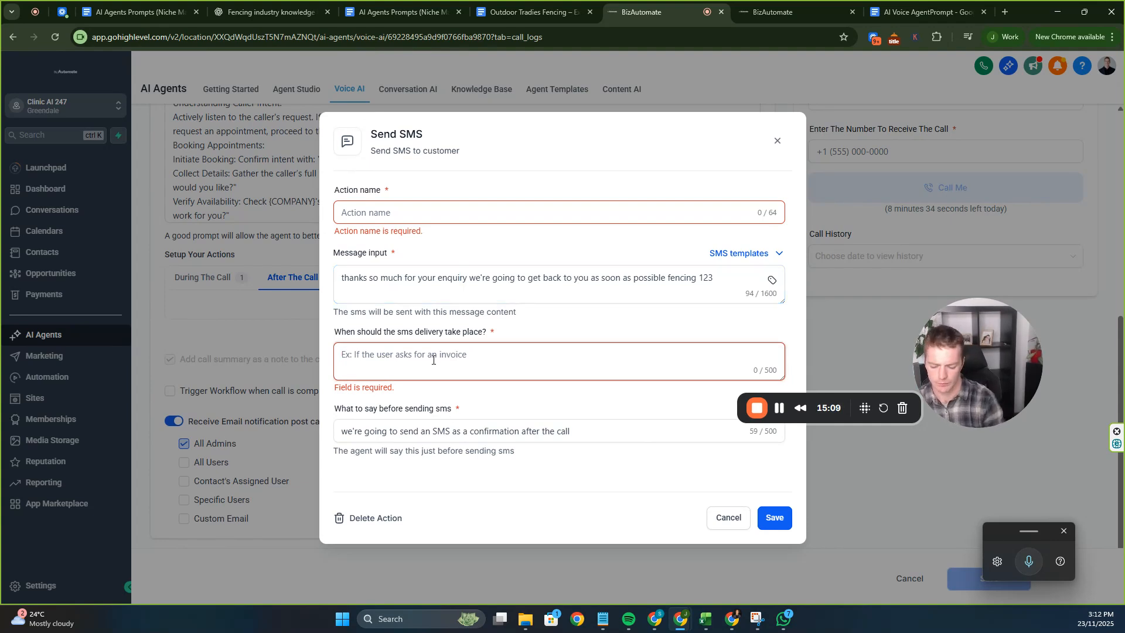
{"action": "type", "text": "After the call"}
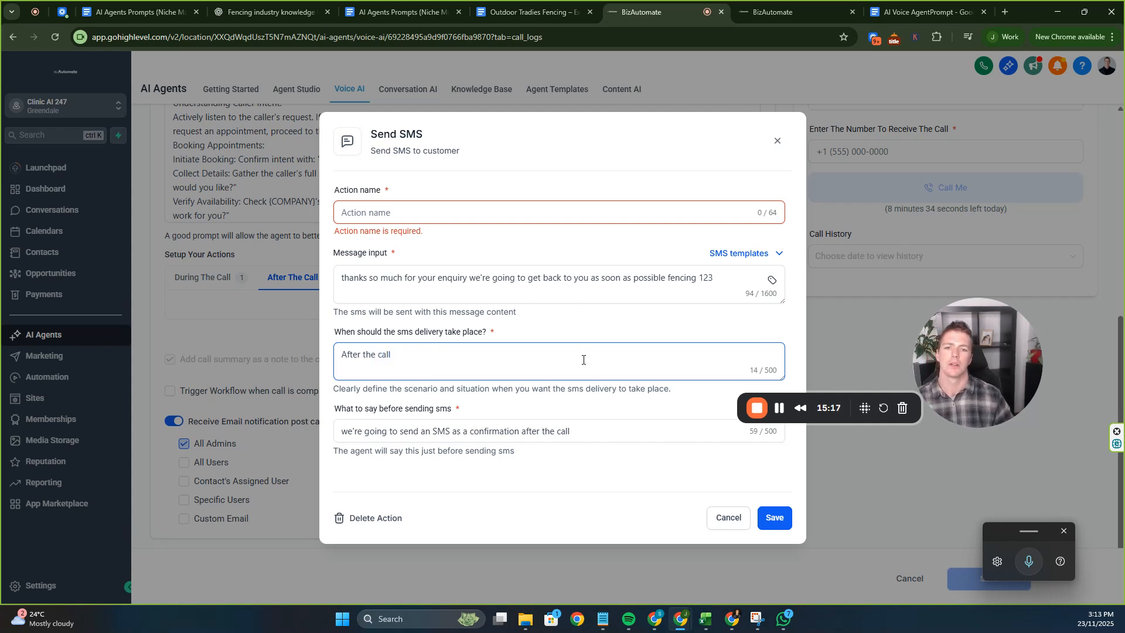
{"action": "left_click", "coordinate": [381, 213]}
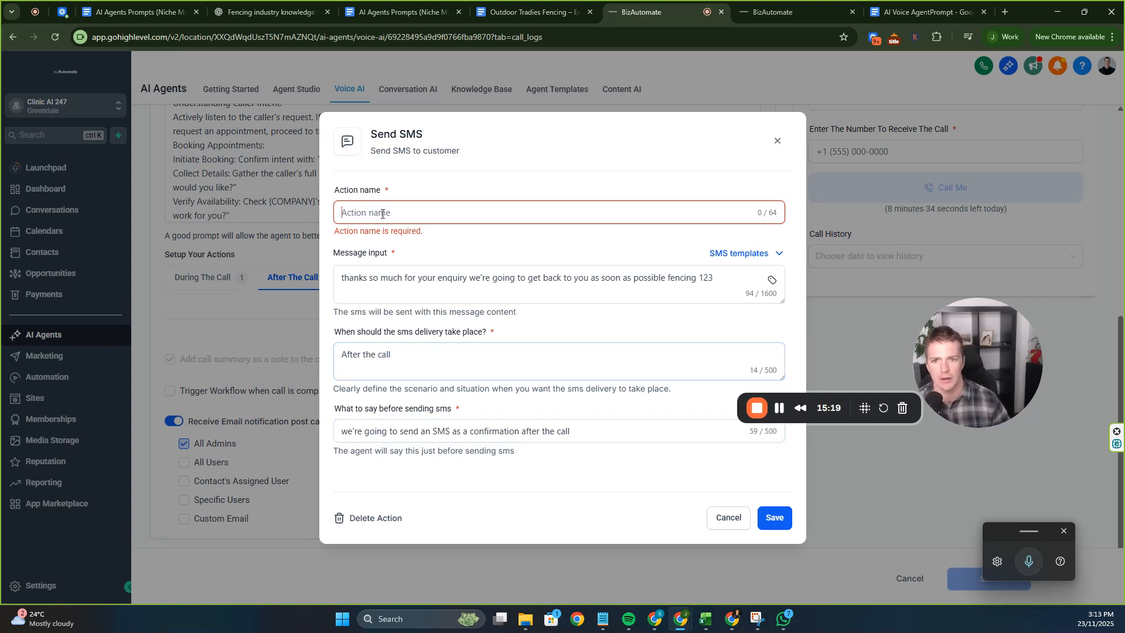
{"action": "type", "text": "Inquiry"}
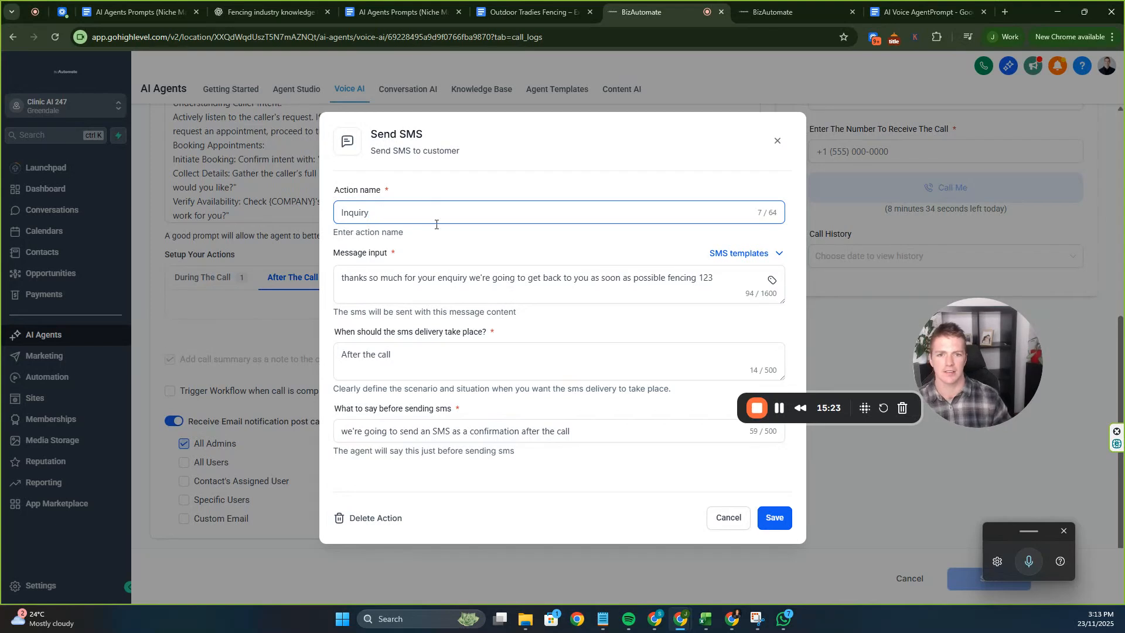
{"action": "left_click", "coordinate": [499, 252]}
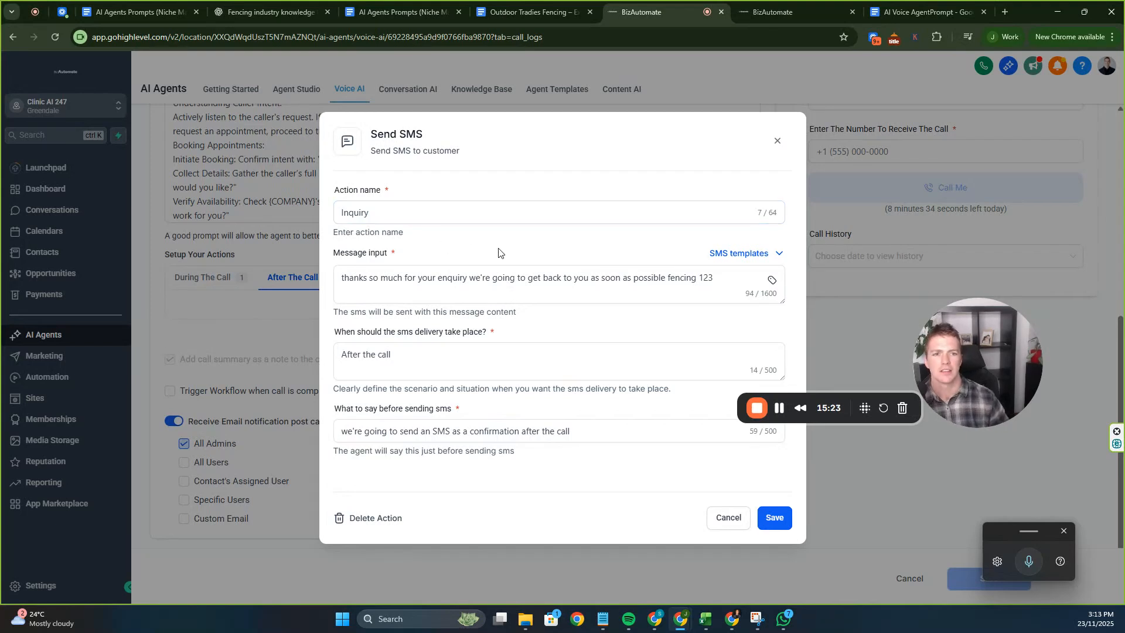
{"action": "left_click", "coordinate": [778, 258]}
{"action": "left_click", "coordinate": [605, 331]}
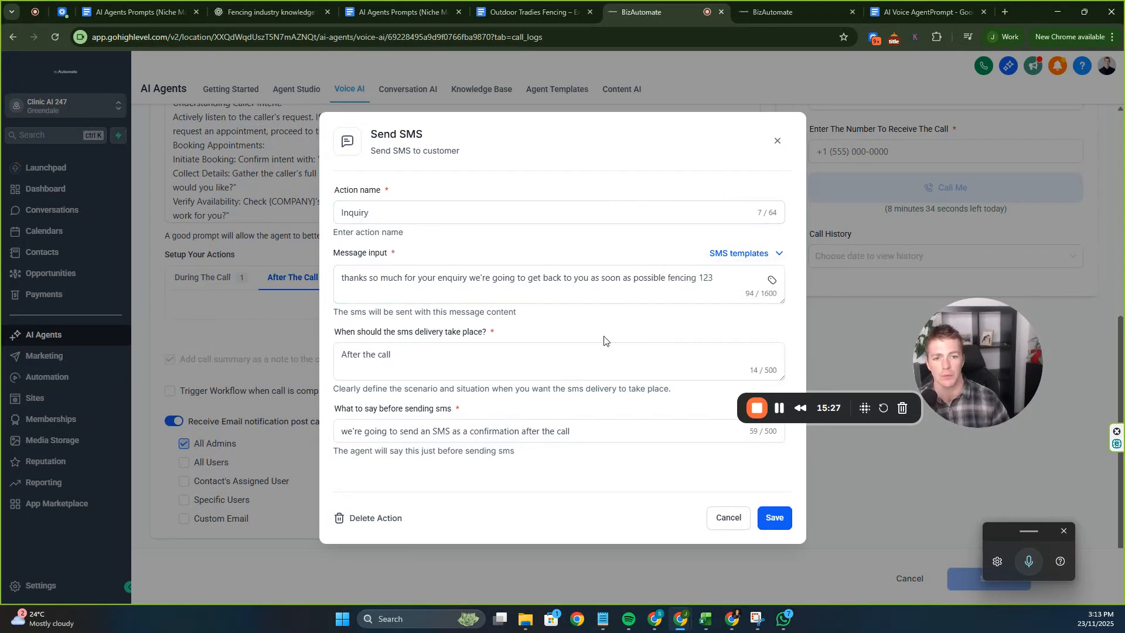
Save the Inquiry SMS action so it appears beside the booking action.
{"action": "left_click", "coordinate": [771, 517]}
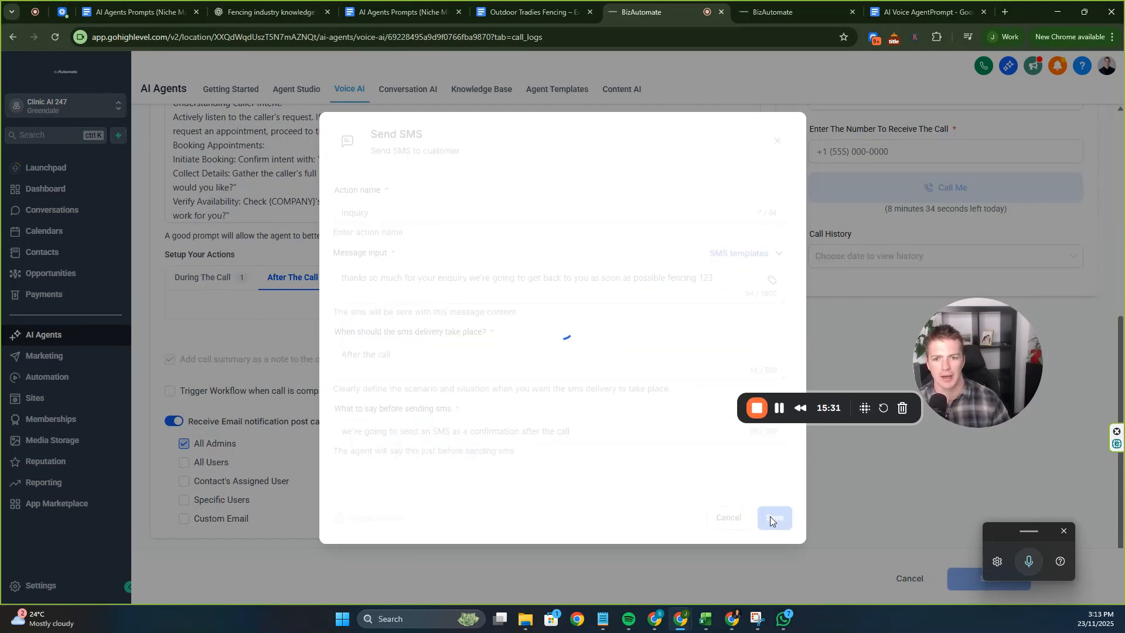
{"action": "scroll", "coordinate": [621, 383], "scroll_direction": "down", "scroll_amount": 2}
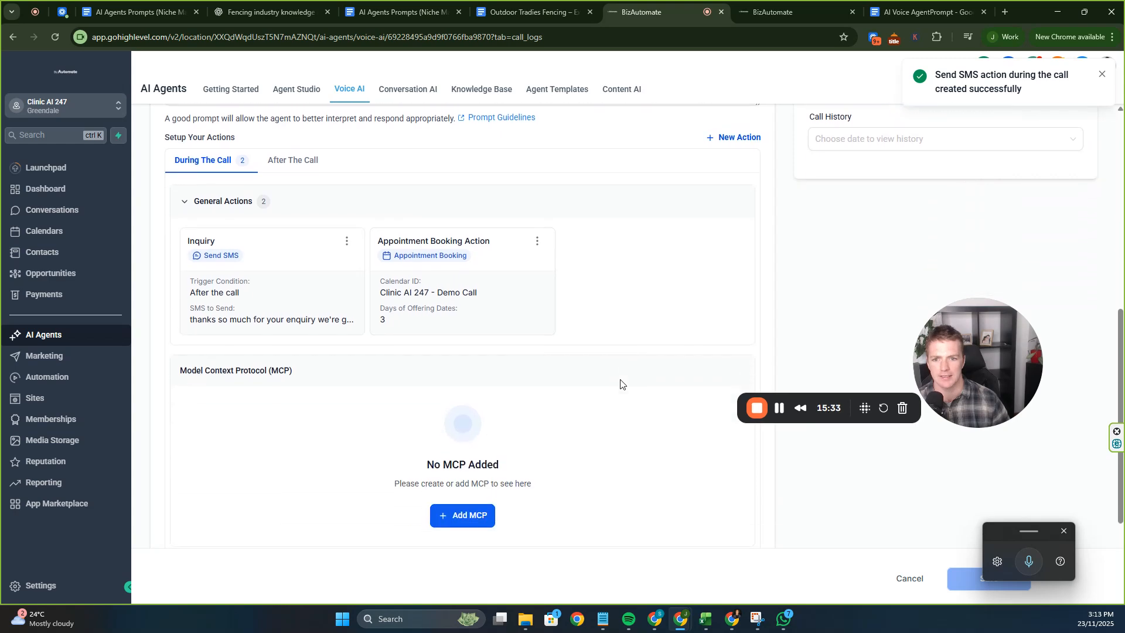
{"action": "scroll", "coordinate": [384, 284], "scroll_direction": "up", "scroll_amount": 5}
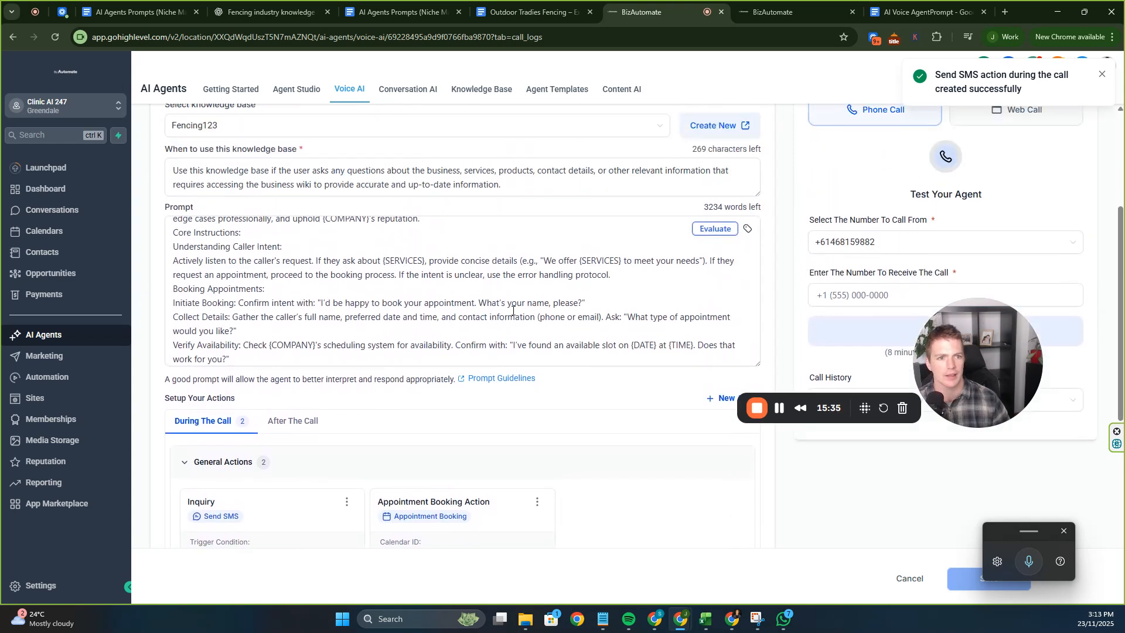
Run a Phone Call test of Sophie and take the call, which completes after 56 seconds.
{"action": "left_click_drag", "start_coordinate": [929, 344], "coordinate": [466, 301]}
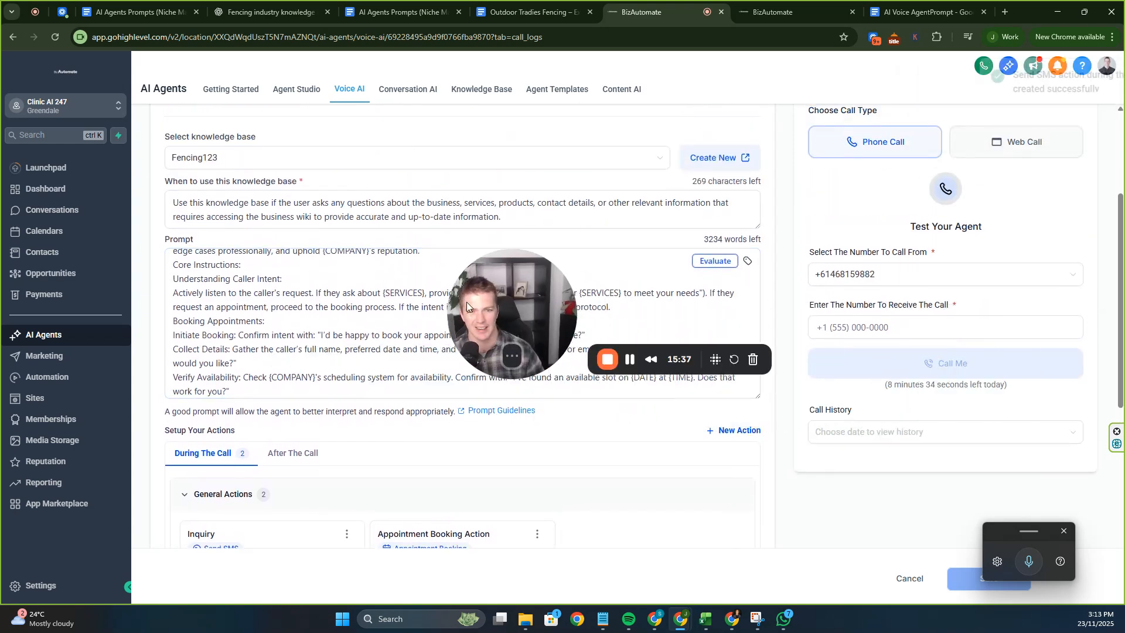
{"action": "left_click", "coordinate": [630, 363]}
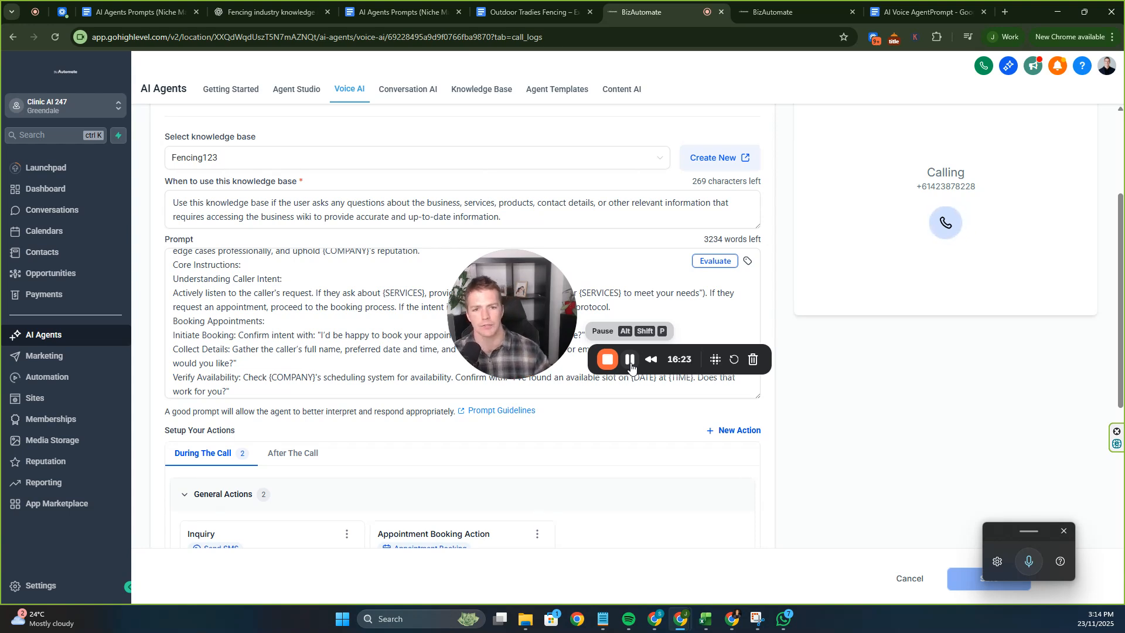
{"action": "left_click_drag", "start_coordinate": [536, 339], "coordinate": [766, 461]}
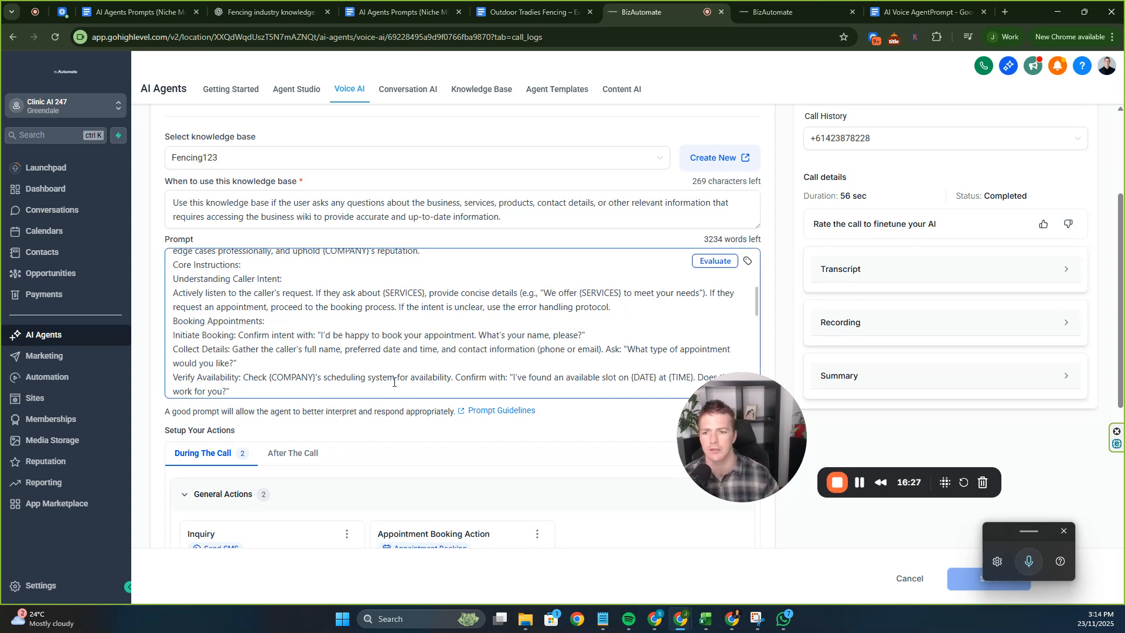
Open Calendars and scan the Nov 23–29, 2025 week view for bookings.
{"action": "left_click", "coordinate": [61, 232]}
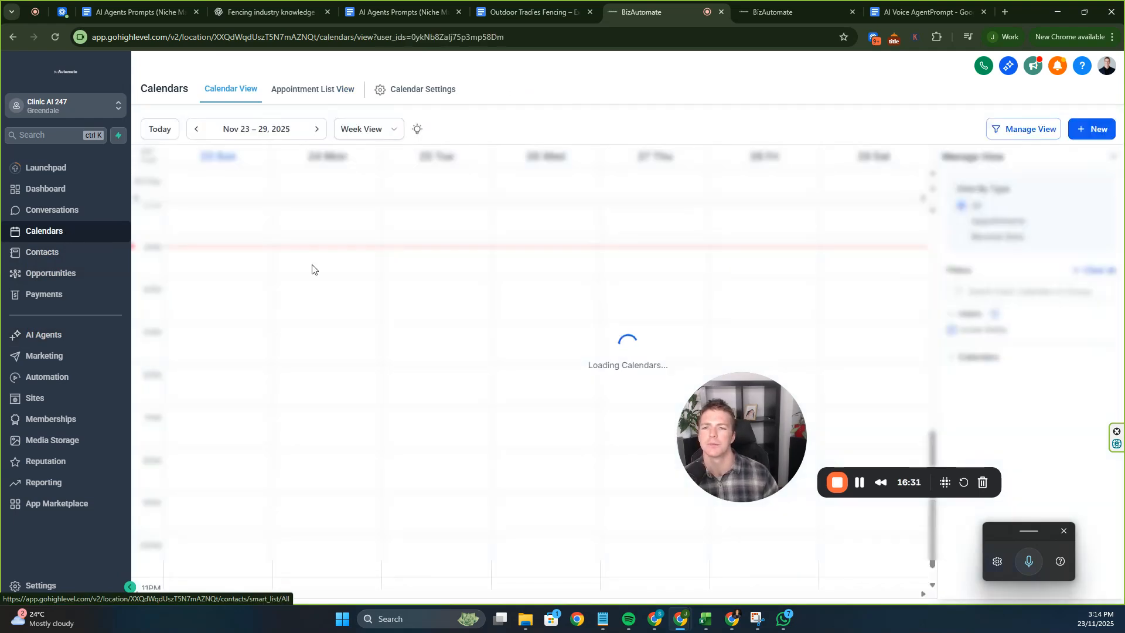
{"action": "left_click_drag", "start_coordinate": [755, 420], "coordinate": [630, 422]}
{"action": "scroll", "coordinate": [571, 321], "scroll_direction": "up", "scroll_amount": 5}
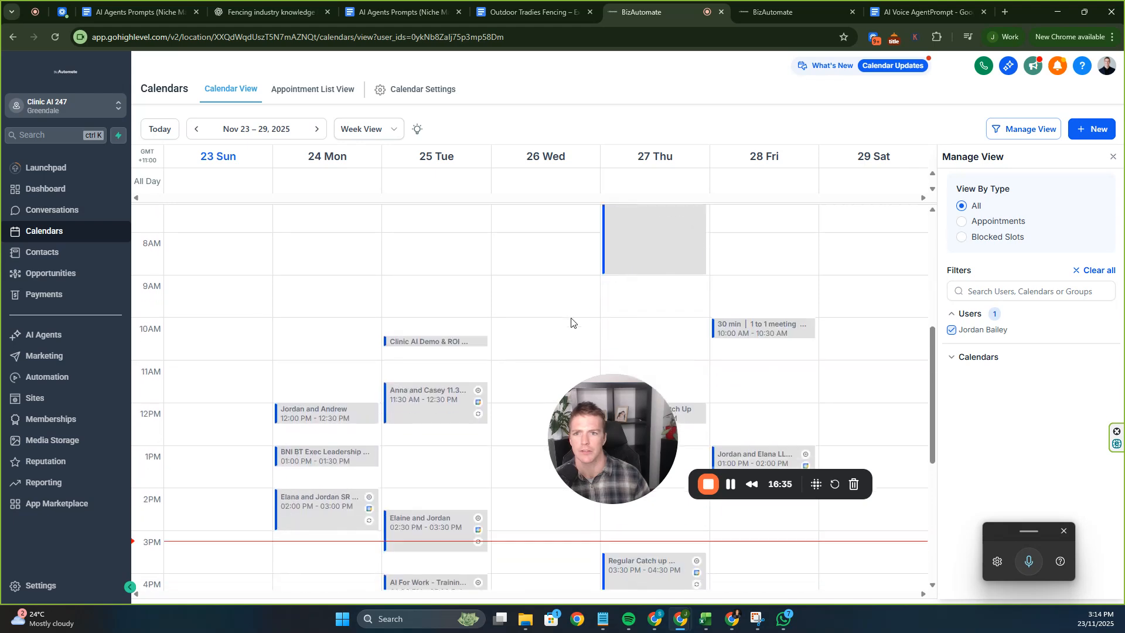
{"action": "scroll", "coordinate": [571, 321], "scroll_direction": "down", "scroll_amount": 6}
{"action": "scroll", "coordinate": [575, 306], "scroll_direction": "up", "scroll_amount": 4}
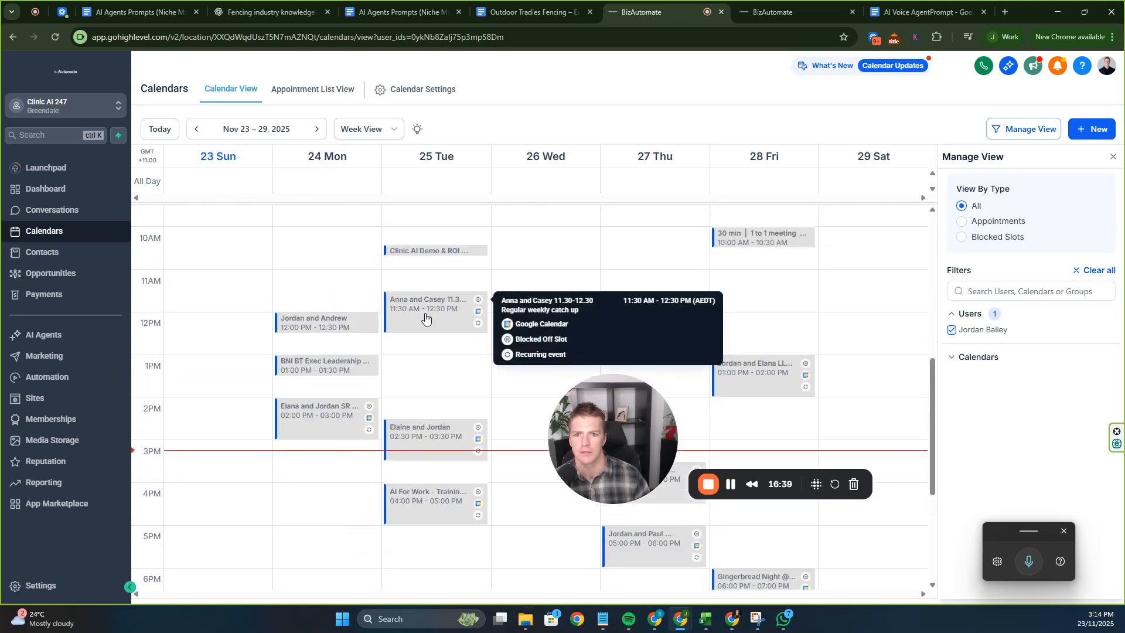
Inspect the details of the Tuesday 25 November demo appointment, then close the drawer.
{"action": "left_click", "coordinate": [567, 270]}
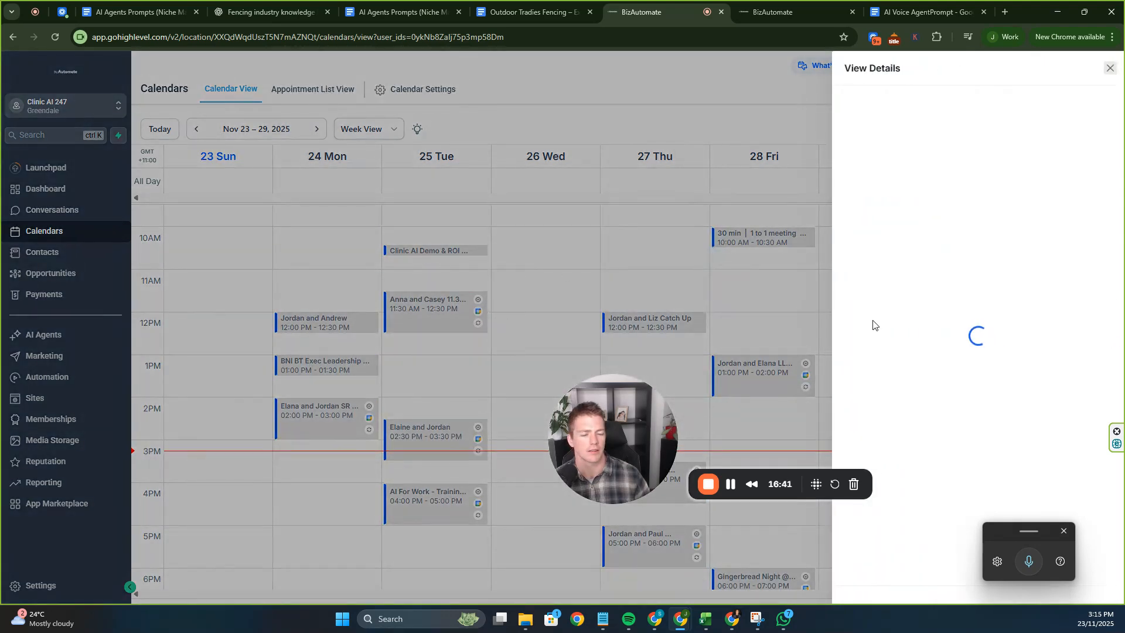
{"action": "left_click_drag", "start_coordinate": [646, 428], "coordinate": [441, 313]}
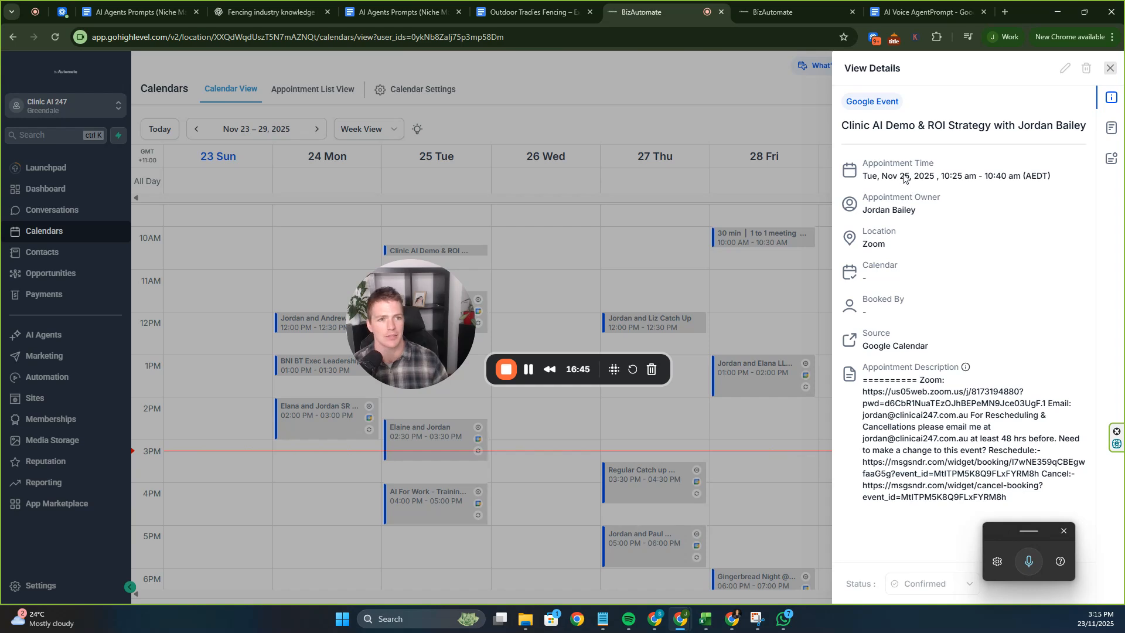
{"action": "triple_click", "coordinate": [902, 125]}
{"action": "left_click", "coordinate": [942, 257]}
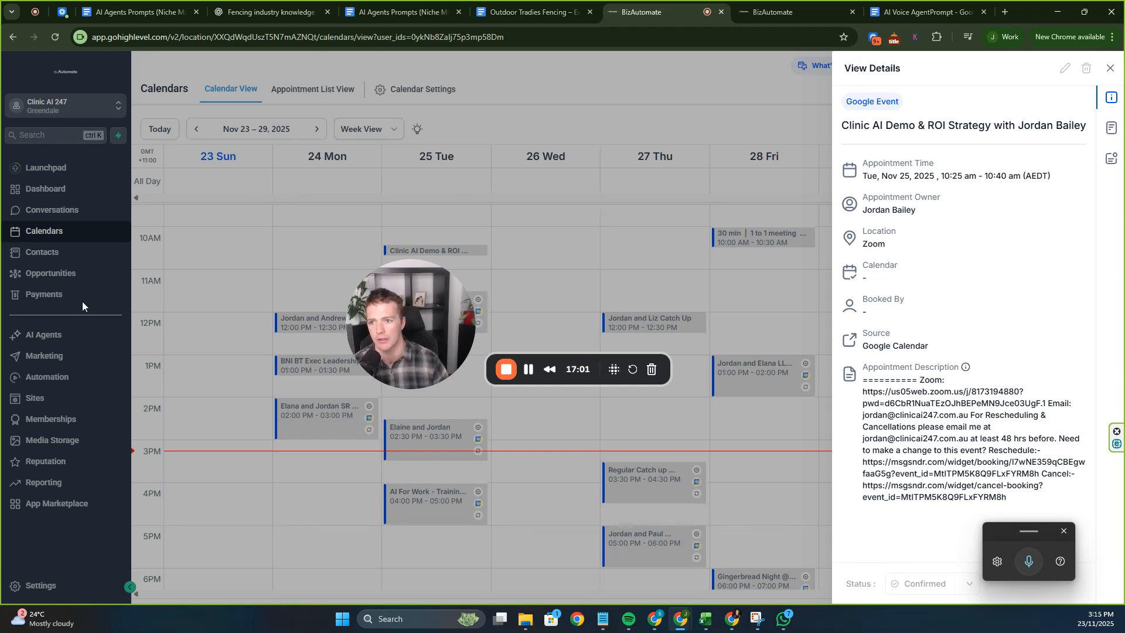
{"action": "left_click_drag", "start_coordinate": [429, 297], "coordinate": [412, 424]}
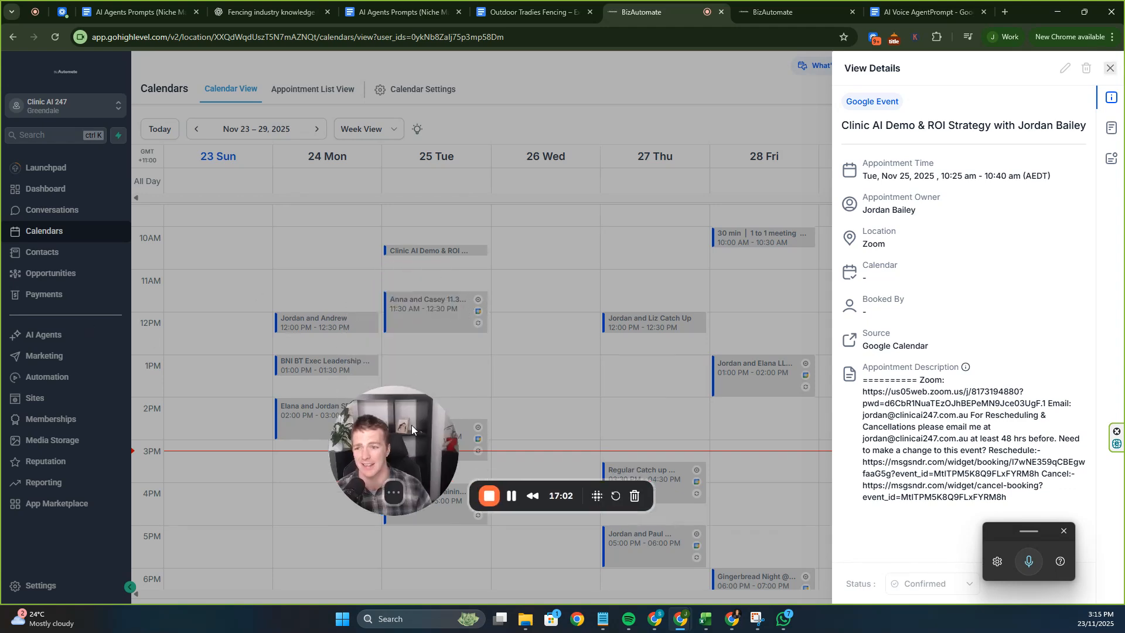
{"action": "left_click", "coordinate": [54, 280]}
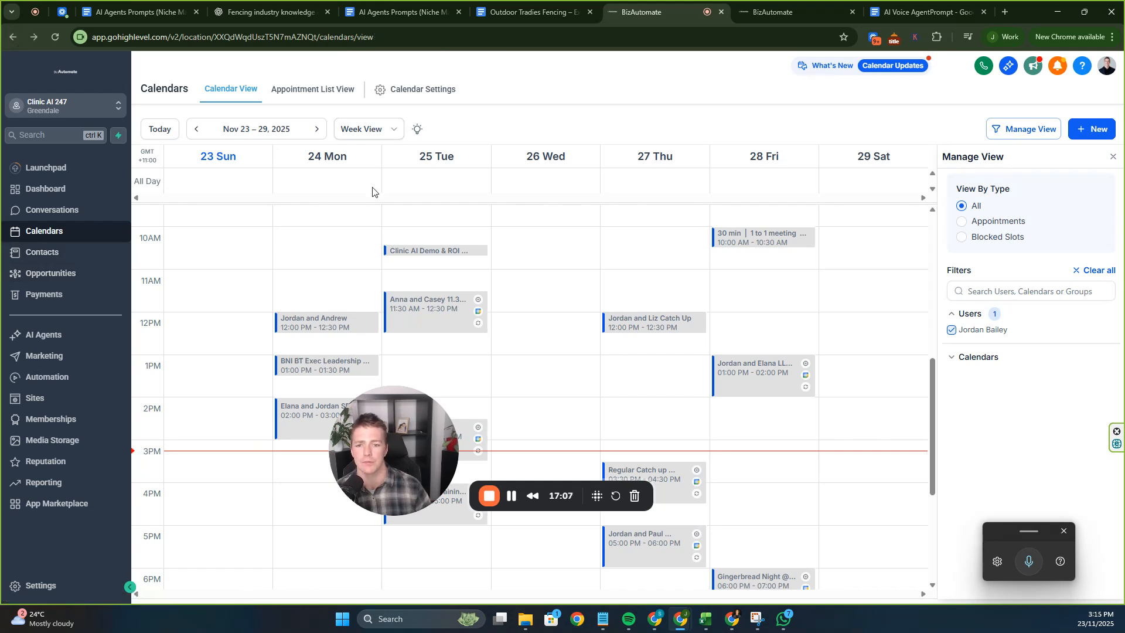
Go to AI Agents > Voice AI, list the agents and open the AI Sells Itself agent.
{"action": "left_click", "coordinate": [27, 334]}
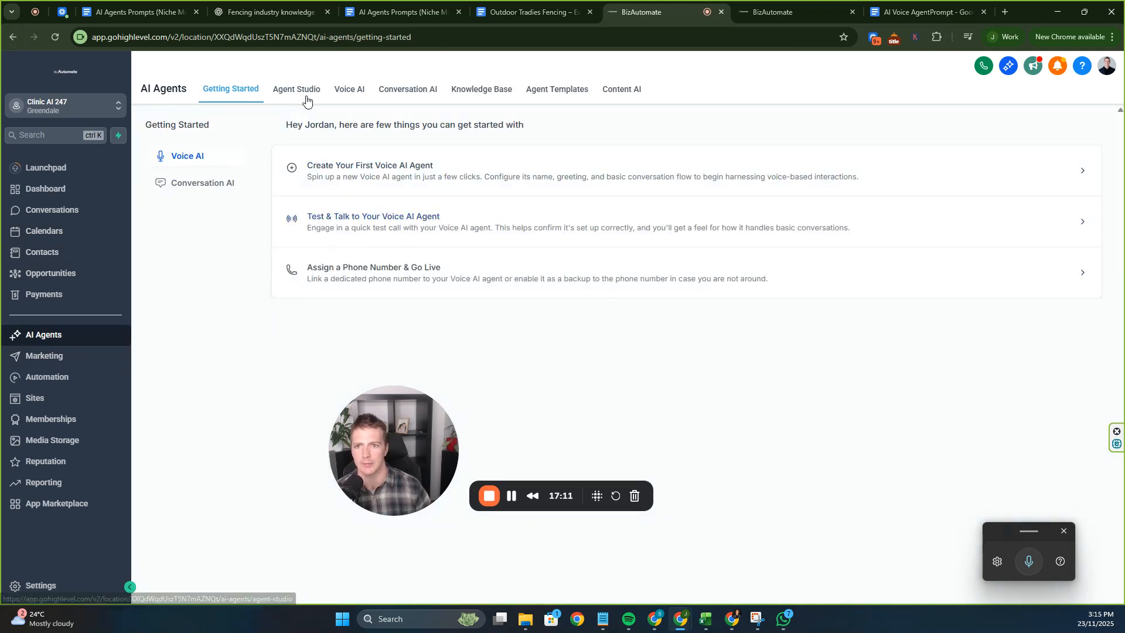
{"action": "left_click", "coordinate": [297, 92]}
{"action": "left_click", "coordinate": [363, 101]}
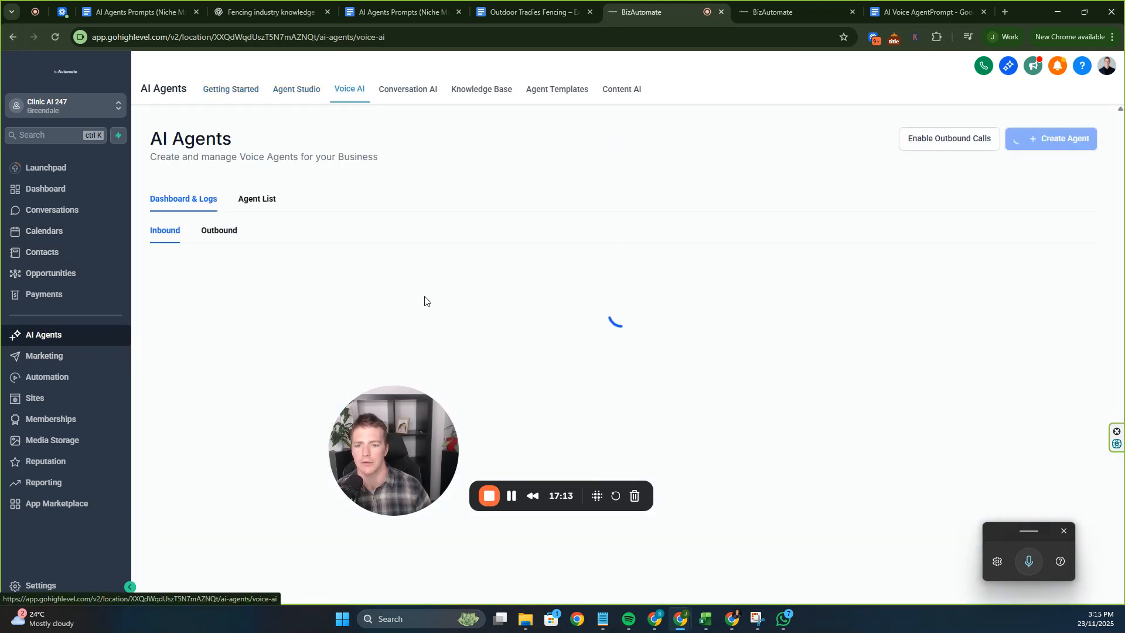
{"action": "scroll", "coordinate": [425, 308], "scroll_direction": "down", "scroll_amount": 3}
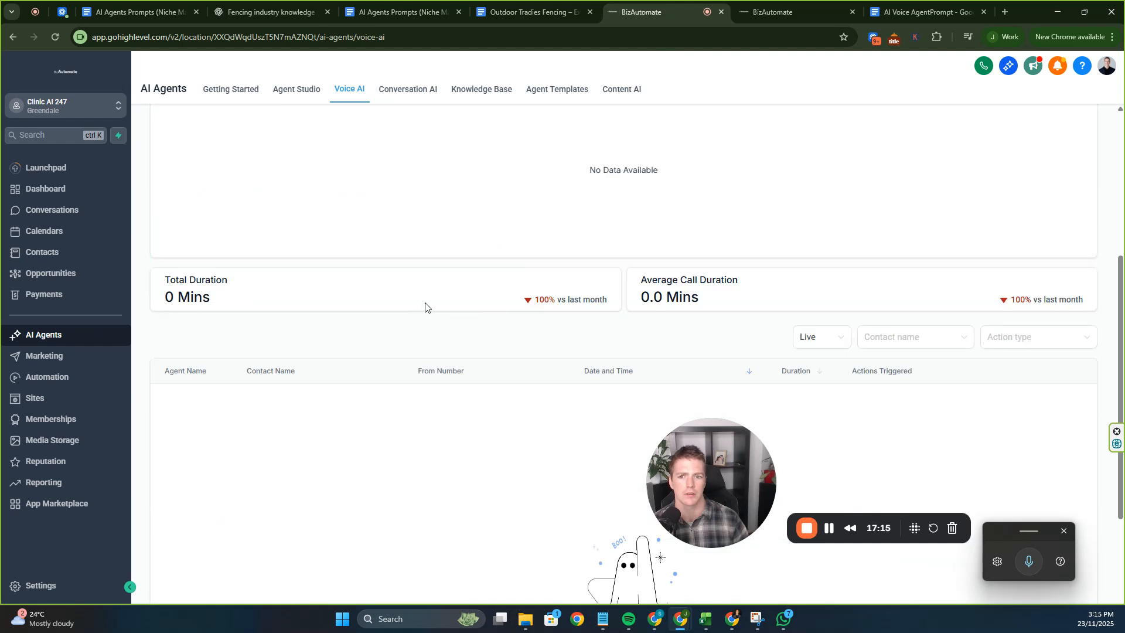
{"action": "scroll", "coordinate": [420, 304], "scroll_direction": "up", "scroll_amount": 5}
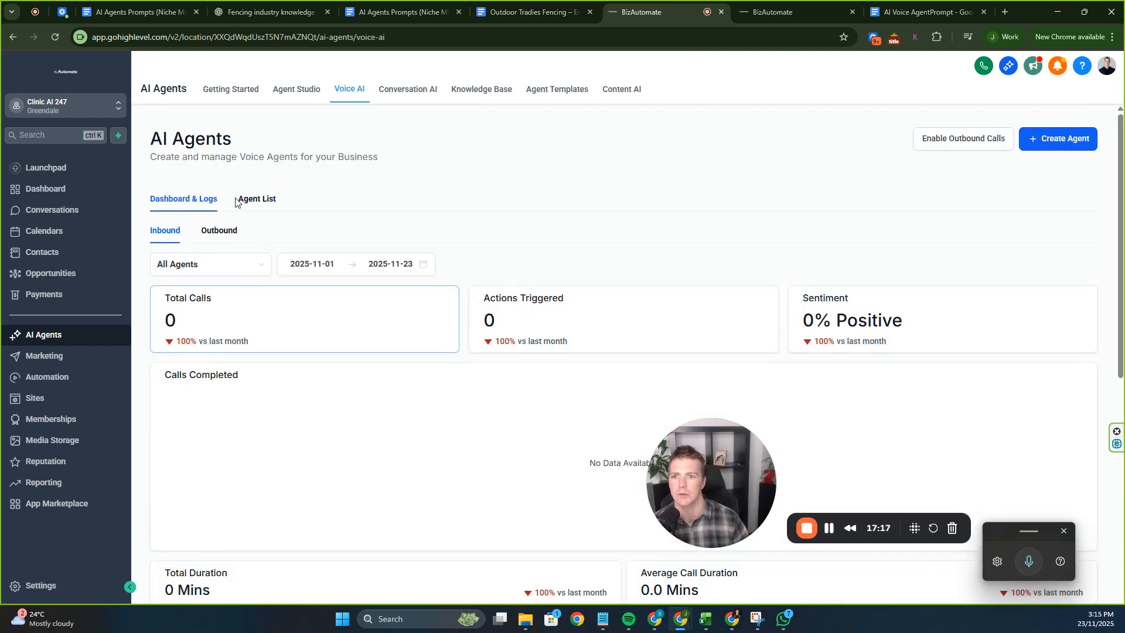
{"action": "left_click", "coordinate": [242, 203]}
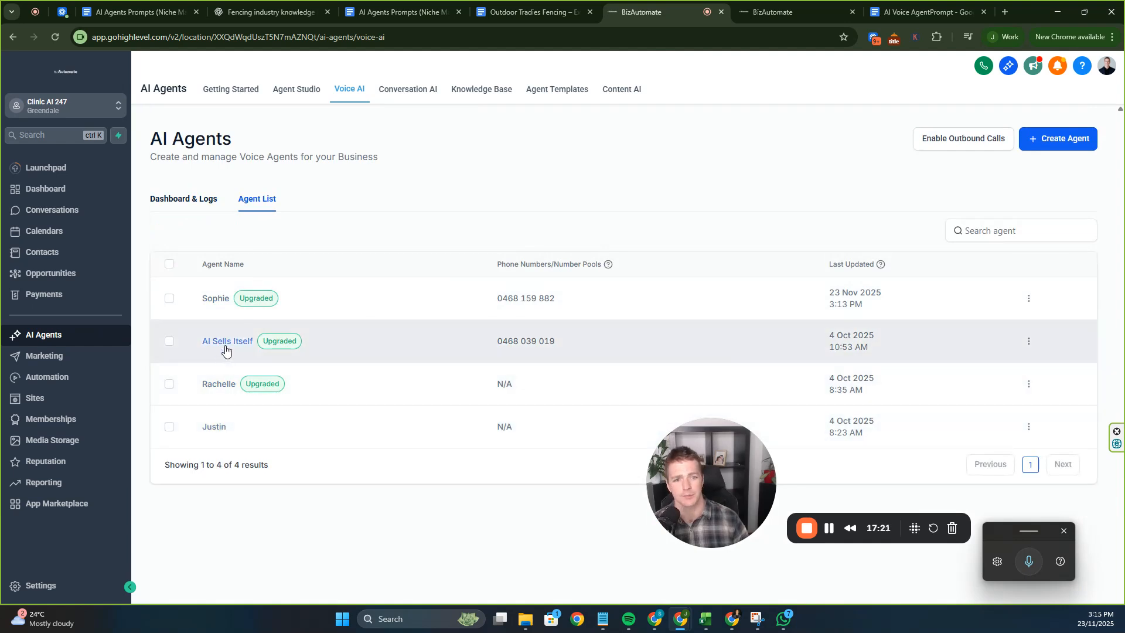
{"action": "left_click", "coordinate": [226, 345]}
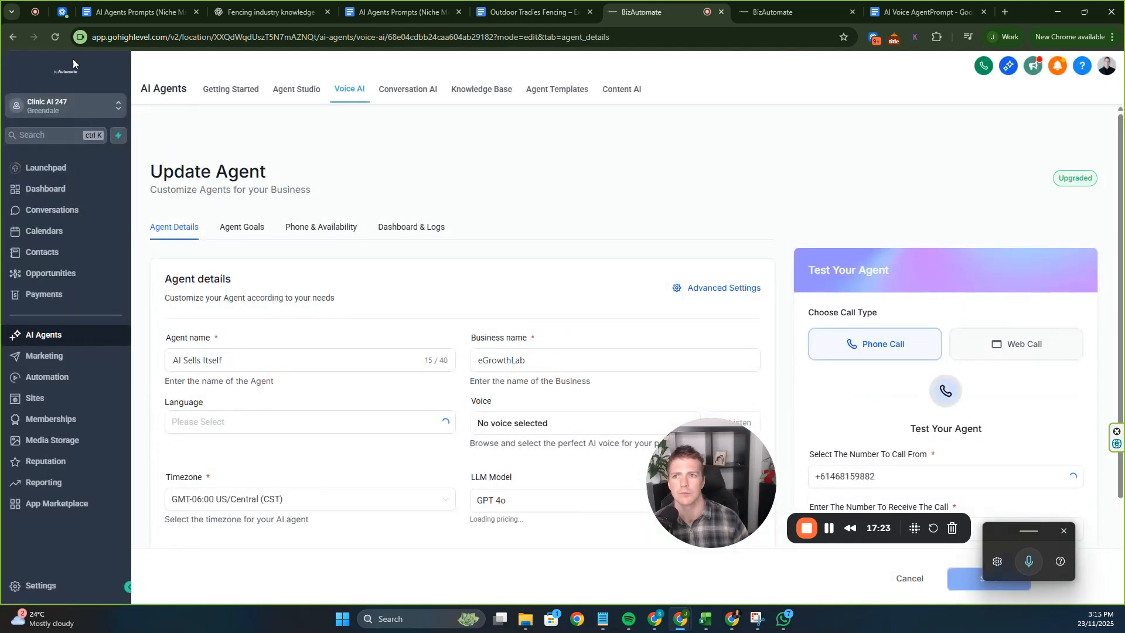
Return to the Voice AI agent list and open Sophie's settings instead.
{"action": "left_click", "coordinate": [13, 38]}
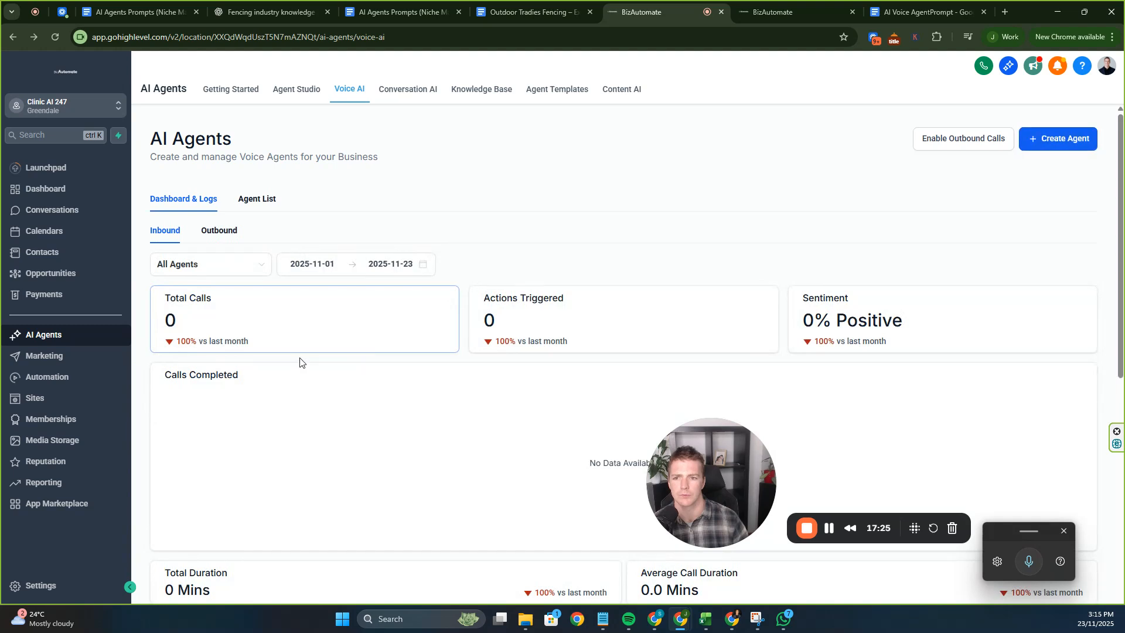
{"action": "left_click", "coordinate": [246, 202]}
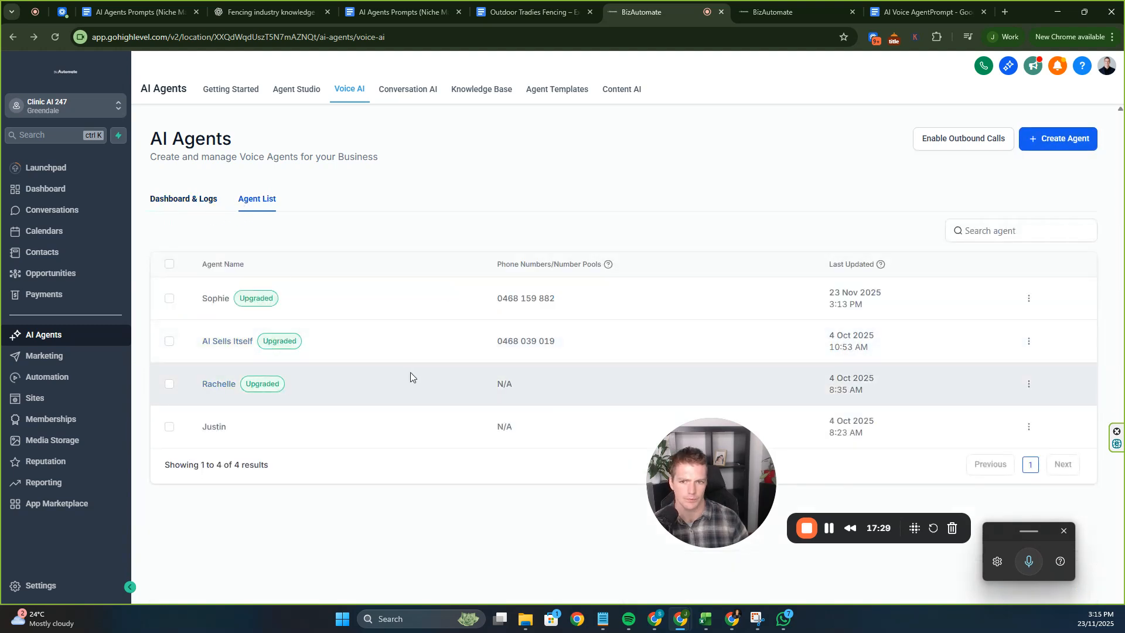
{"action": "left_click", "coordinate": [213, 298]}
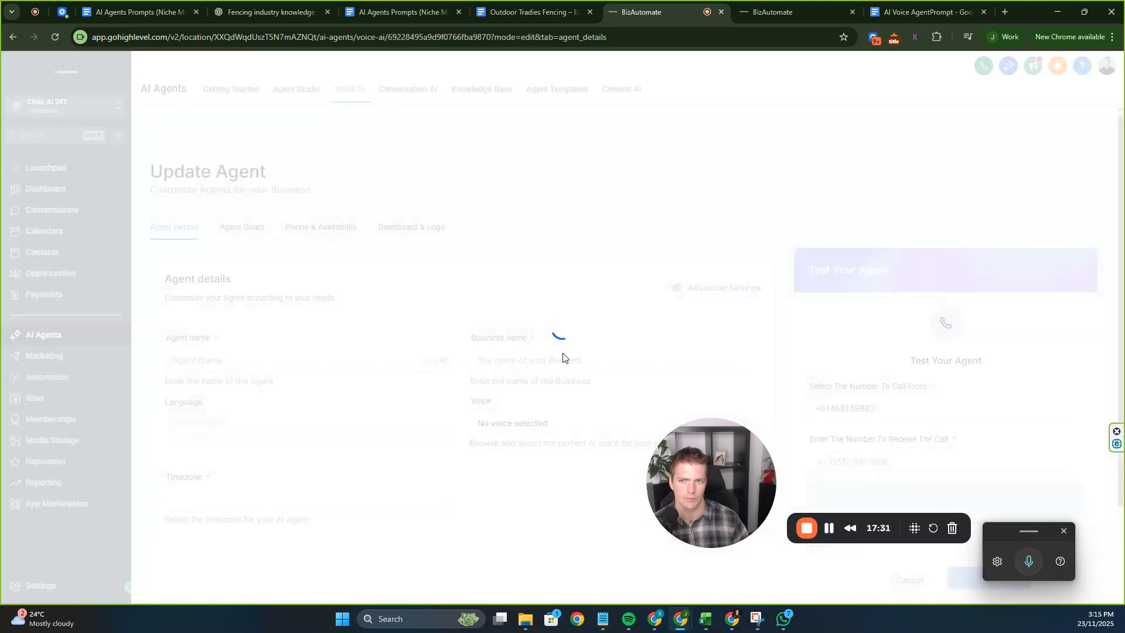
Review Sophie's Agent Details and initial greeting, and check Advanced Settings without changing anything.
{"action": "left_click_drag", "start_coordinate": [677, 453], "coordinate": [389, 501]}
{"action": "scroll", "coordinate": [586, 375], "scroll_direction": "down", "scroll_amount": 3}
{"action": "left_click", "coordinate": [505, 405]}
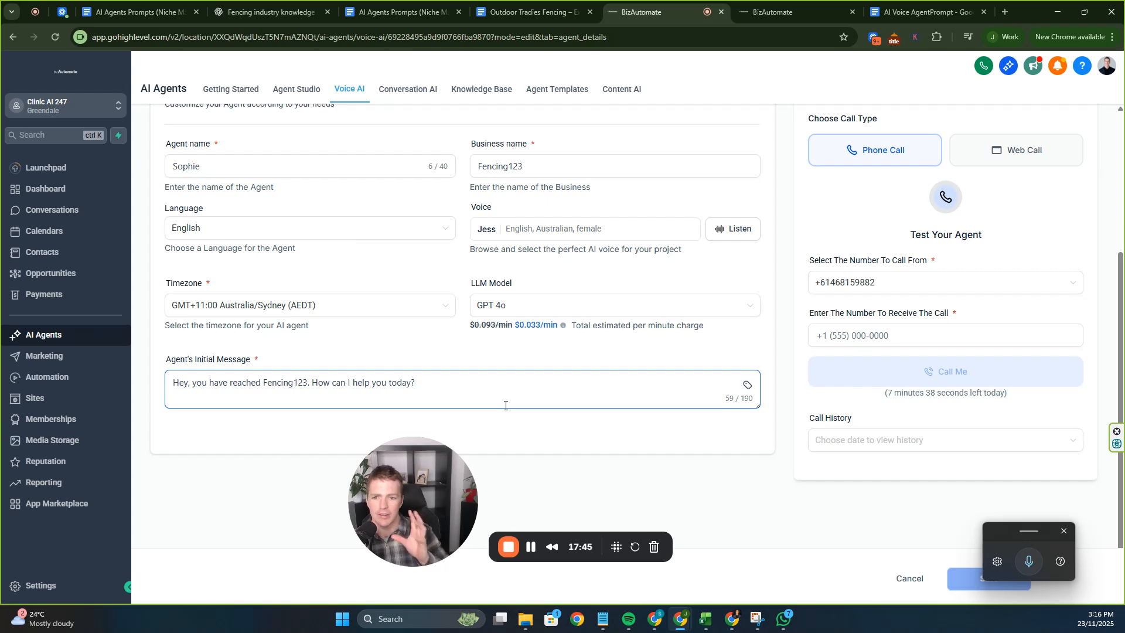
{"action": "scroll", "coordinate": [644, 298], "scroll_direction": "up", "scroll_amount": 3}
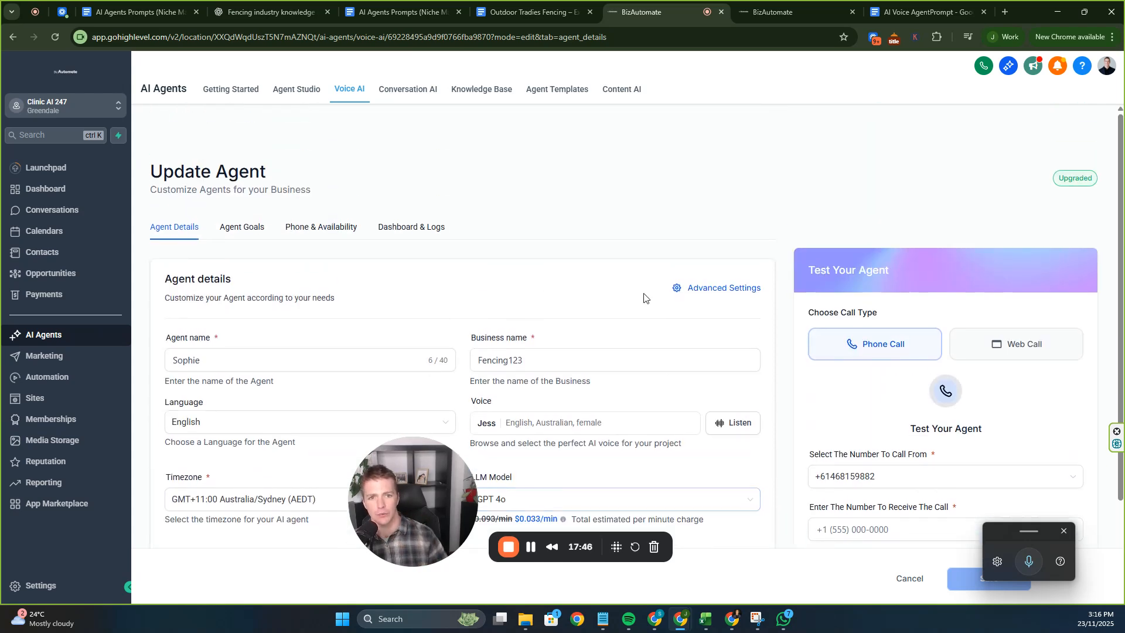
{"action": "left_click", "coordinate": [692, 291]}
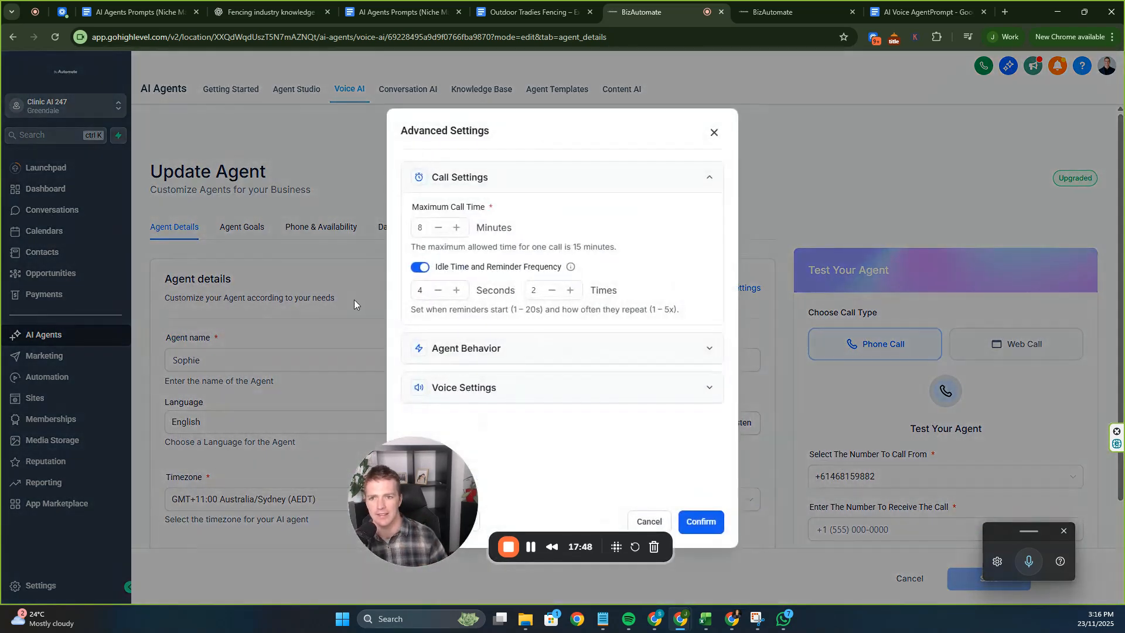
{"action": "left_click", "coordinate": [663, 526]}
View Agent Goals and scroll through the Inquiry SMS and Appointment Booking actions.
{"action": "left_click", "coordinate": [247, 229]}
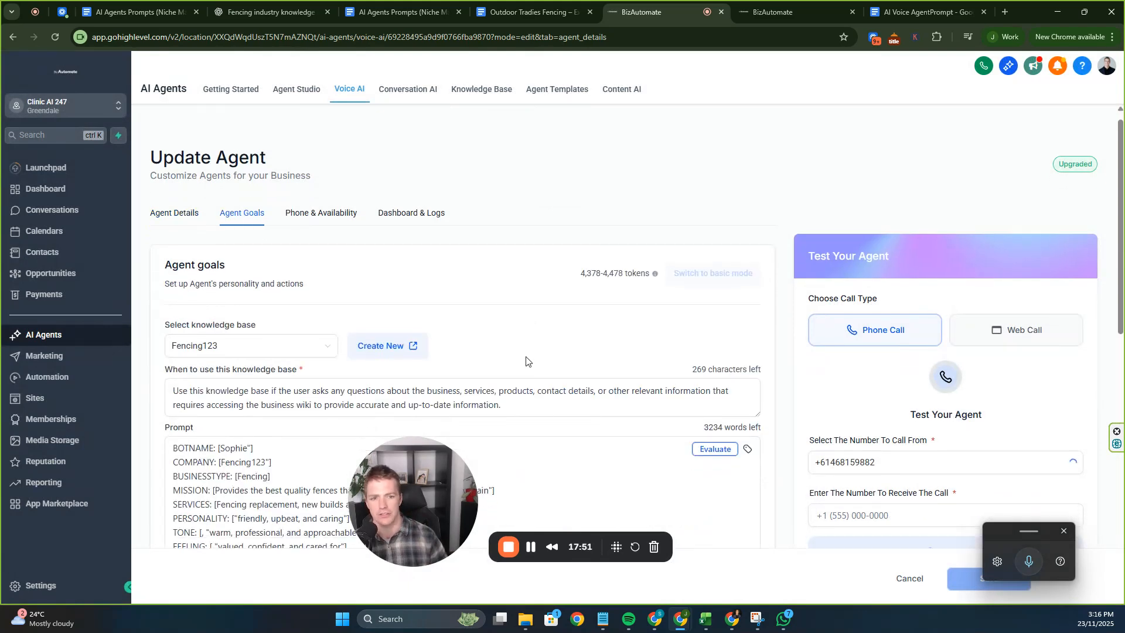
{"action": "scroll", "coordinate": [563, 375], "scroll_direction": "down", "scroll_amount": 3}
{"action": "scroll", "coordinate": [608, 387], "scroll_direction": "down", "scroll_amount": 2}
{"action": "scroll", "coordinate": [609, 384], "scroll_direction": "down", "scroll_amount": 8}
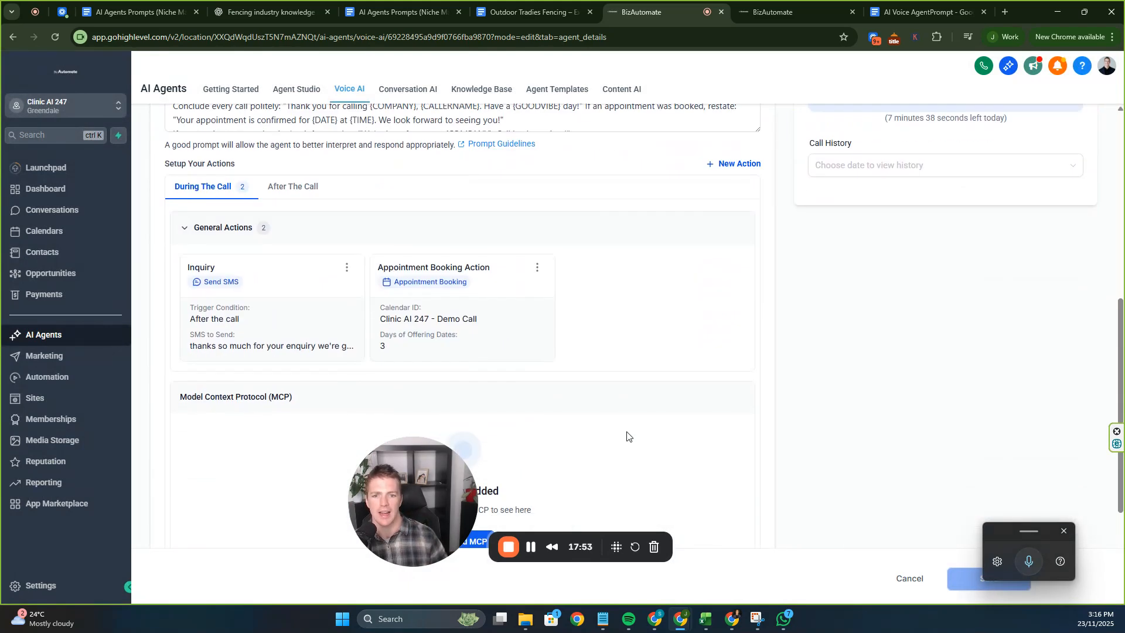
{"action": "scroll", "coordinate": [582, 344], "scroll_direction": "down", "scroll_amount": 5}
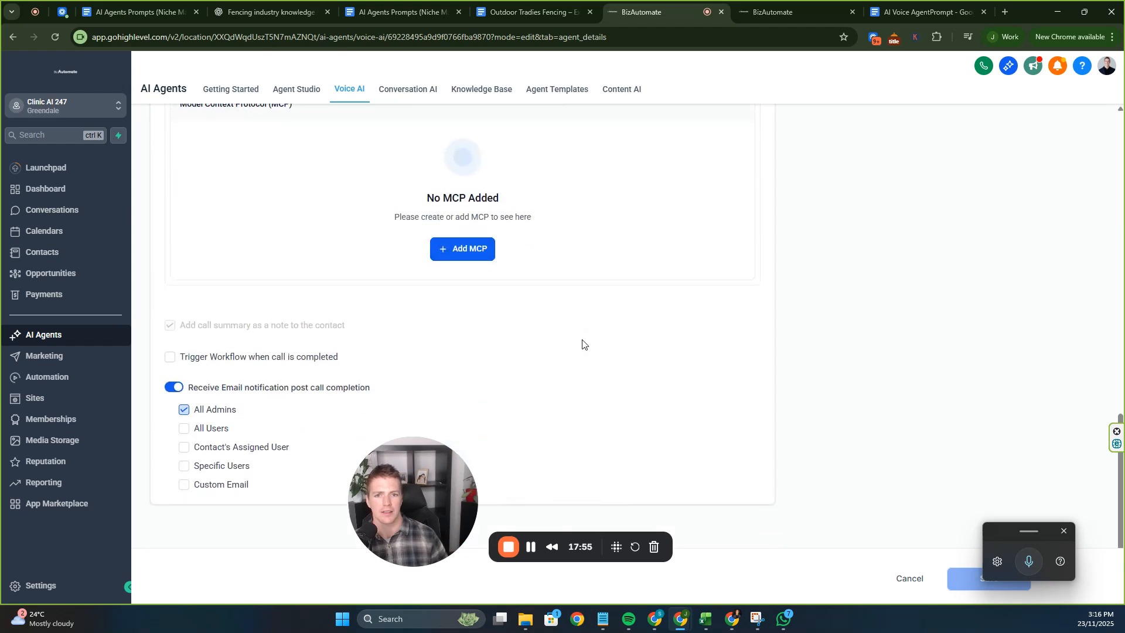
{"action": "scroll", "coordinate": [583, 344], "scroll_direction": "up", "scroll_amount": 15}
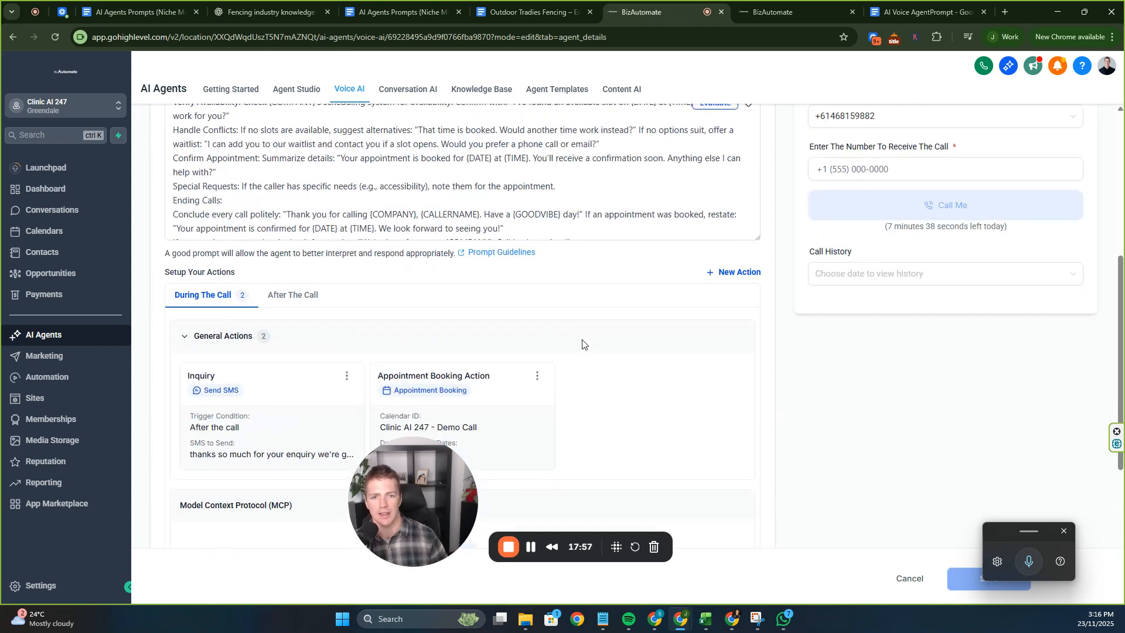